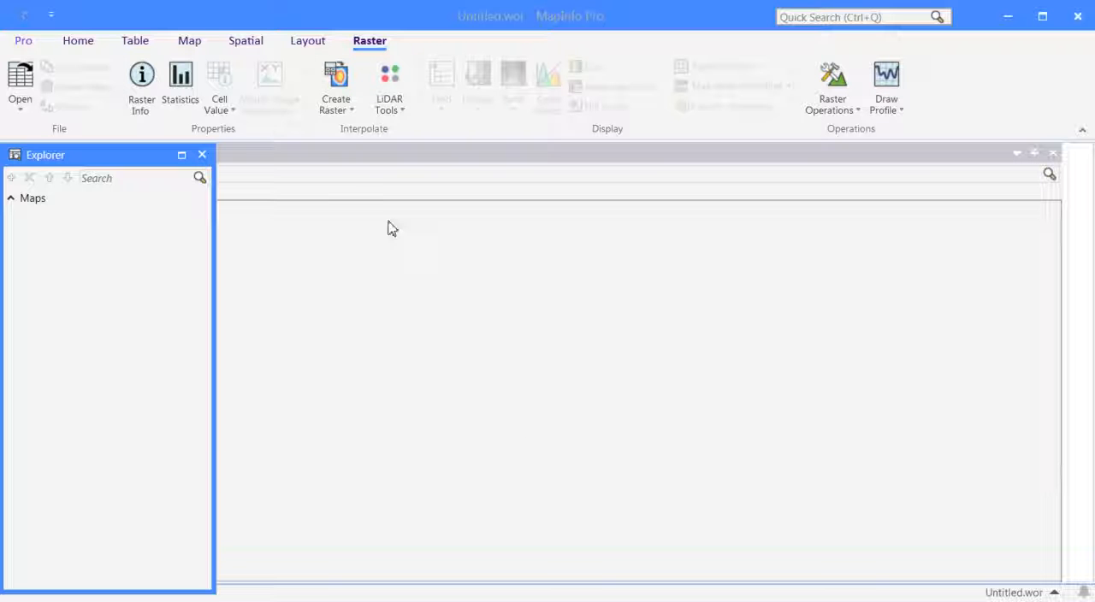
pyautogui.click(79, 43)
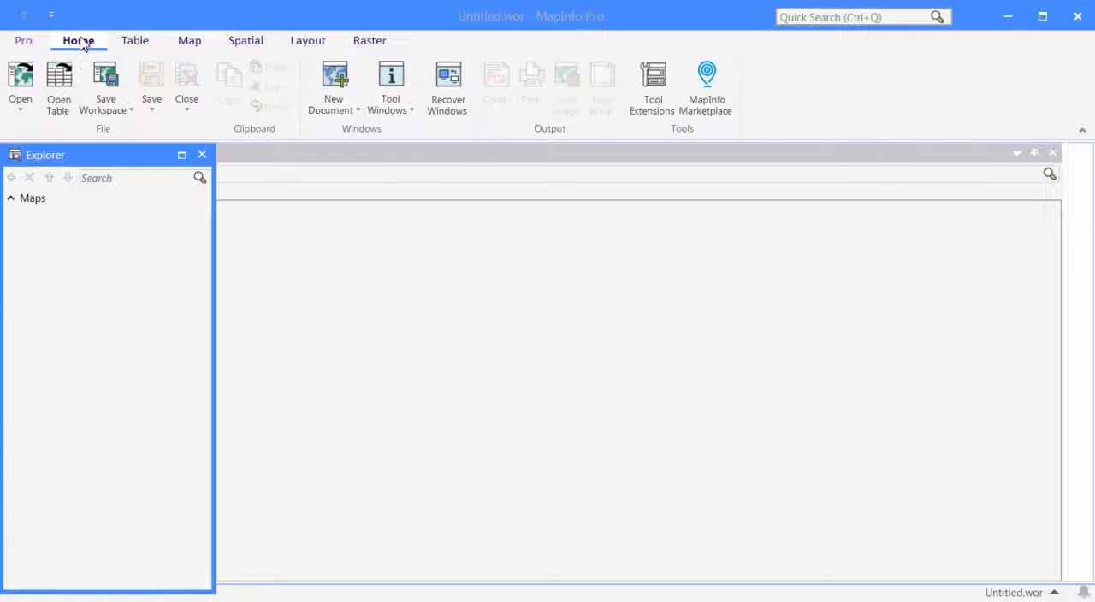
pyautogui.click(144, 45)
pyautogui.click(181, 46)
pyautogui.click(256, 46)
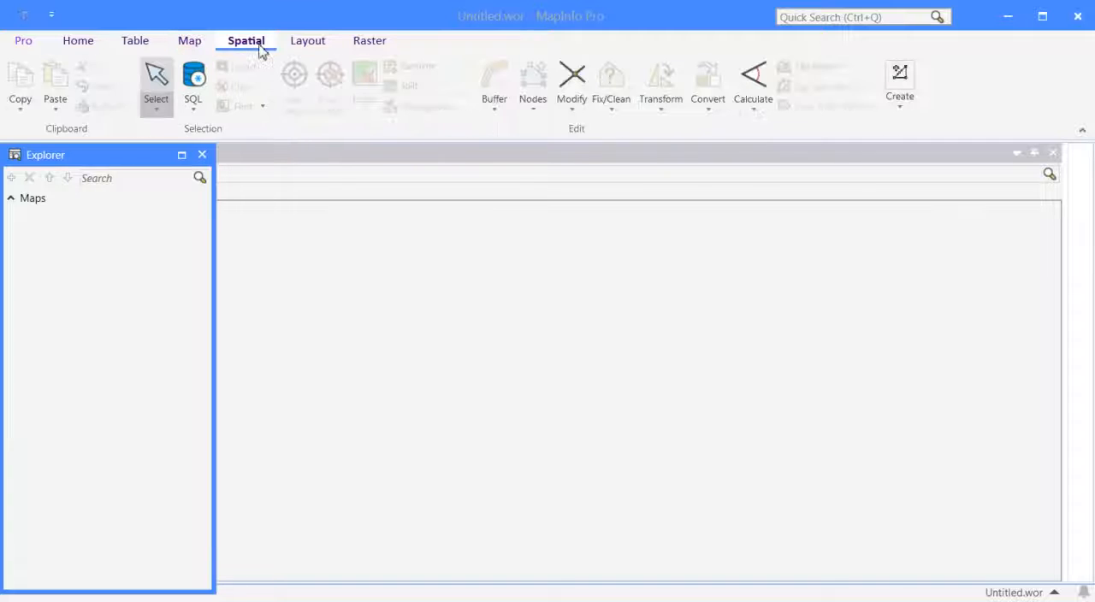
pyautogui.click(322, 48)
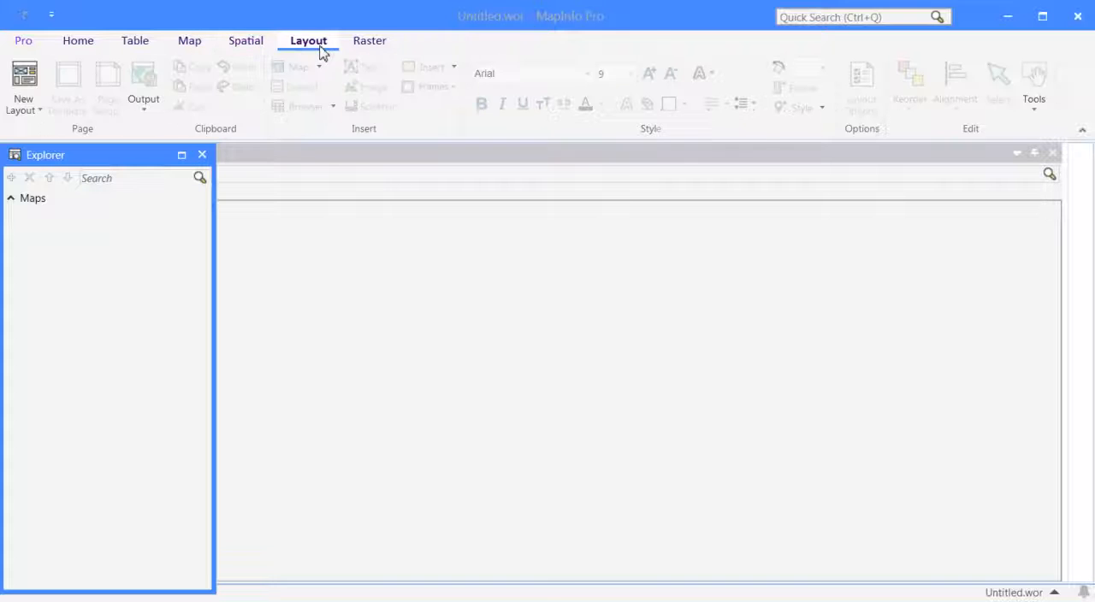
pyautogui.click(373, 51)
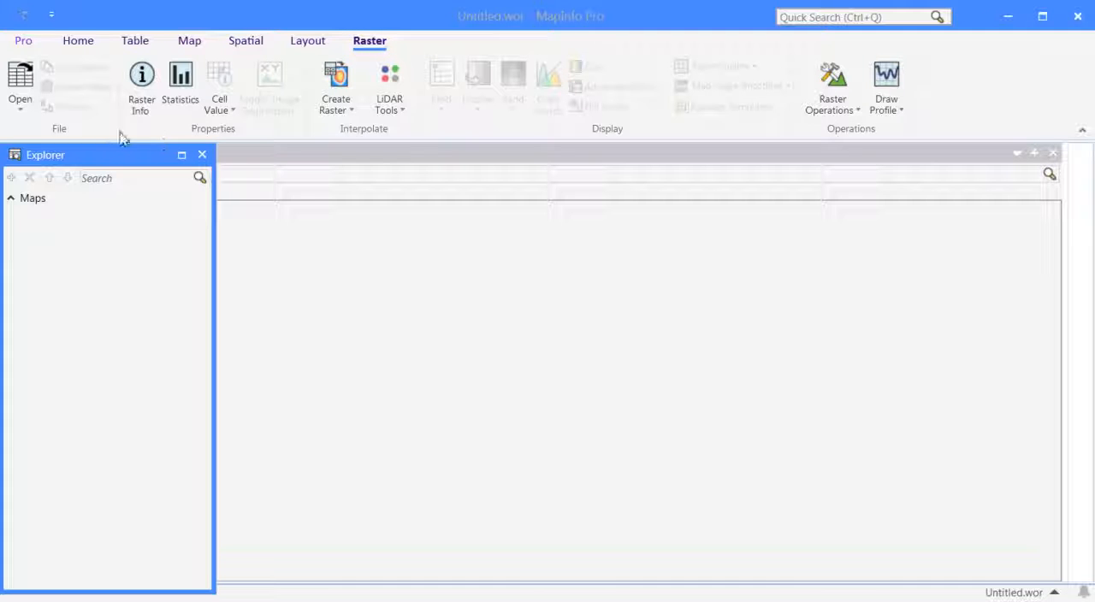
pyautogui.click(21, 113)
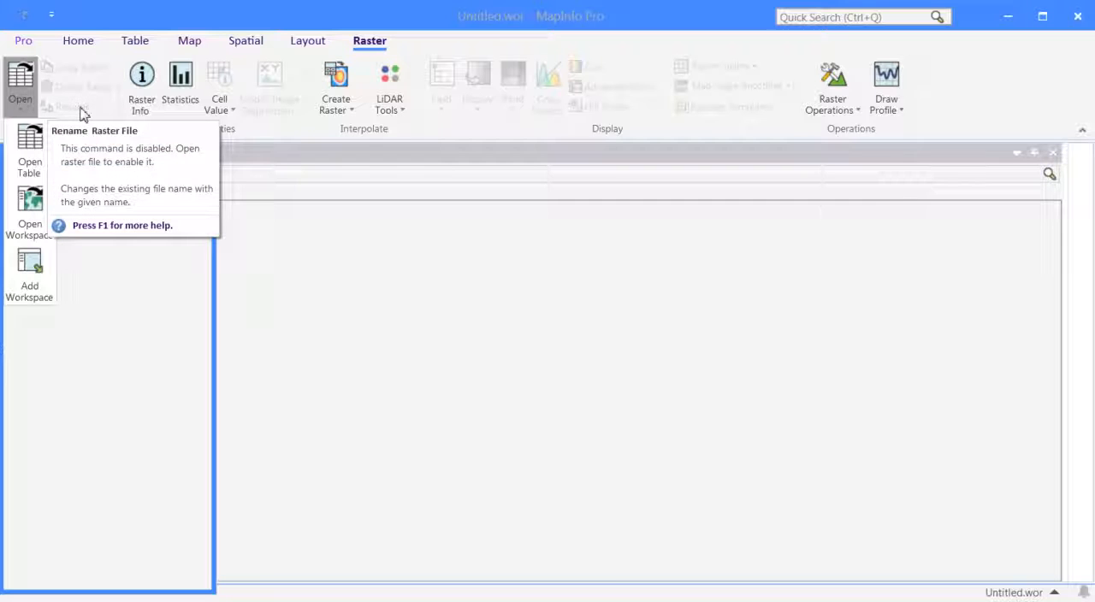
pyautogui.click(288, 130)
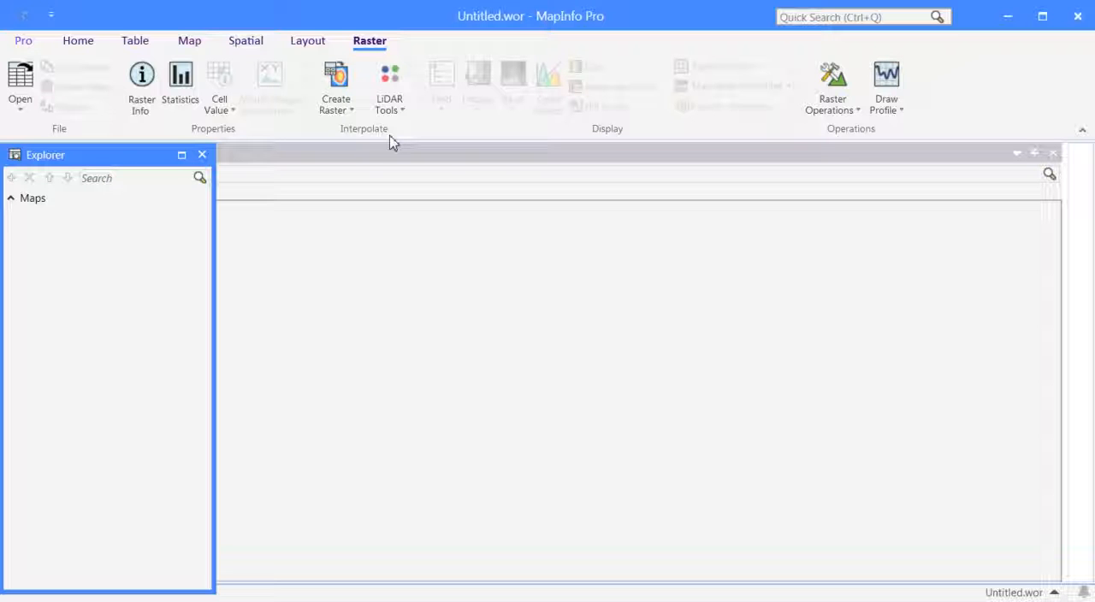
pyautogui.click(352, 111)
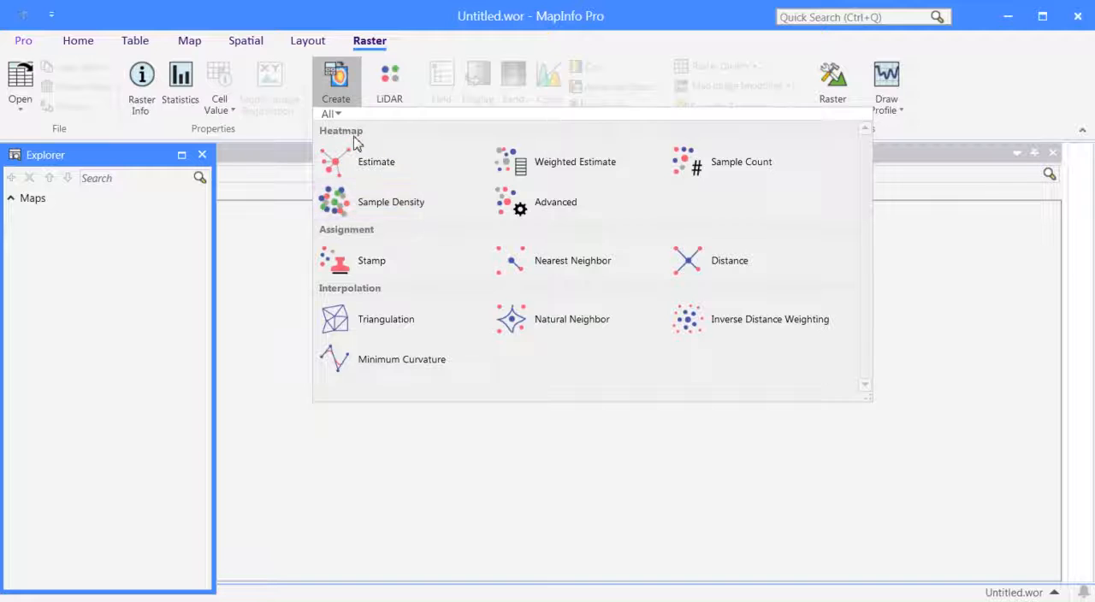
pyautogui.click(416, 109)
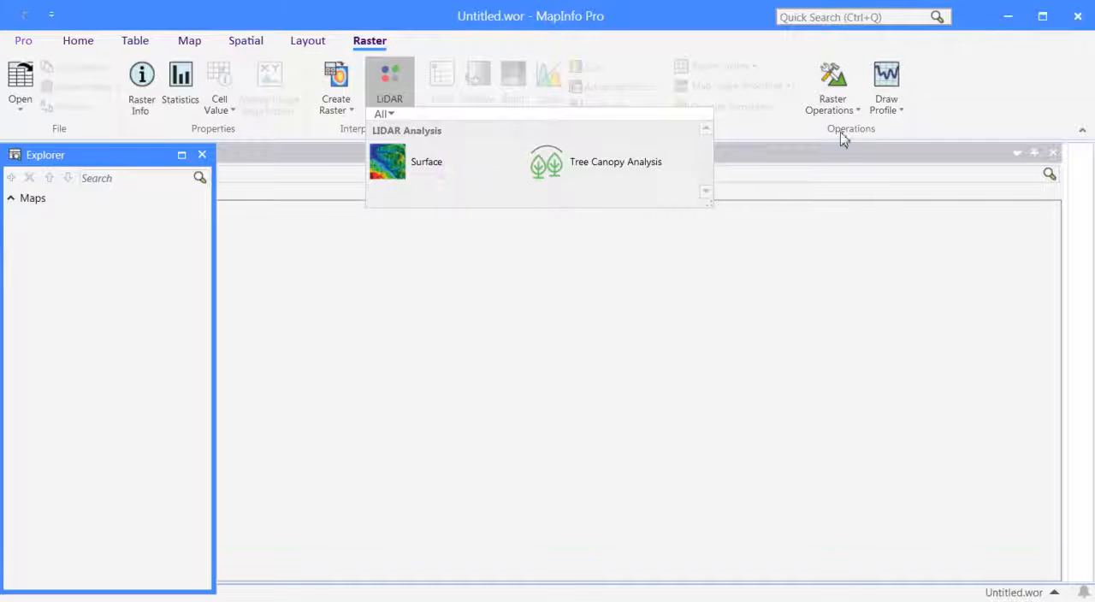
pyautogui.click(750, 159)
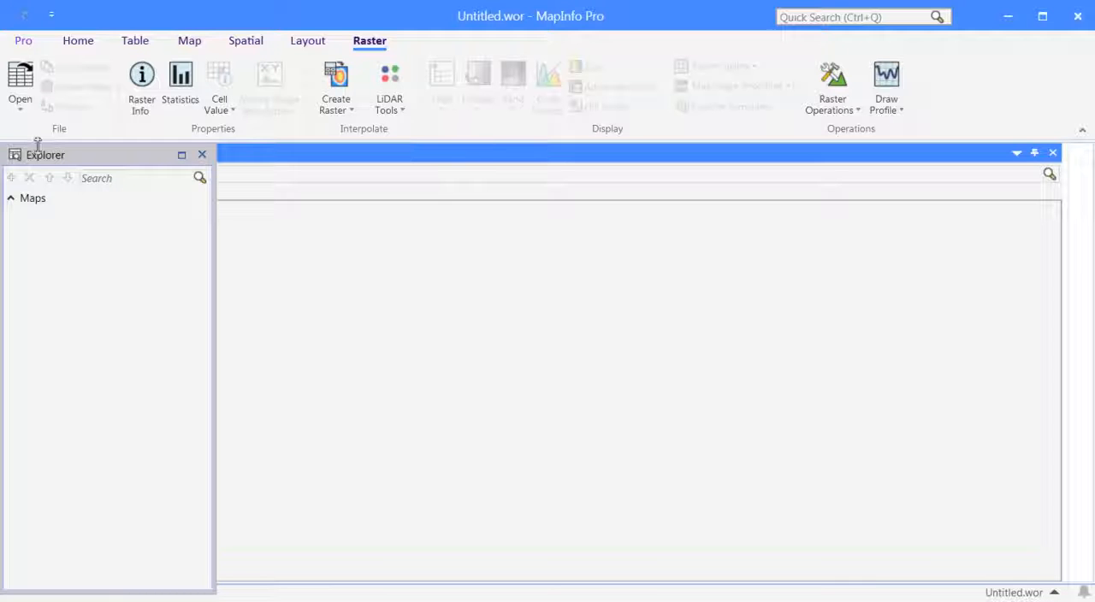
pyautogui.click(71, 45)
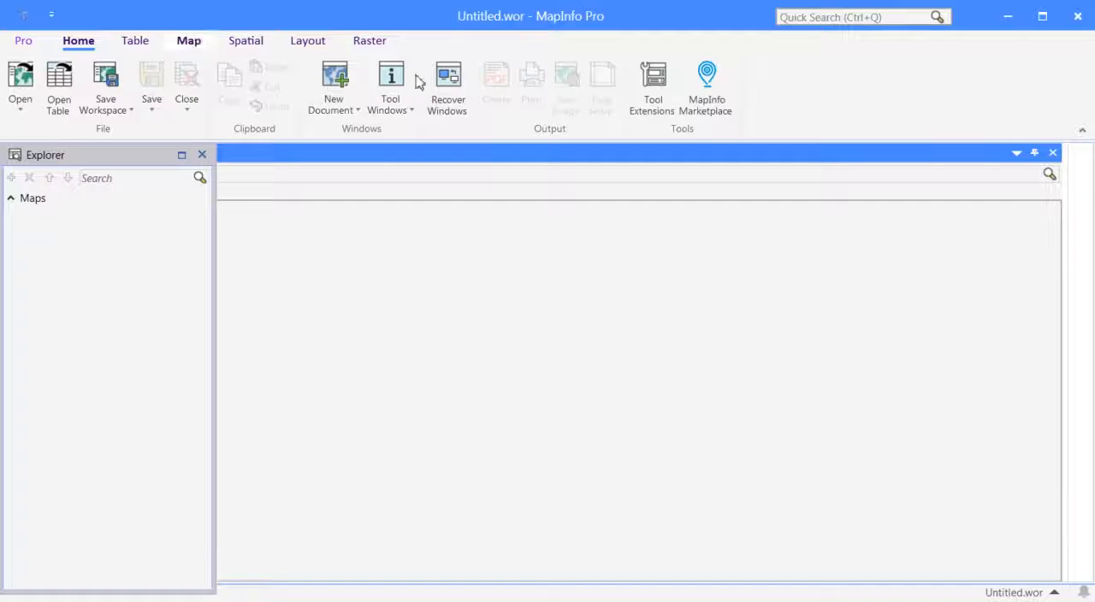
# Open the raster image Yogya_Training_25Des2020.grd from the Daerah_Istimewa_Yogyakarta dtm folder, overwriting its existing table definition.
pyautogui.click(373, 47)
pyautogui.click(24, 110)
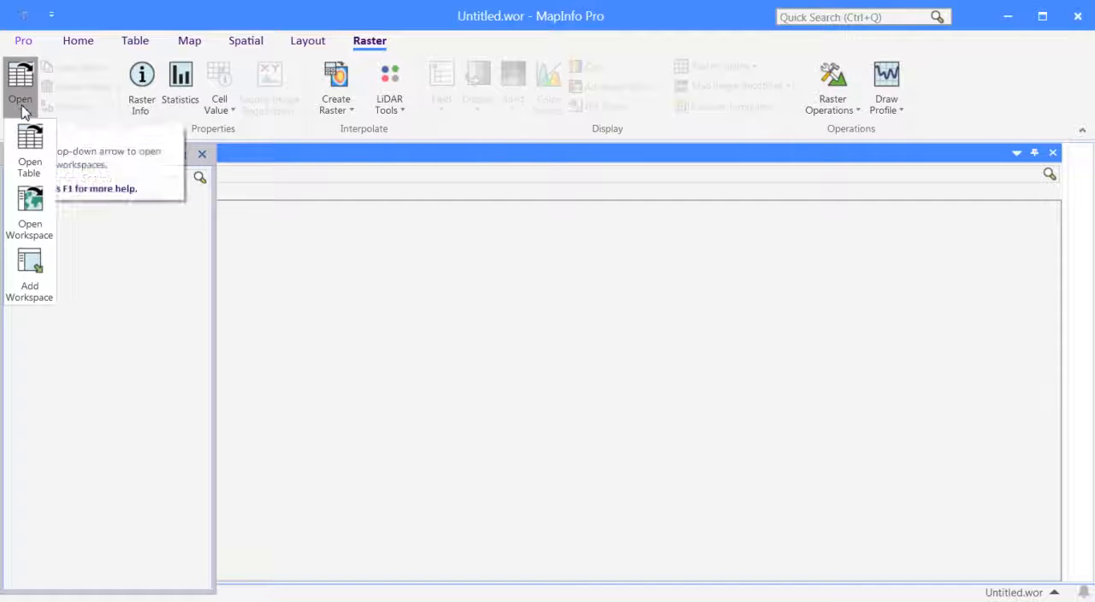
pyautogui.click(35, 157)
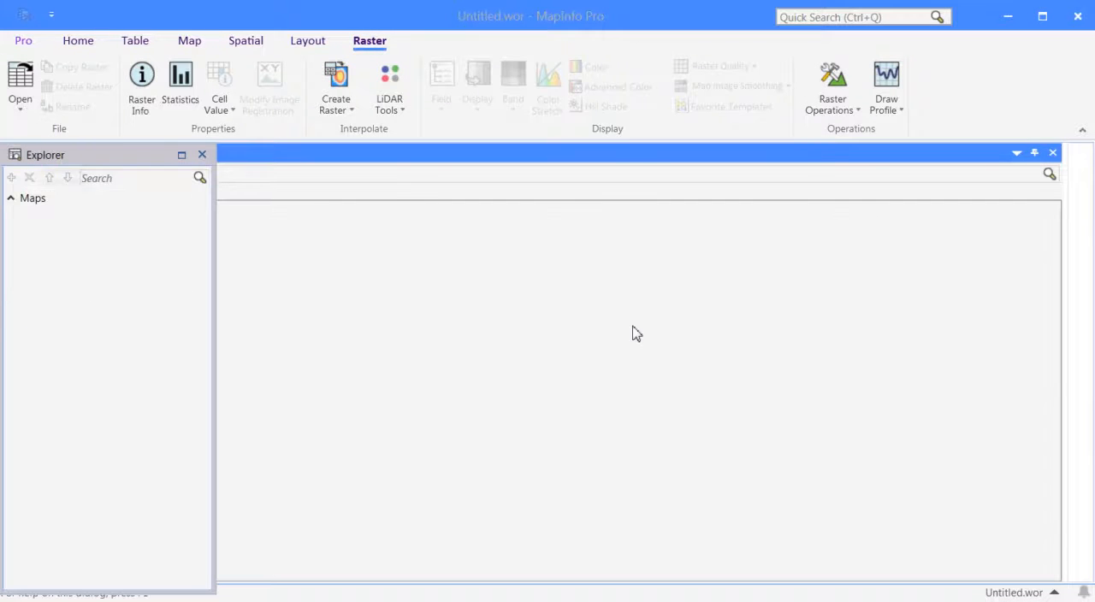
pyautogui.click(654, 427)
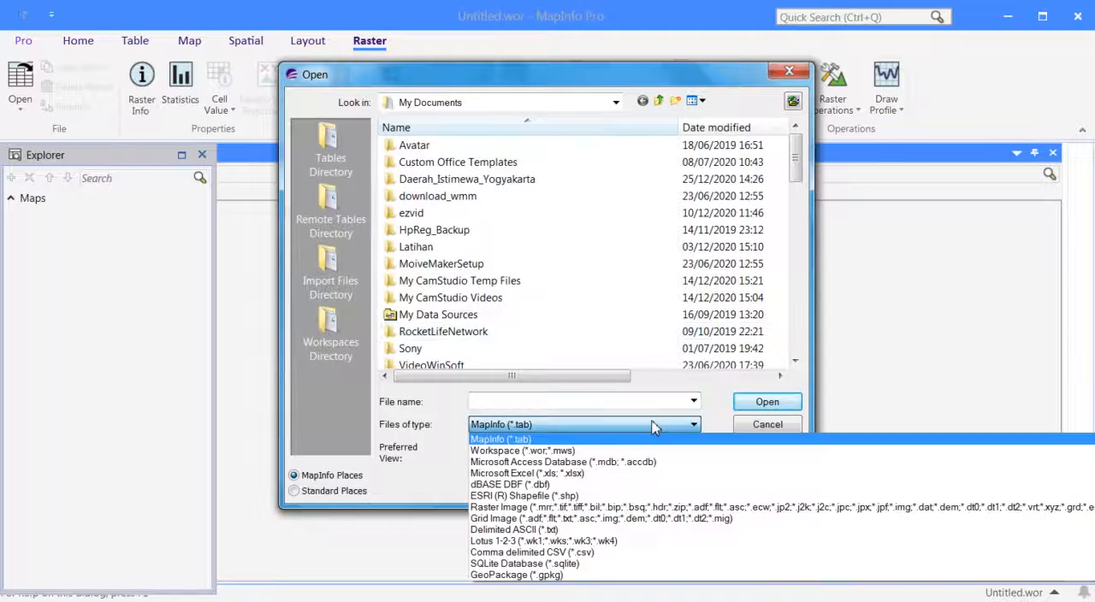
pyautogui.click(648, 508)
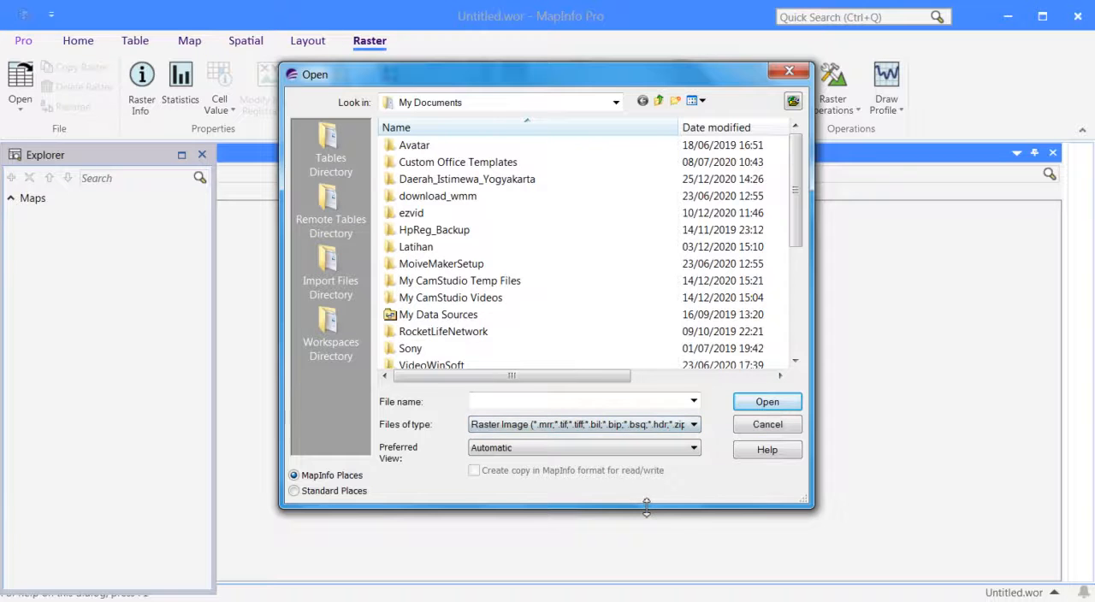
pyautogui.doubleClick(519, 180)
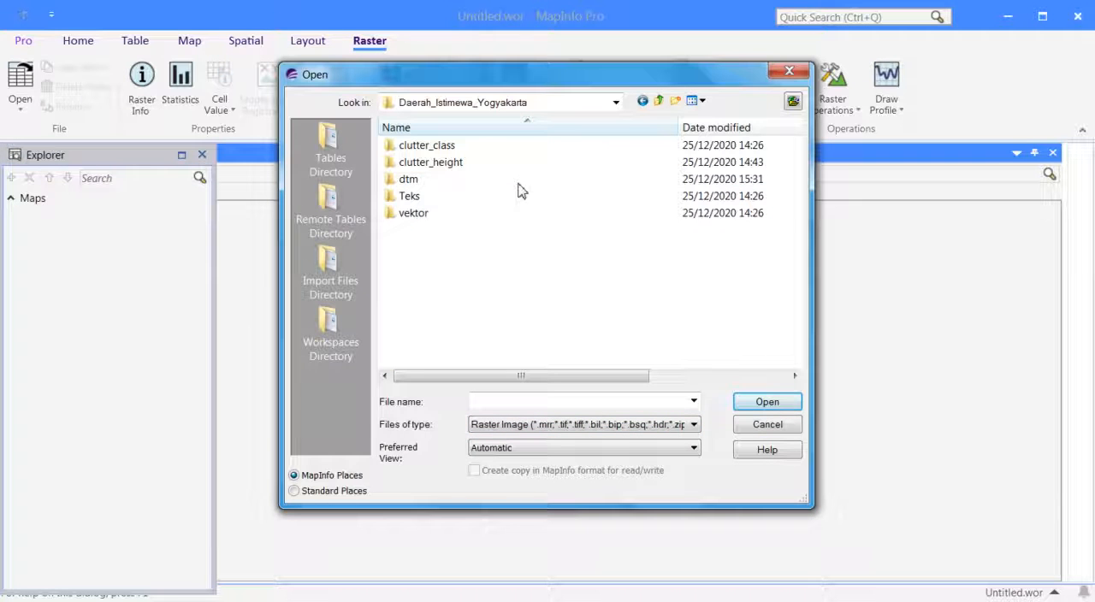
pyautogui.doubleClick(458, 181)
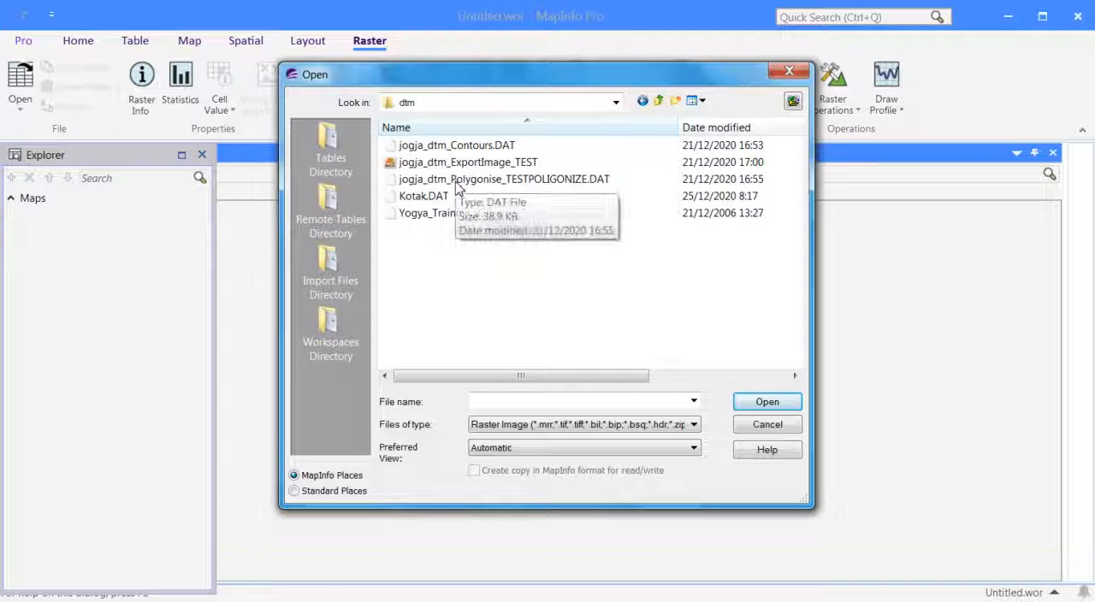
pyautogui.click(524, 214)
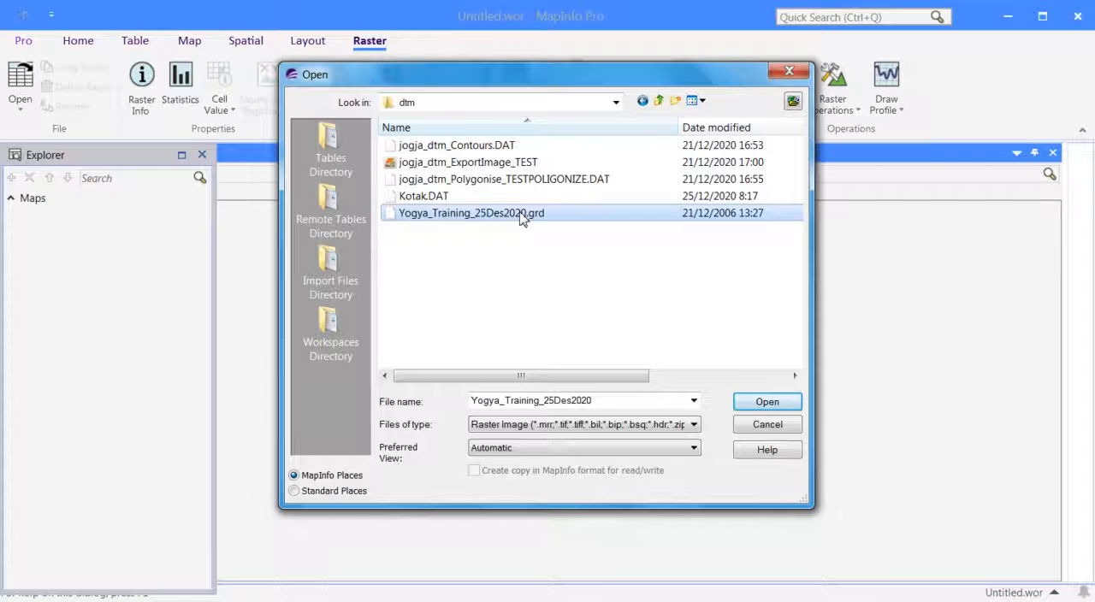
pyautogui.click(765, 401)
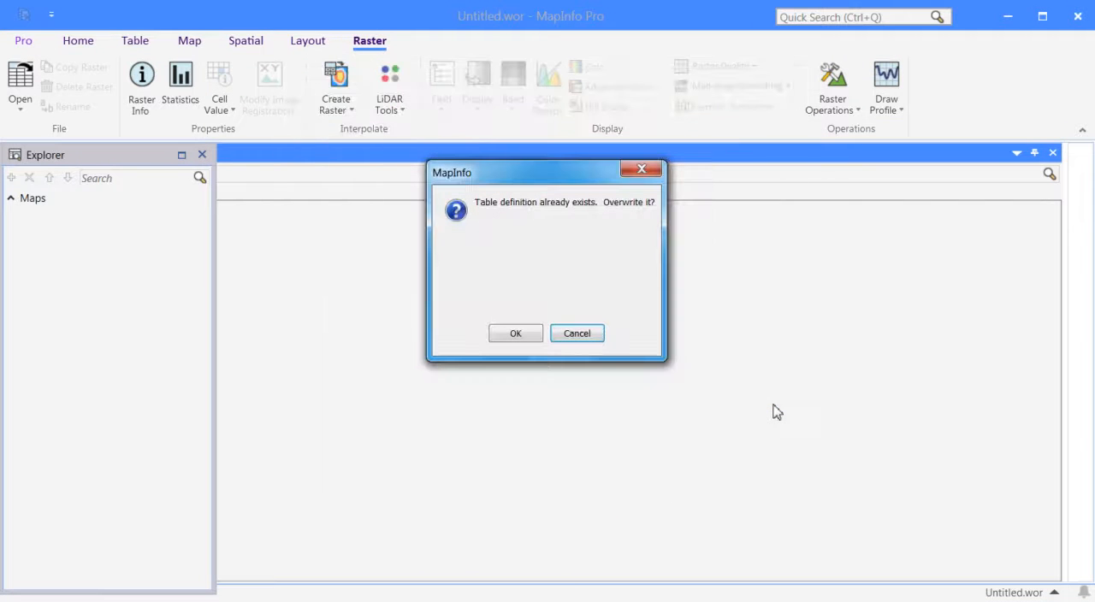
pyautogui.click(524, 332)
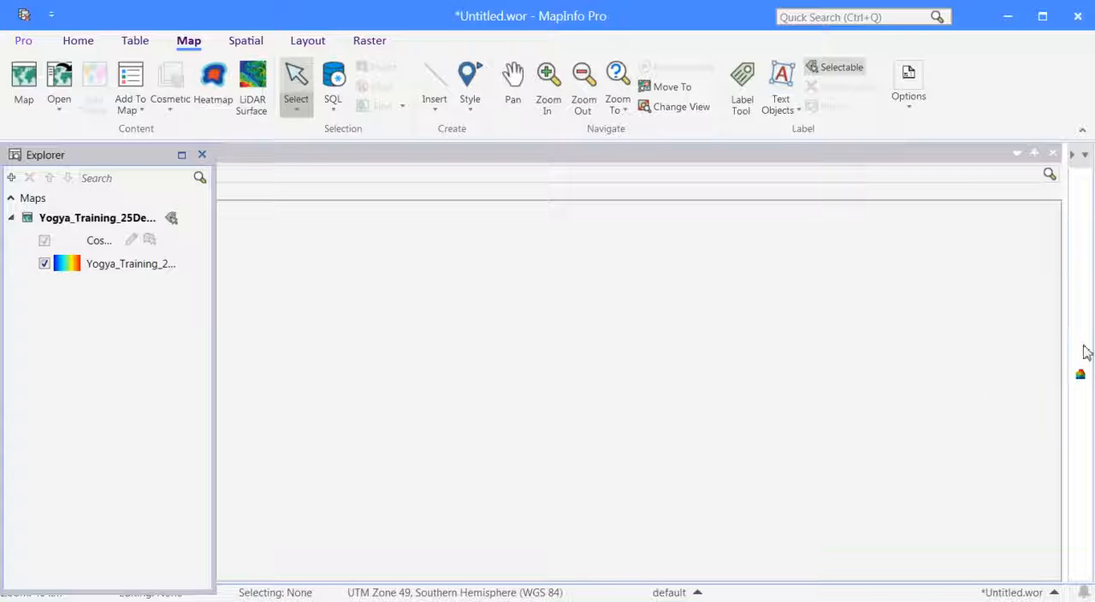
# Shrink the empty docked window covering the map and auto-hide it to give the map the full workspace.
pyautogui.moveTo(1063, 205); pyautogui.dragTo(398, 263)
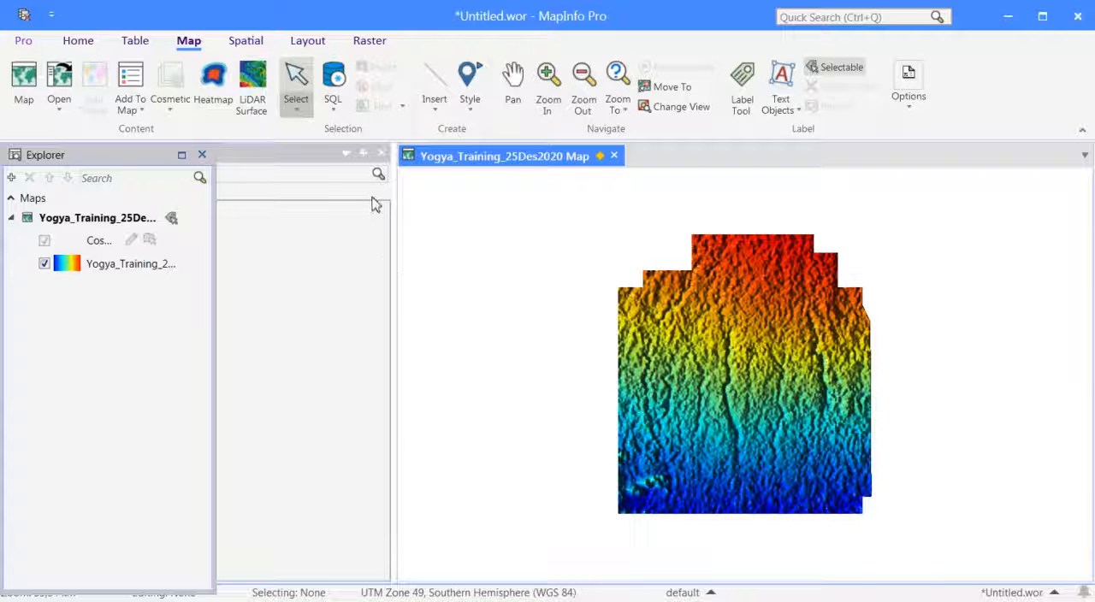
pyautogui.click(365, 154)
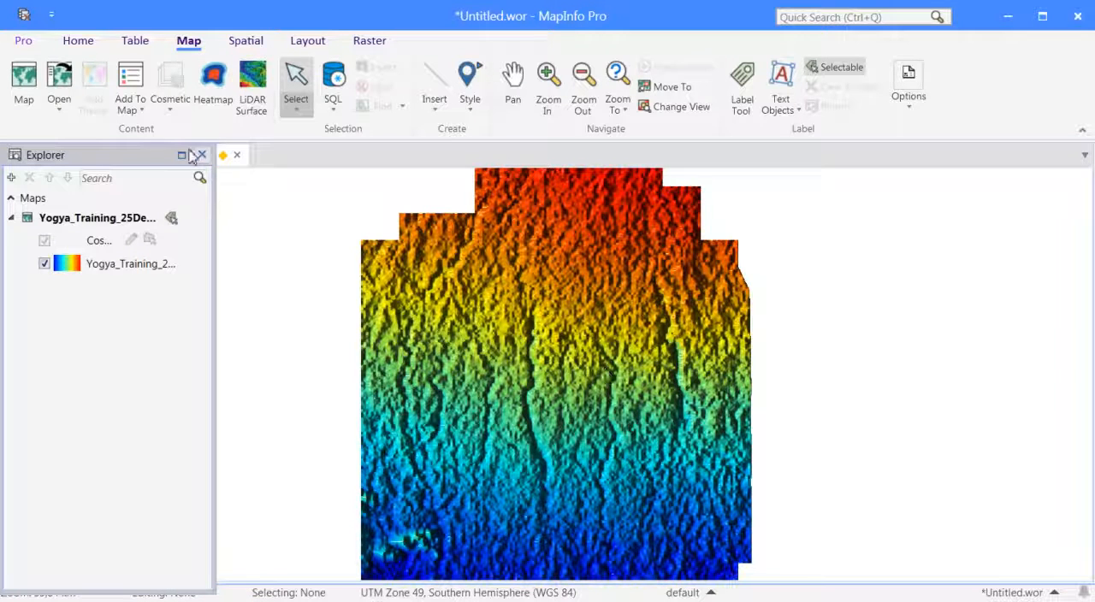
# Add the Hybrid base map to the Yogya_Training_25Des2020 map.
pyautogui.click(135, 43)
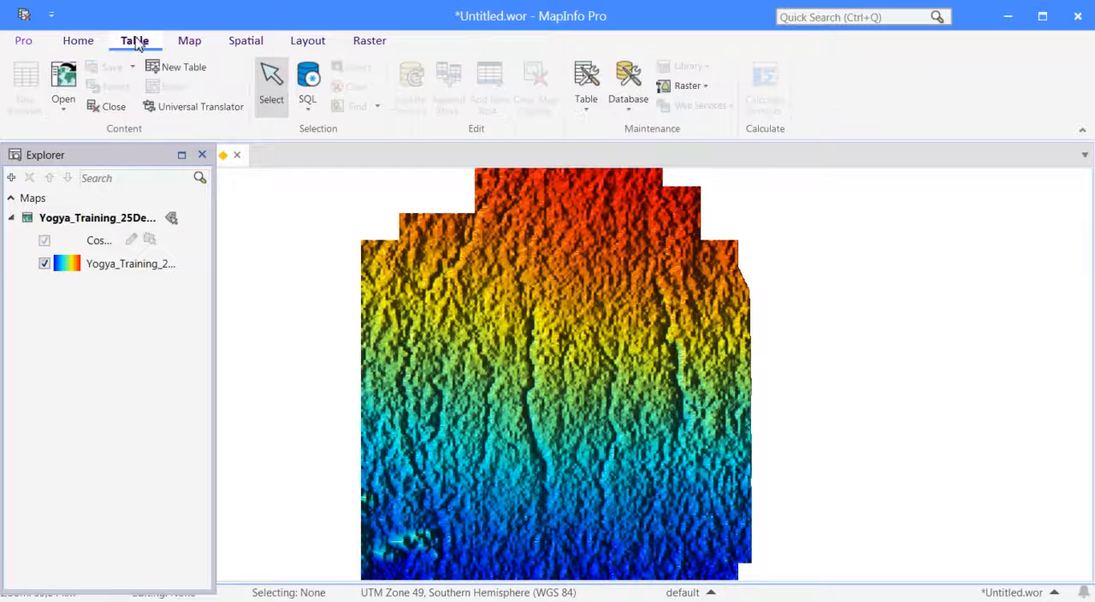
pyautogui.click(66, 116)
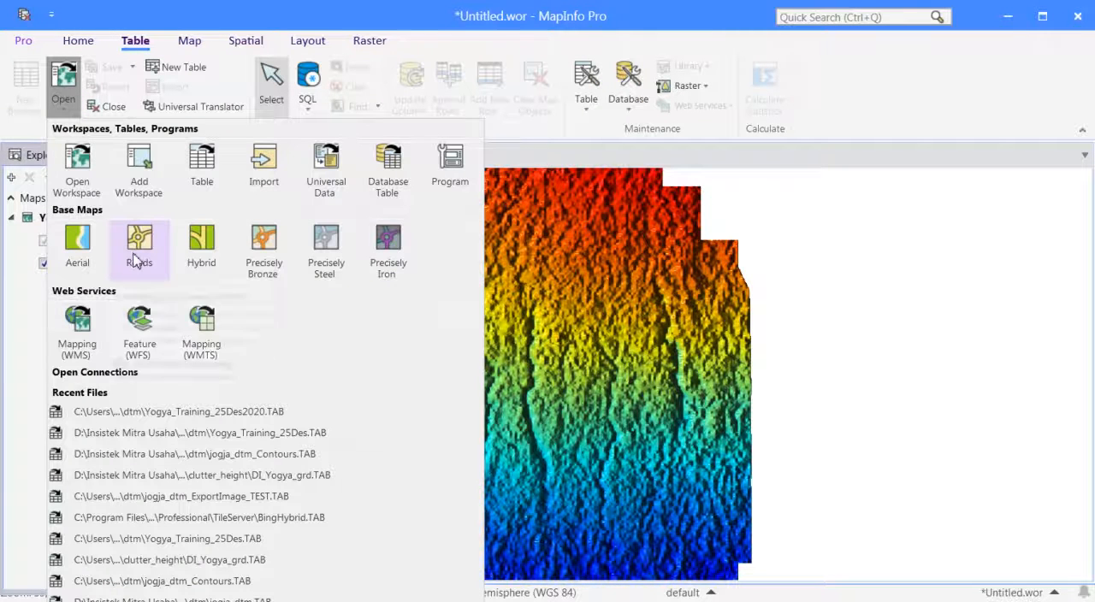
pyautogui.click(209, 259)
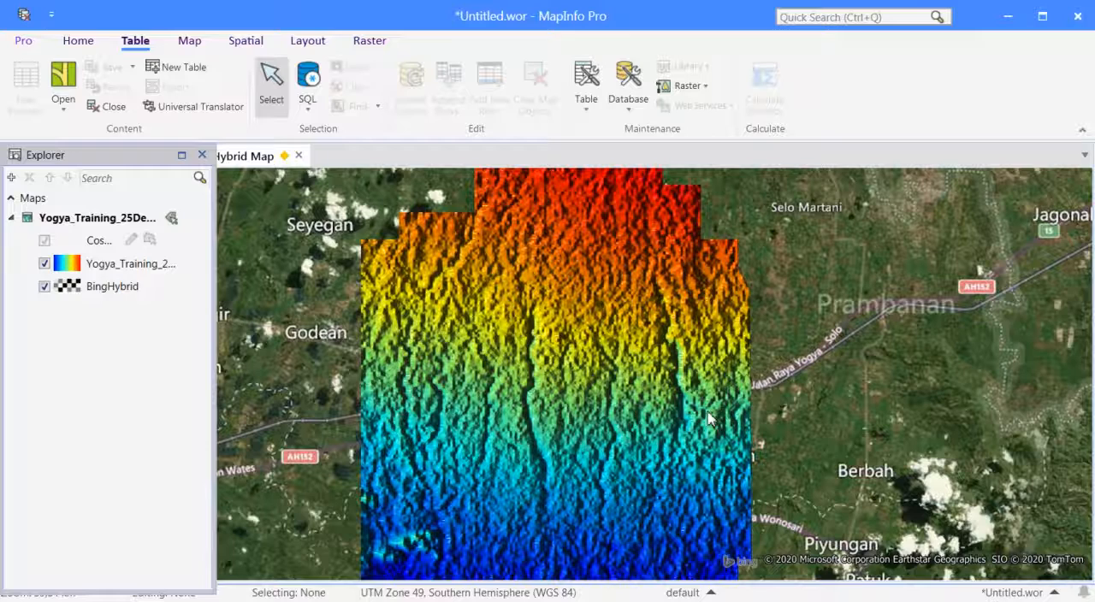
# Examine the elevation raster's position on the base map at regional and close-up scales around Yogyakarta.
pyautogui.click(788, 374)
pyautogui.scroll(-1, 784, 369)
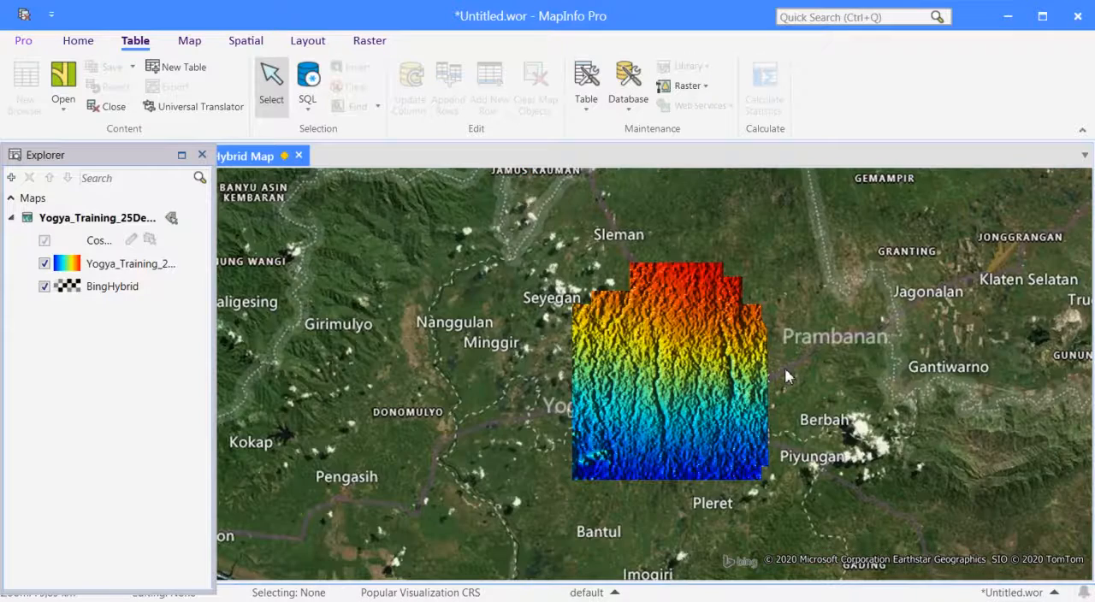
pyautogui.scroll(-3, 752, 420)
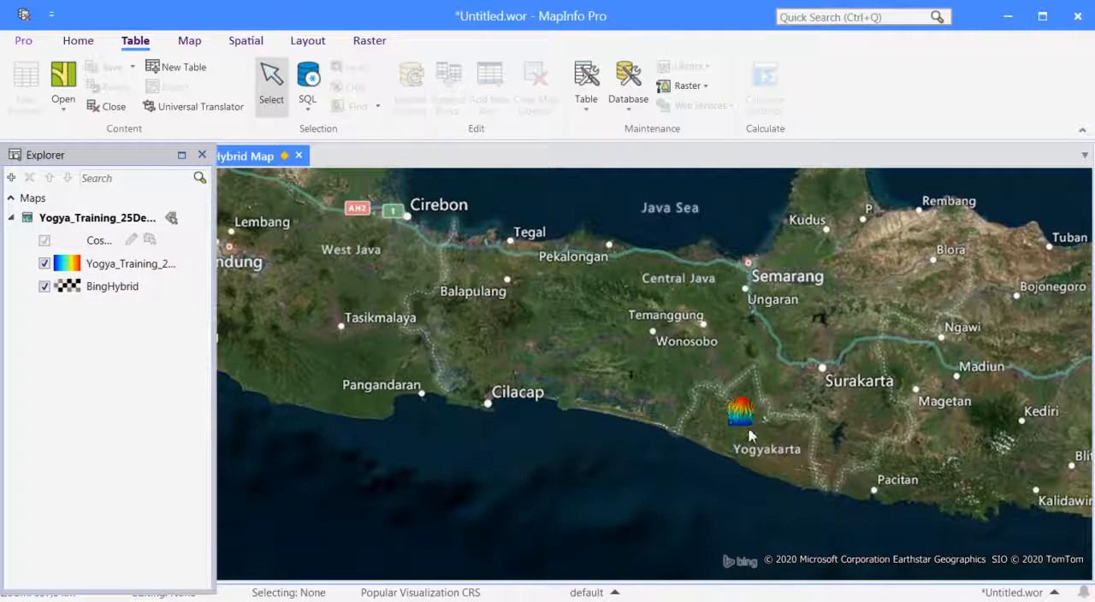
pyautogui.scroll(1, 749, 434)
pyautogui.scroll(1, 761, 419)
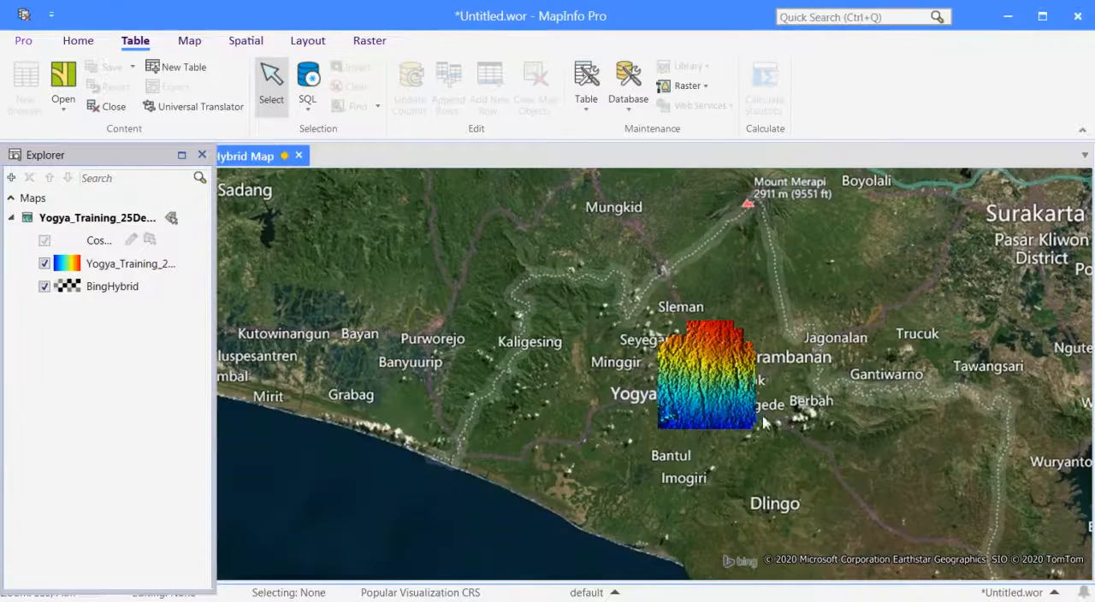
pyautogui.scroll(1, 744, 398)
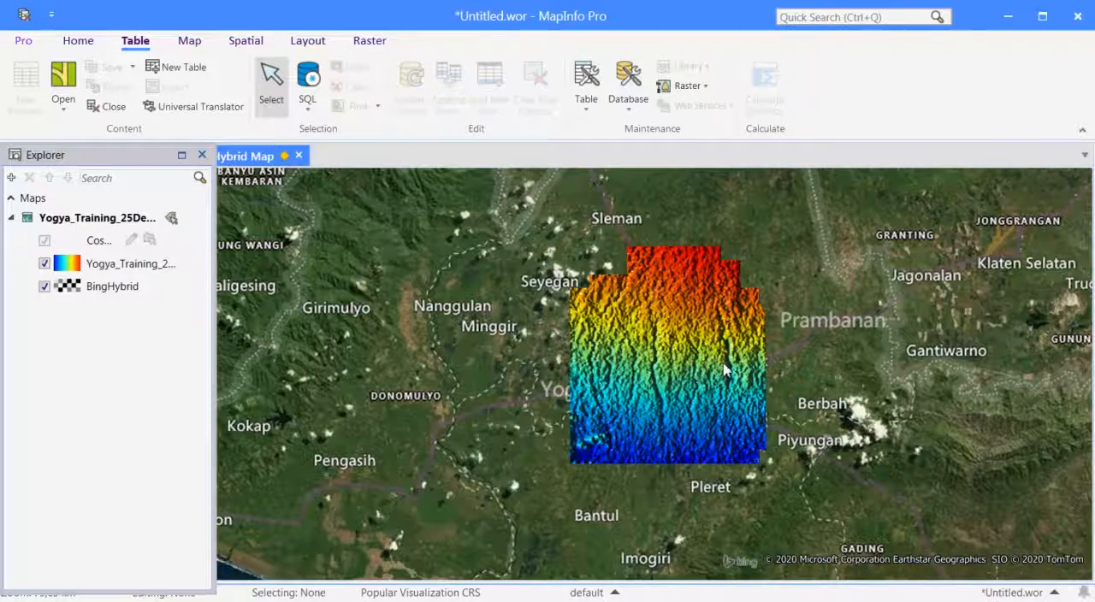
pyautogui.scroll(1, 724, 367)
pyautogui.scroll(1, 724, 365)
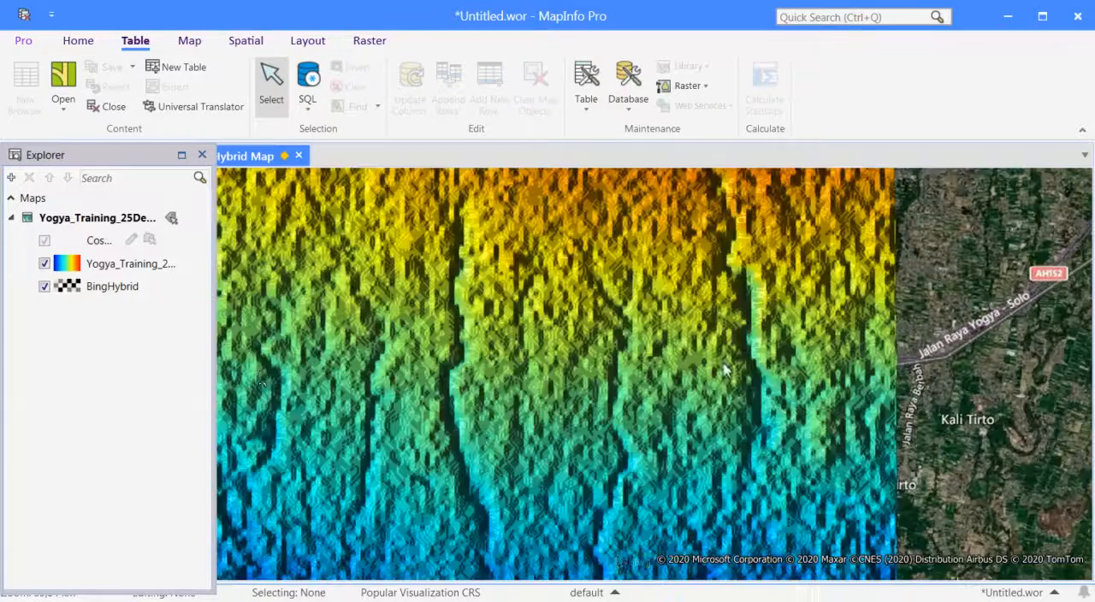
pyautogui.scroll(-1, 558, 349)
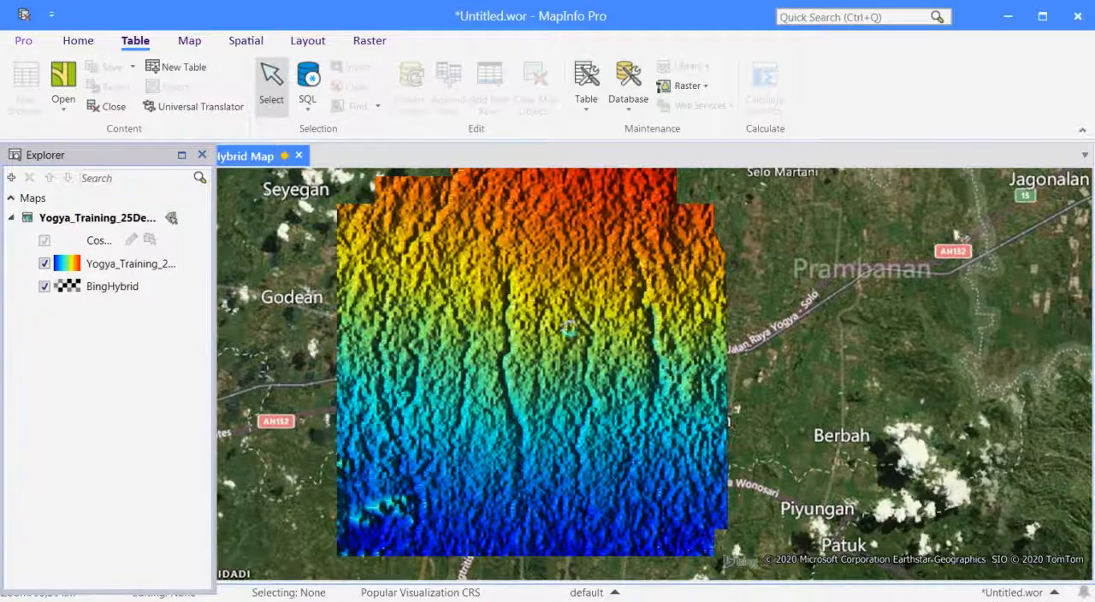
pyautogui.scroll(-1, 569, 334)
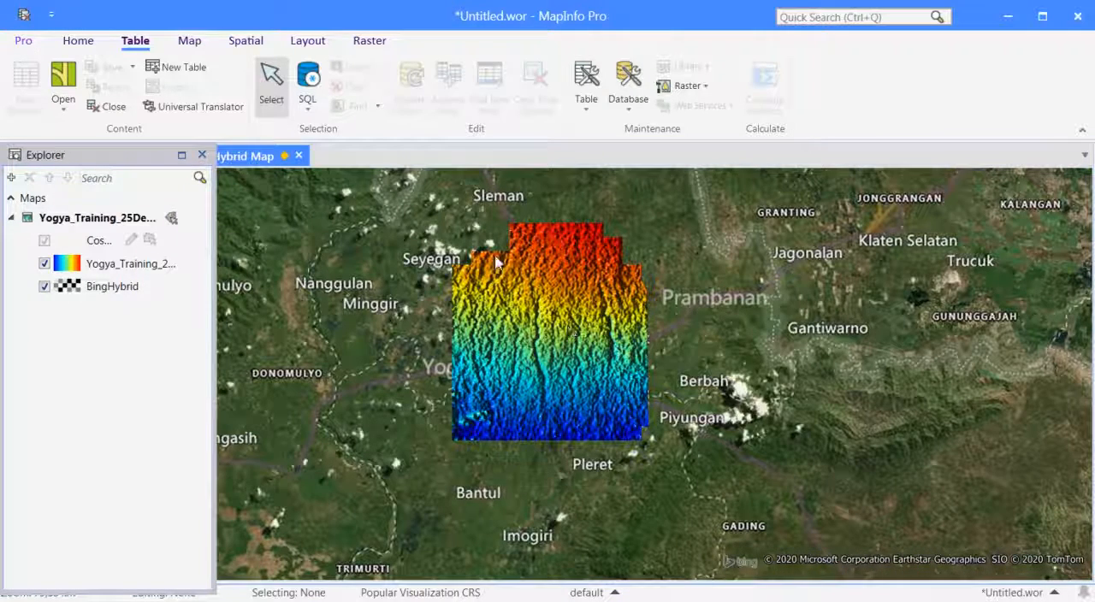
# Review the Raster Info properties of Yogya_Training_25Des2020, such as format, projection and size, and close them.
pyautogui.click(370, 47)
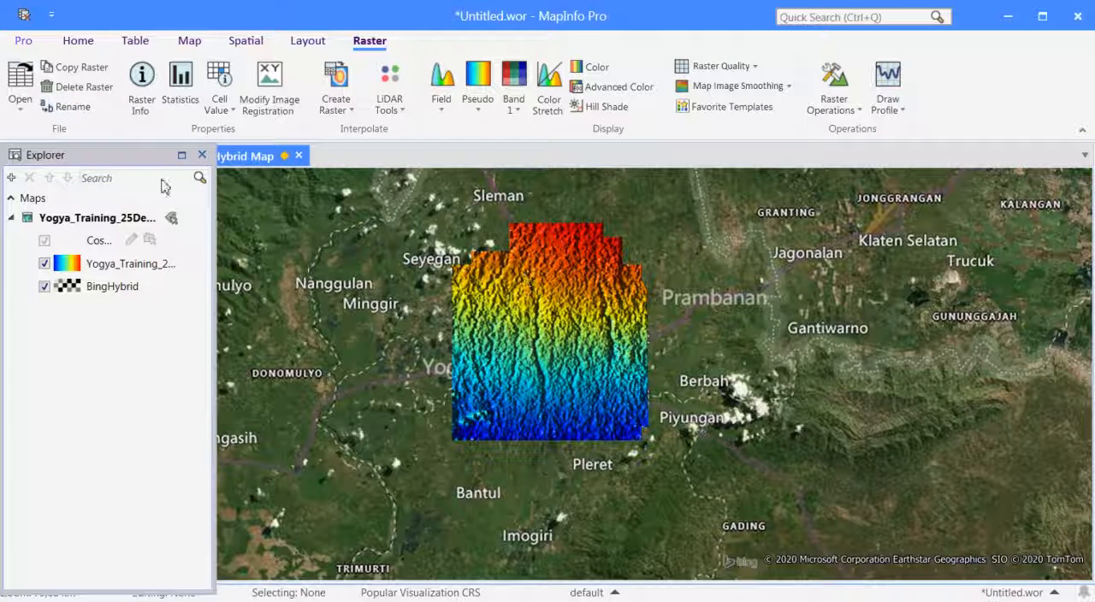
pyautogui.click(146, 92)
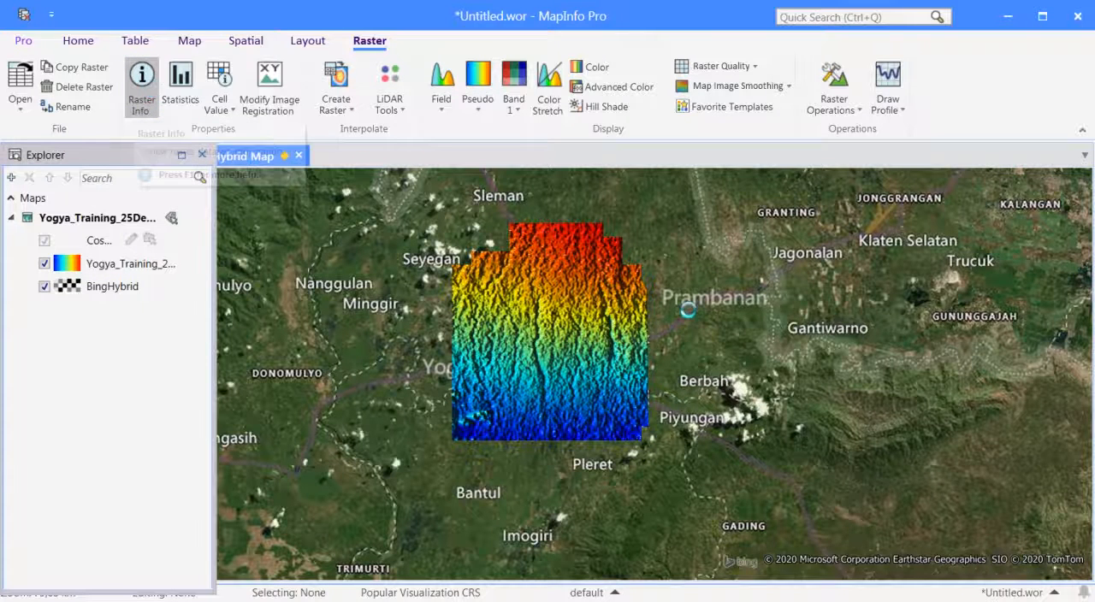
pyautogui.moveTo(1084, 261); pyautogui.dragTo(1068, 218)
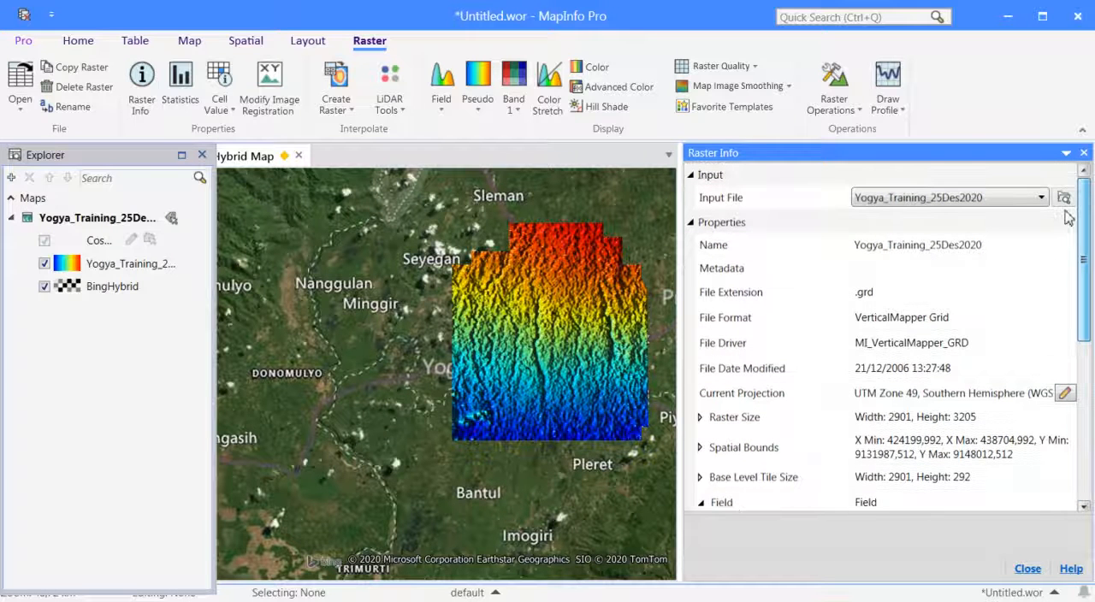
pyautogui.click(1031, 571)
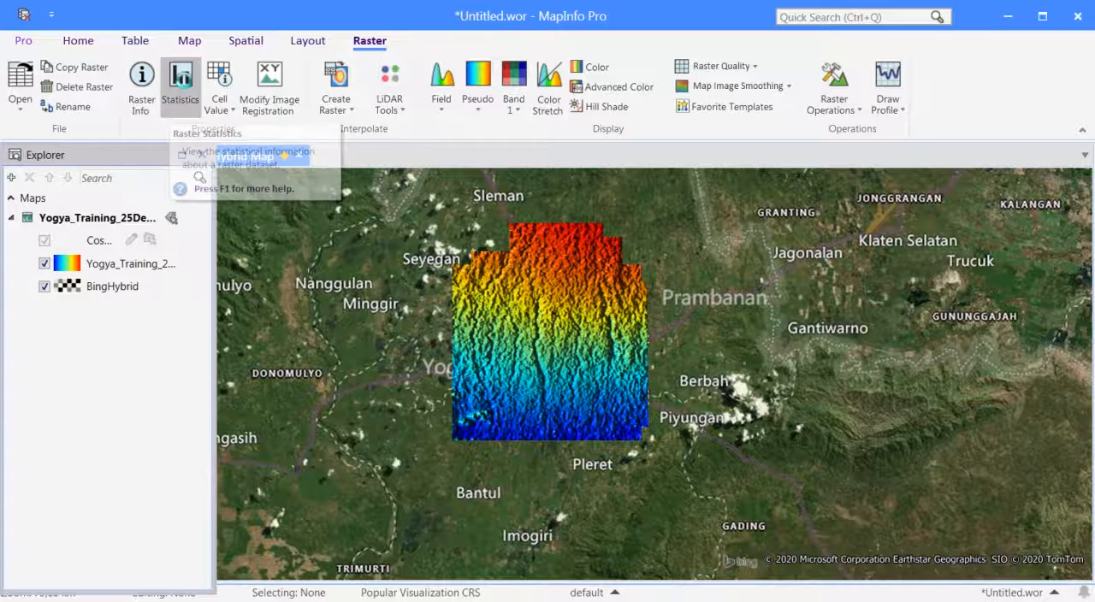
# Review the raster statistics and histogram of Yogya_Training_25Des2020, and close the Statistics window.
pyautogui.click(181, 81)
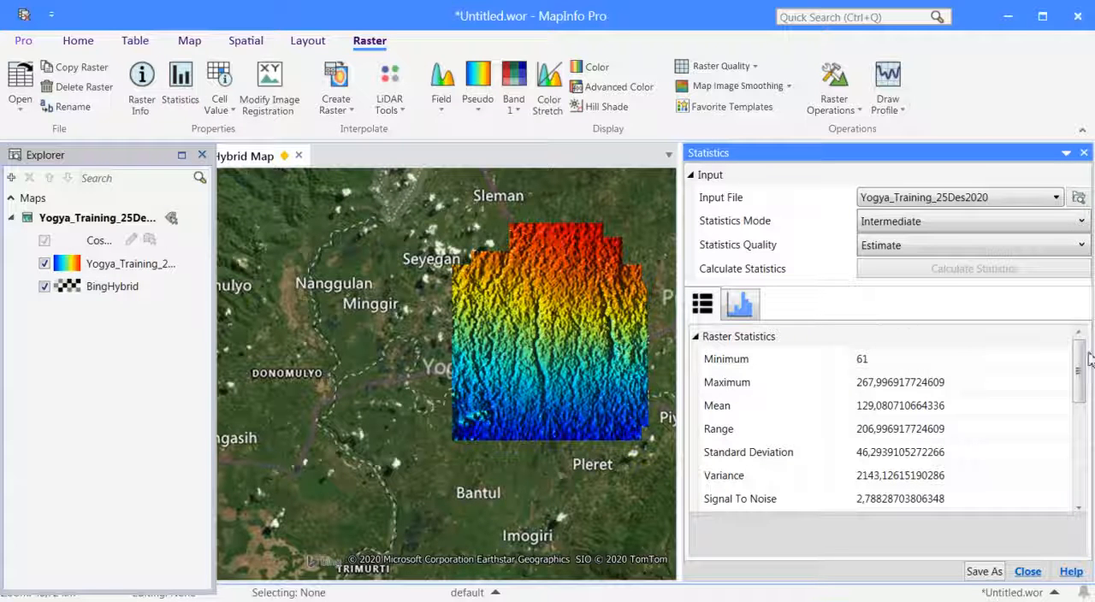
pyautogui.moveTo(1079, 360); pyautogui.dragTo(1083, 308)
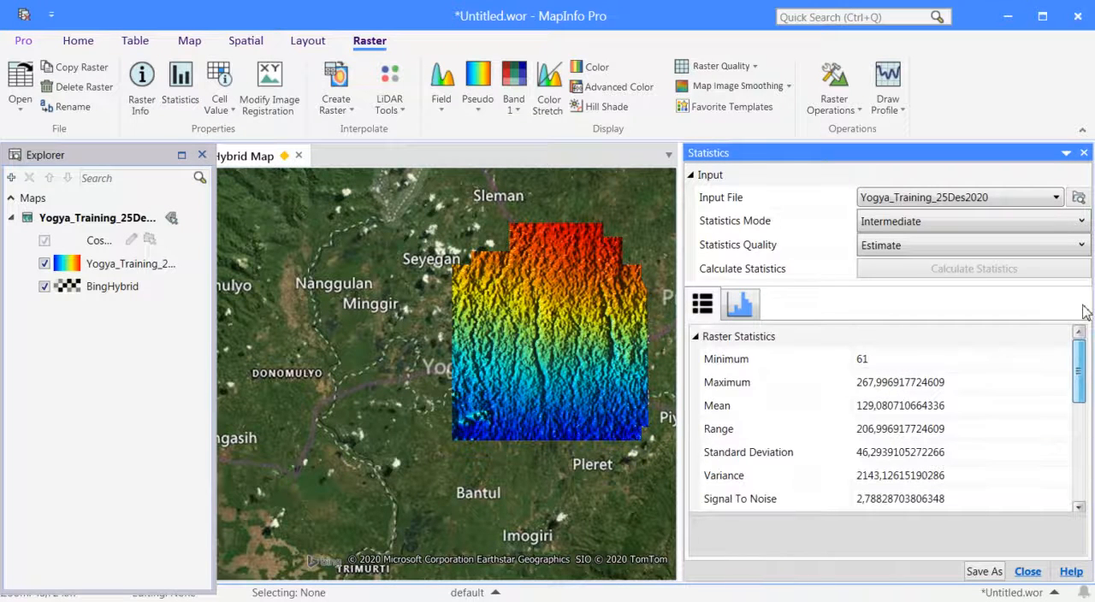
pyautogui.click(740, 304)
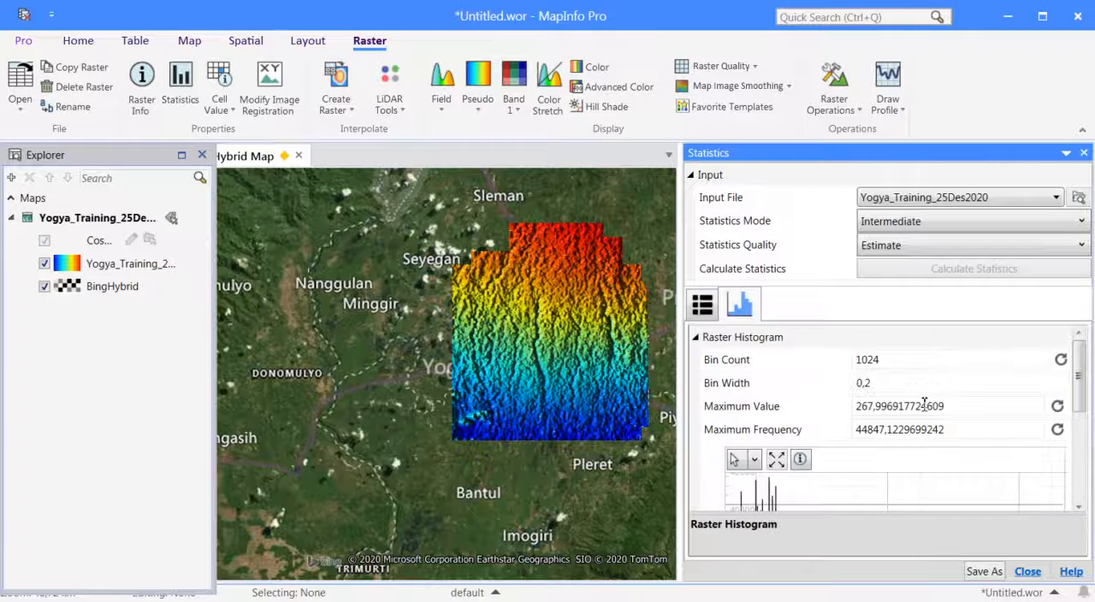
pyautogui.moveTo(1078, 376); pyautogui.dragTo(1085, 408)
pyautogui.click(1027, 572)
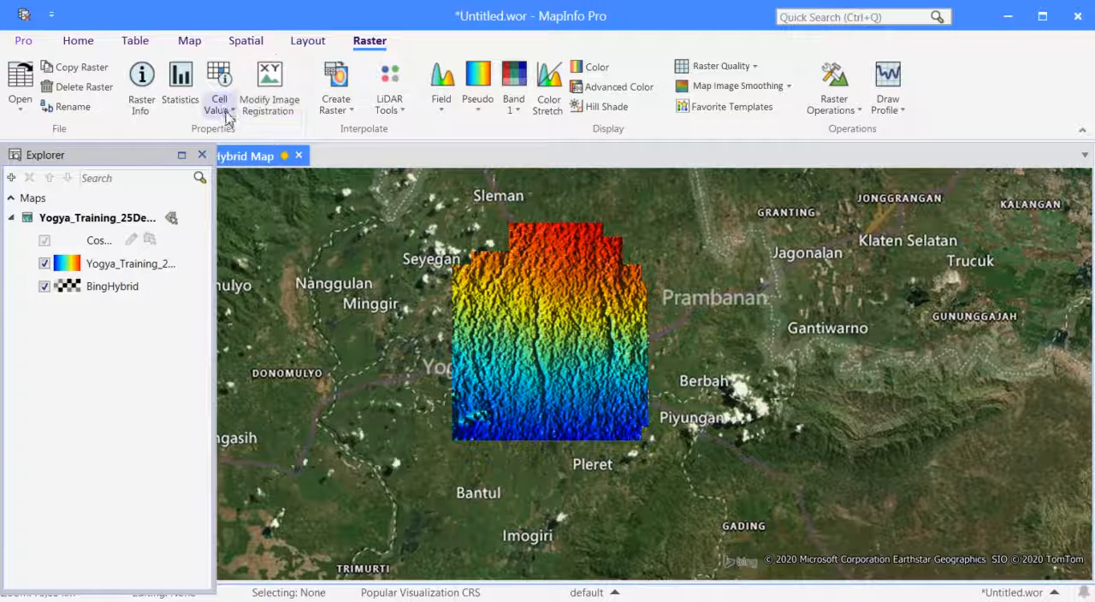
pyautogui.click(230, 108)
pyautogui.click(230, 108)
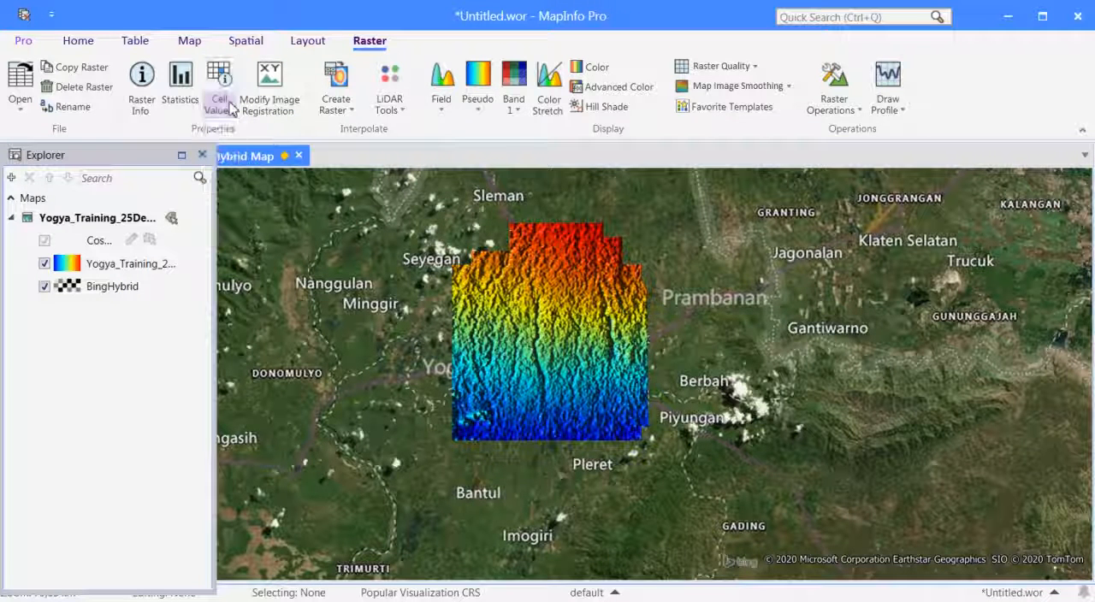
pyautogui.click(181, 99)
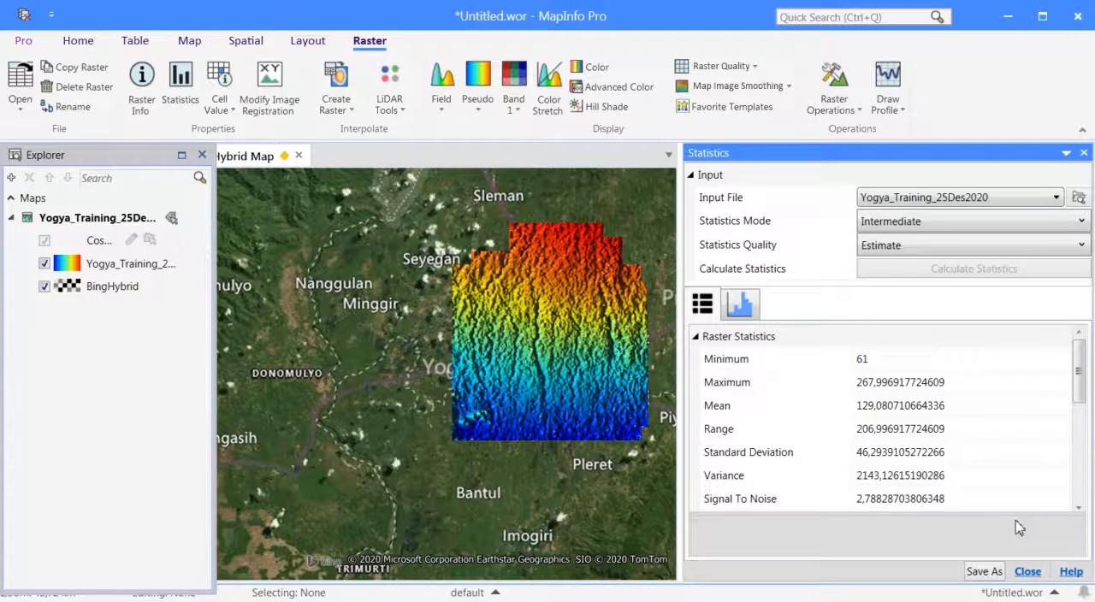
pyautogui.click(1027, 571)
# Read the raster's elevation with the full Cell Value tool at points from north to south, show the Capture Data options and close it.
pyautogui.click(230, 106)
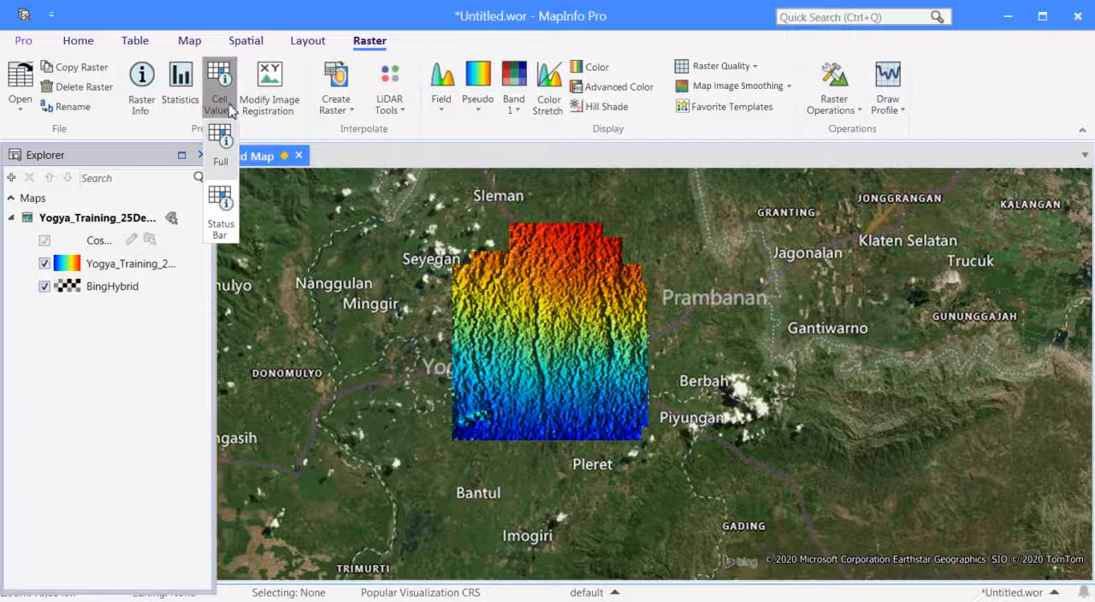
pyautogui.click(220, 141)
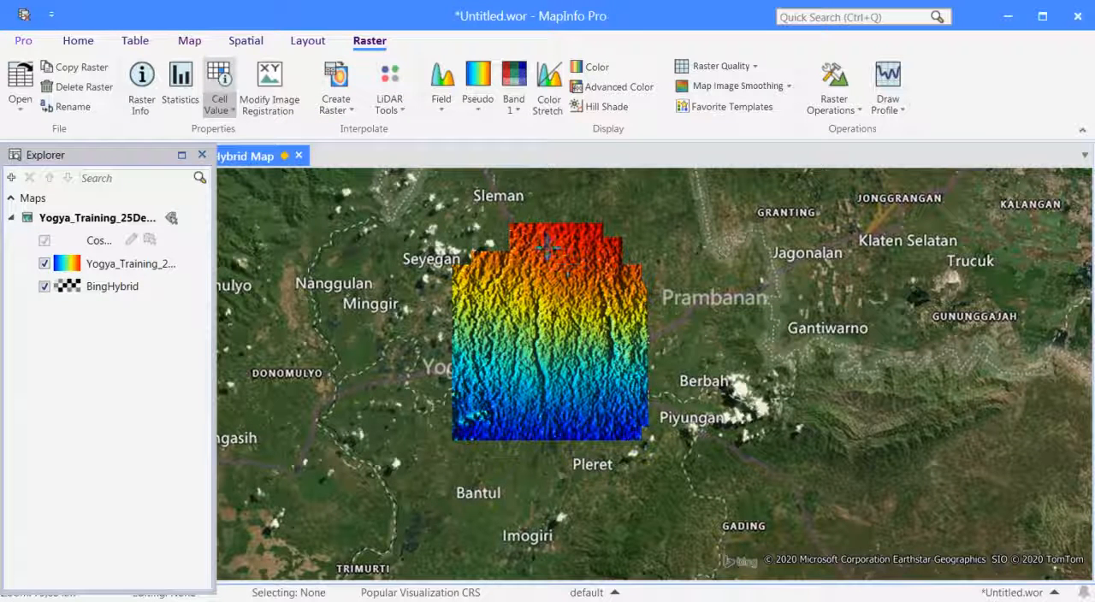
pyautogui.click(569, 287)
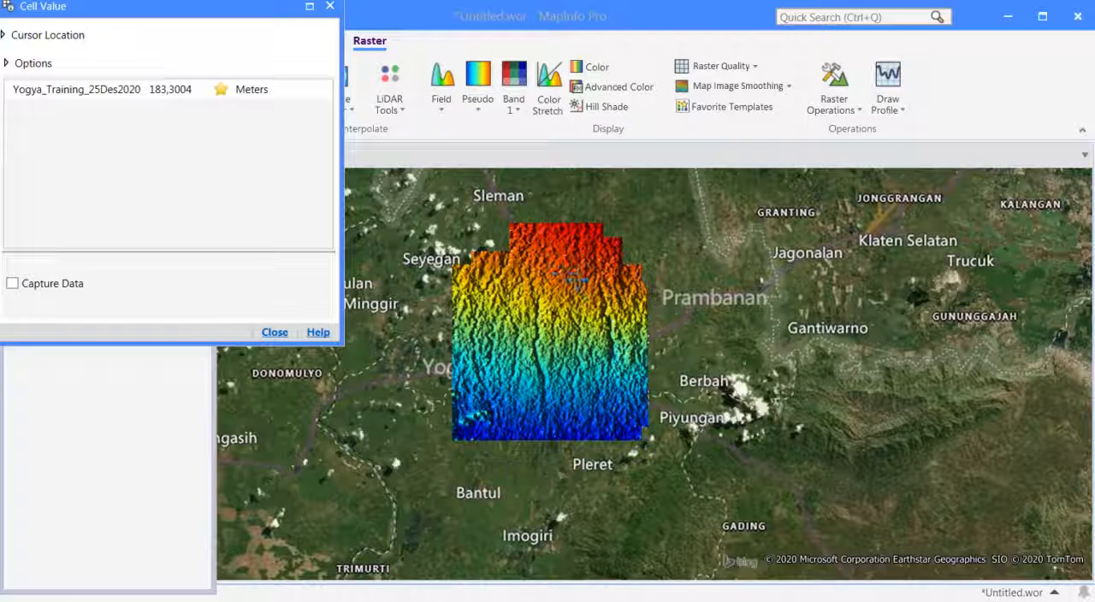
pyautogui.click(597, 288)
pyautogui.click(602, 315)
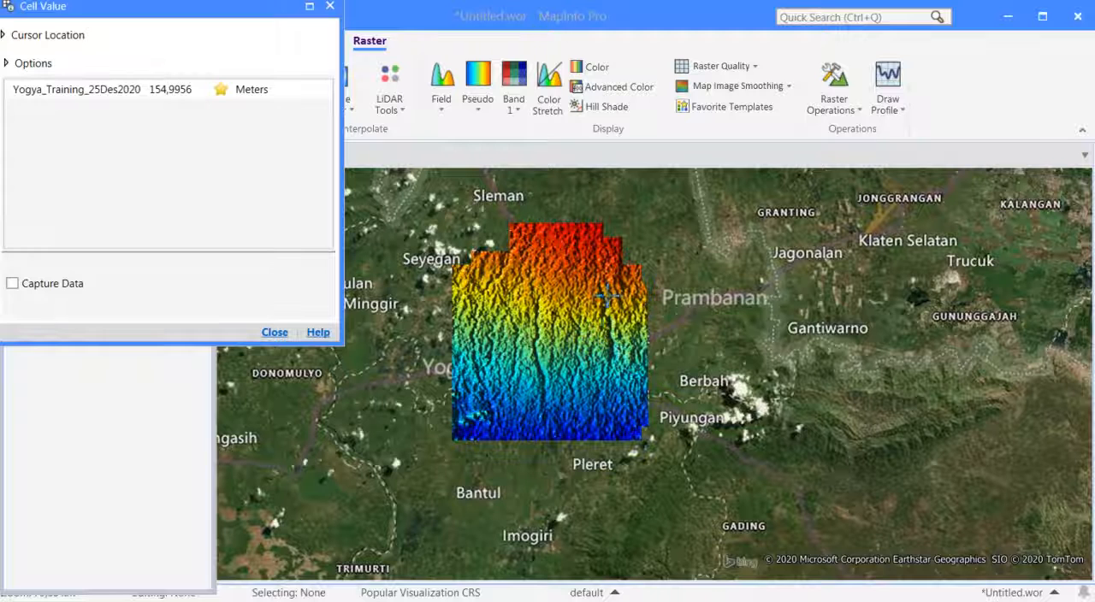
pyautogui.click(590, 248)
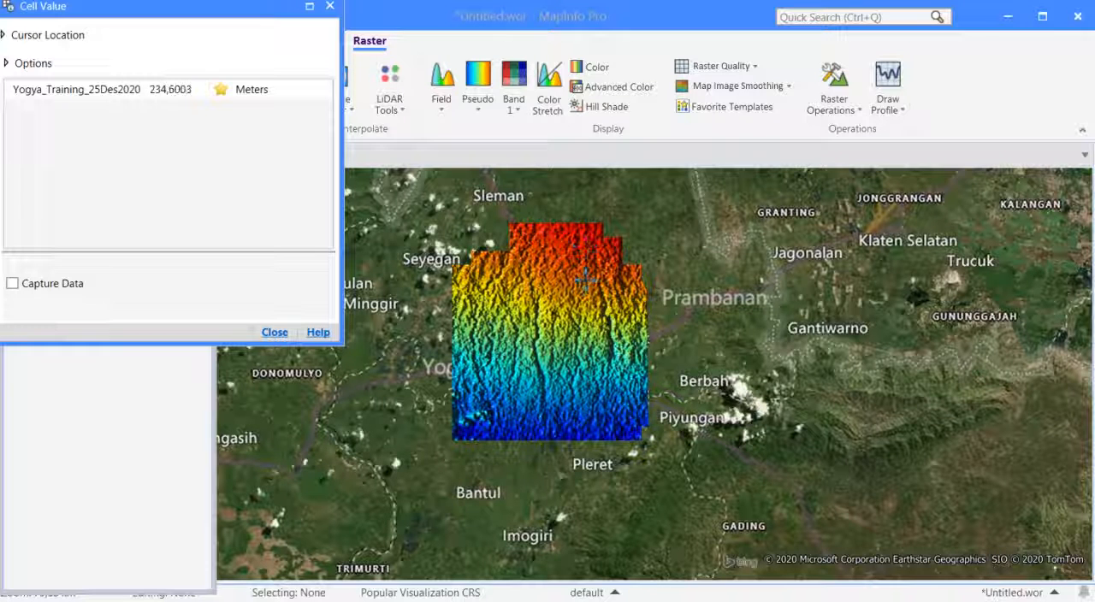
pyautogui.click(582, 279)
pyautogui.click(580, 307)
pyautogui.click(576, 338)
pyautogui.click(585, 427)
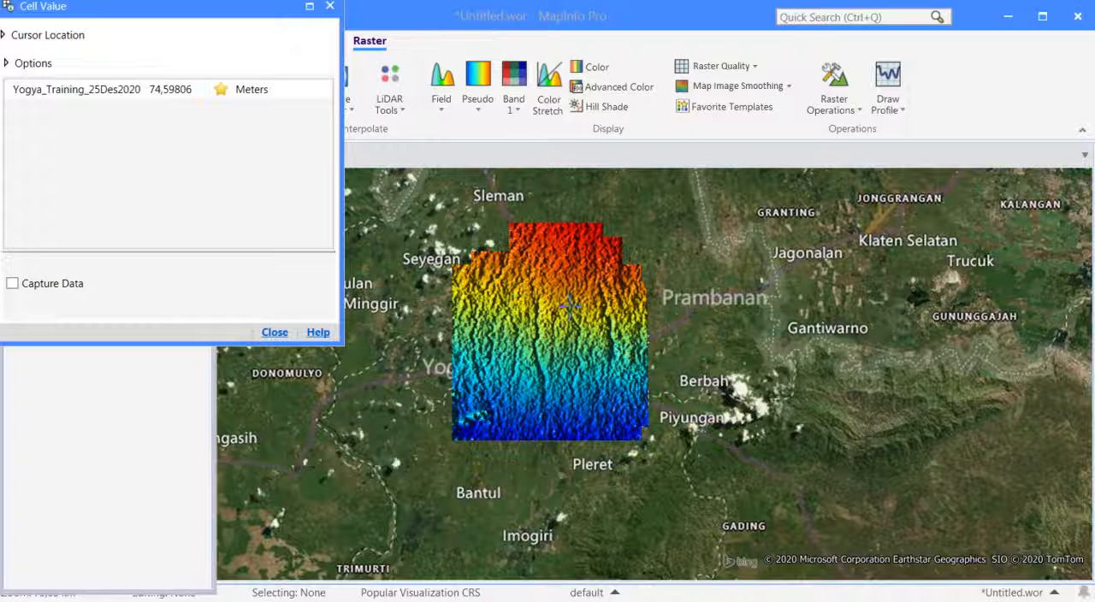
pyautogui.click(12, 284)
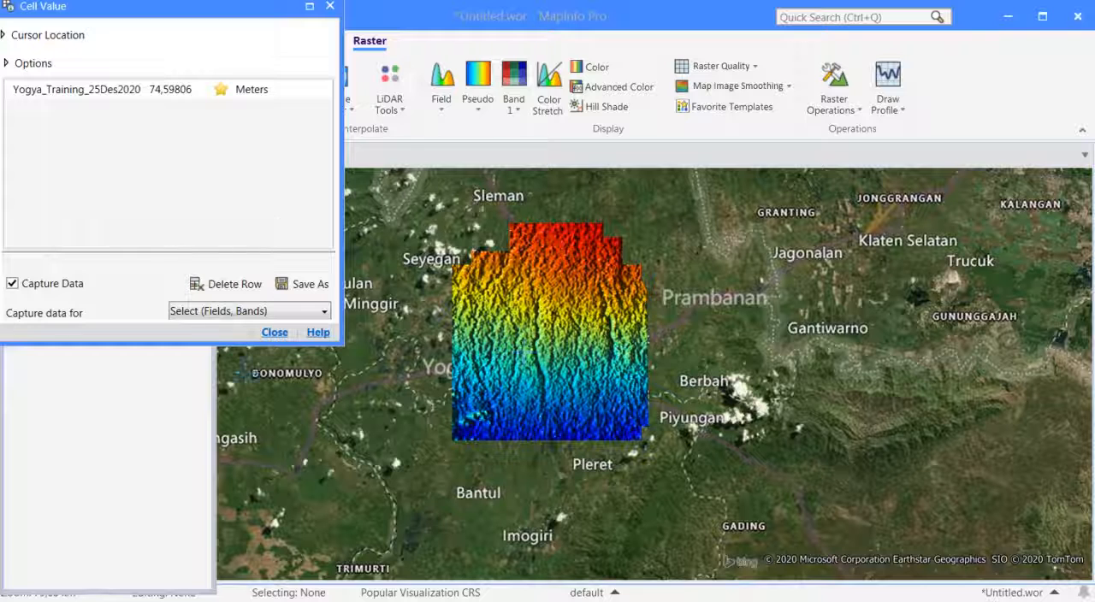
pyautogui.click(274, 333)
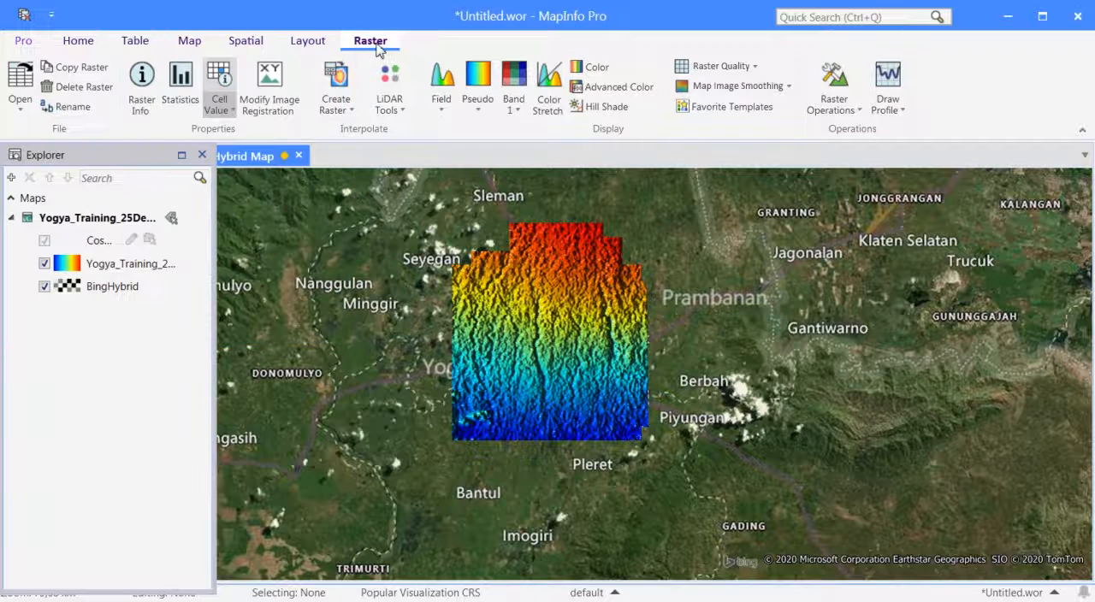
# Examine the raster's image registration control points, projection and coordinate units, and cancel without changing them.
pyautogui.click(286, 113)
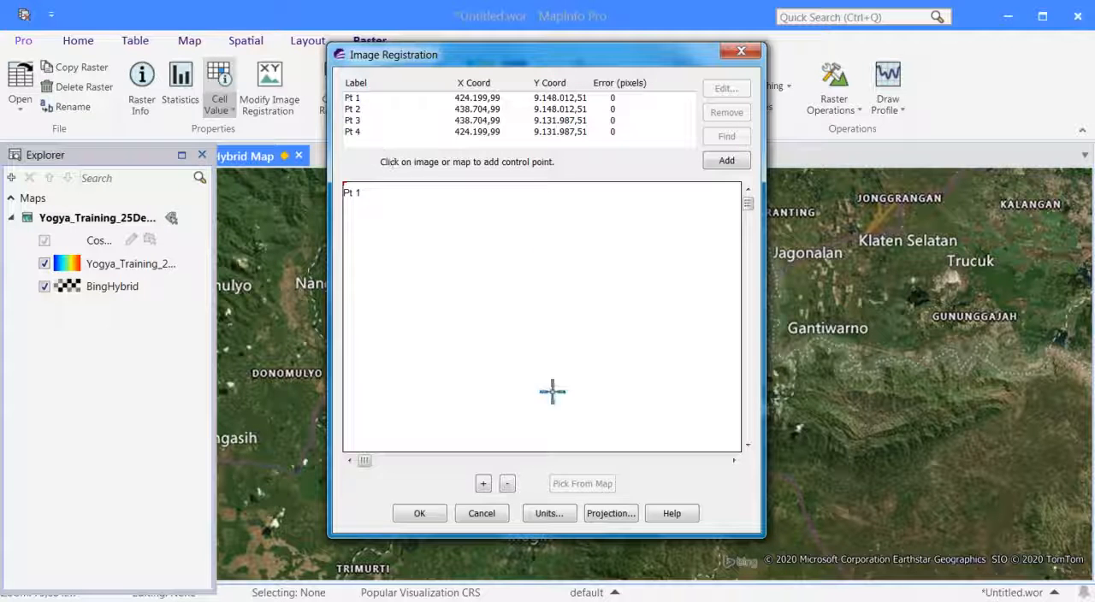
pyautogui.click(610, 514)
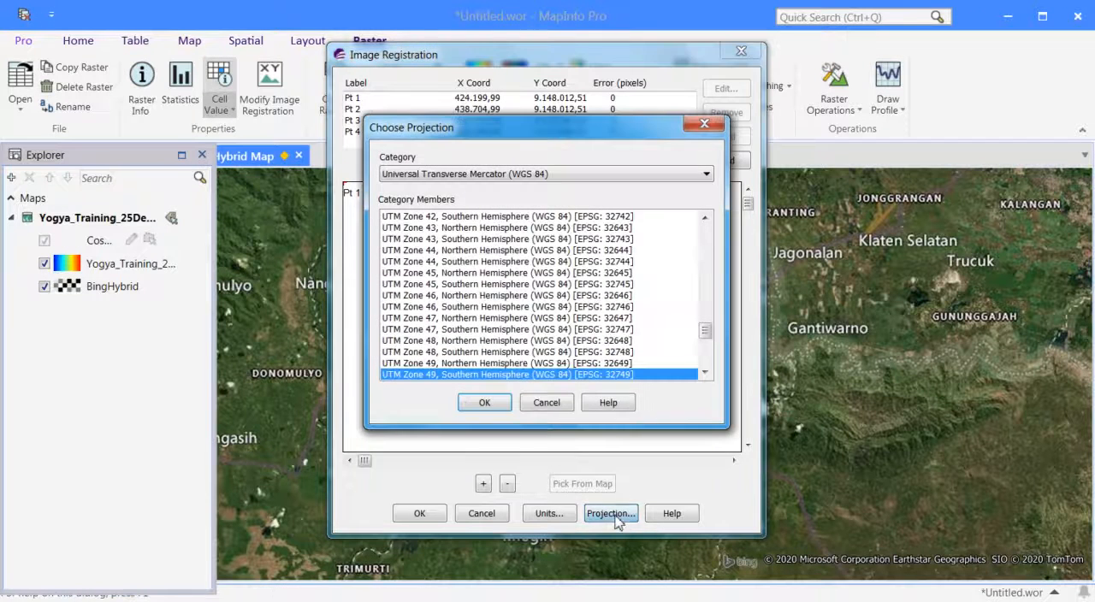
pyautogui.click(547, 403)
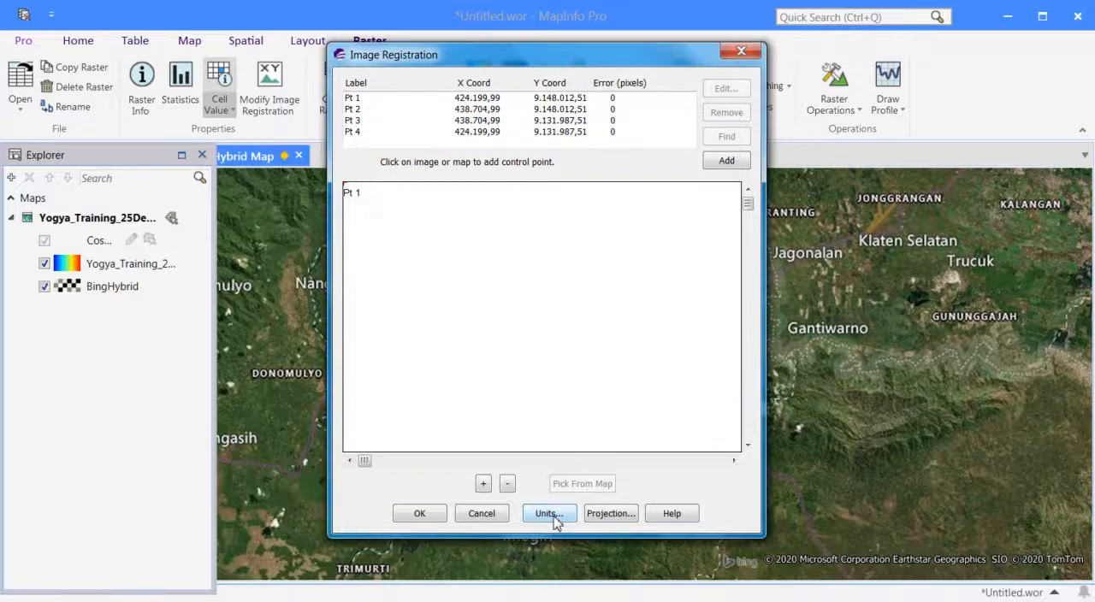
pyautogui.click(550, 515)
pyautogui.click(592, 243)
pyautogui.click(579, 244)
pyautogui.click(578, 275)
pyautogui.click(482, 513)
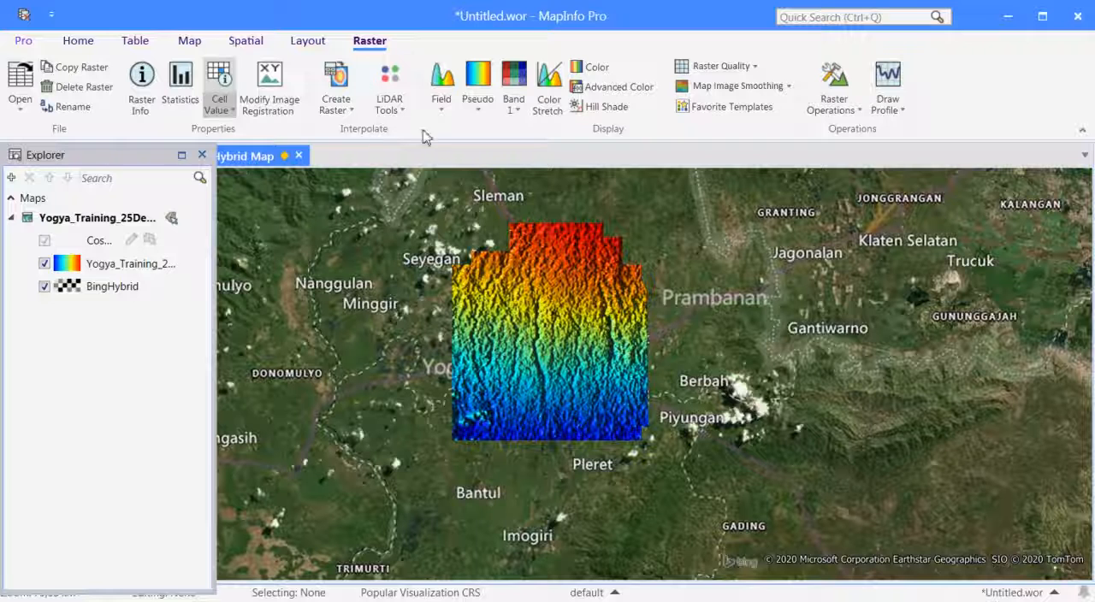
# Look through the available raster creation methods, LiDAR analysis tools and display fields without running any.
pyautogui.click(350, 113)
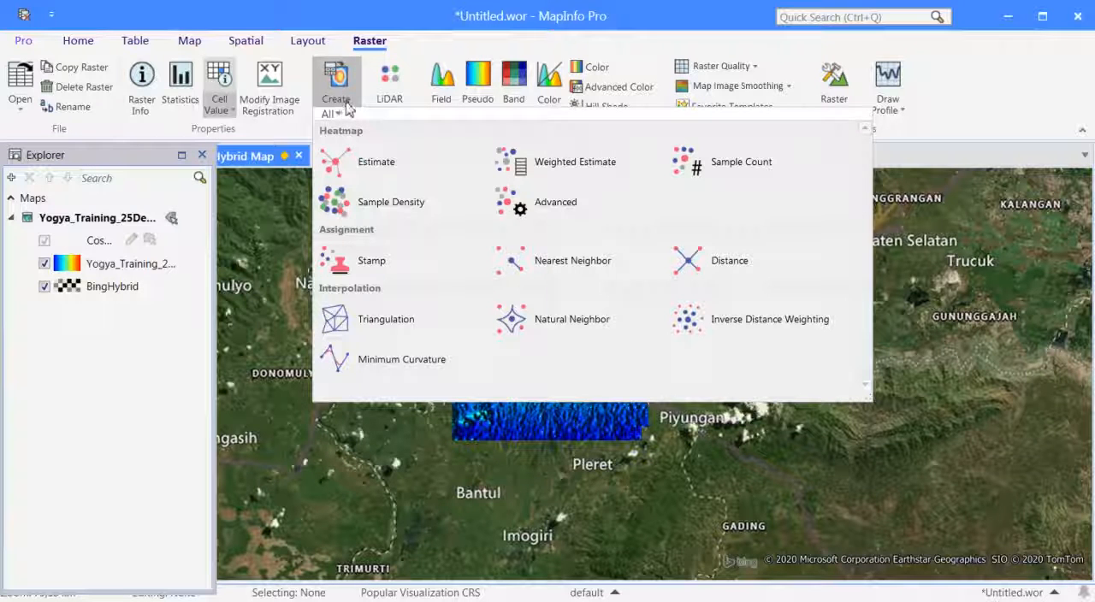
pyautogui.click(420, 44)
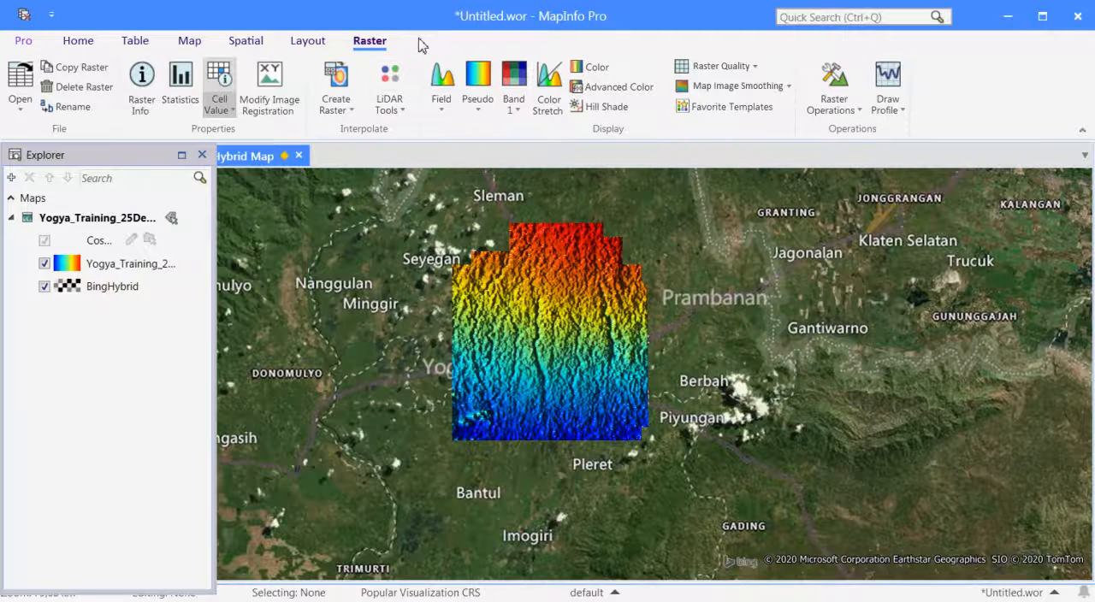
pyautogui.click(400, 109)
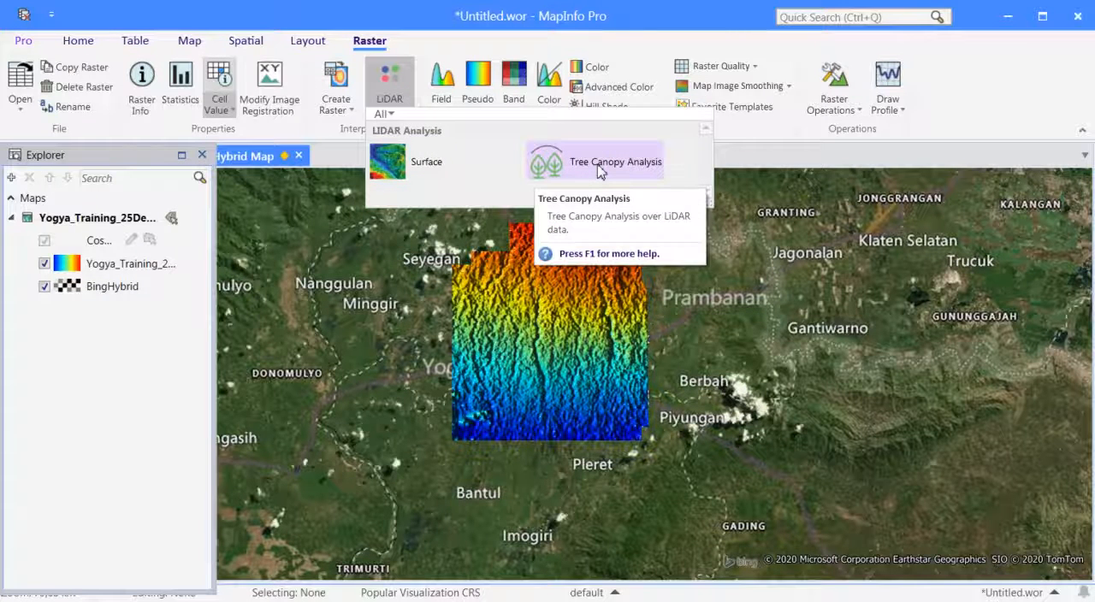
pyautogui.click(749, 146)
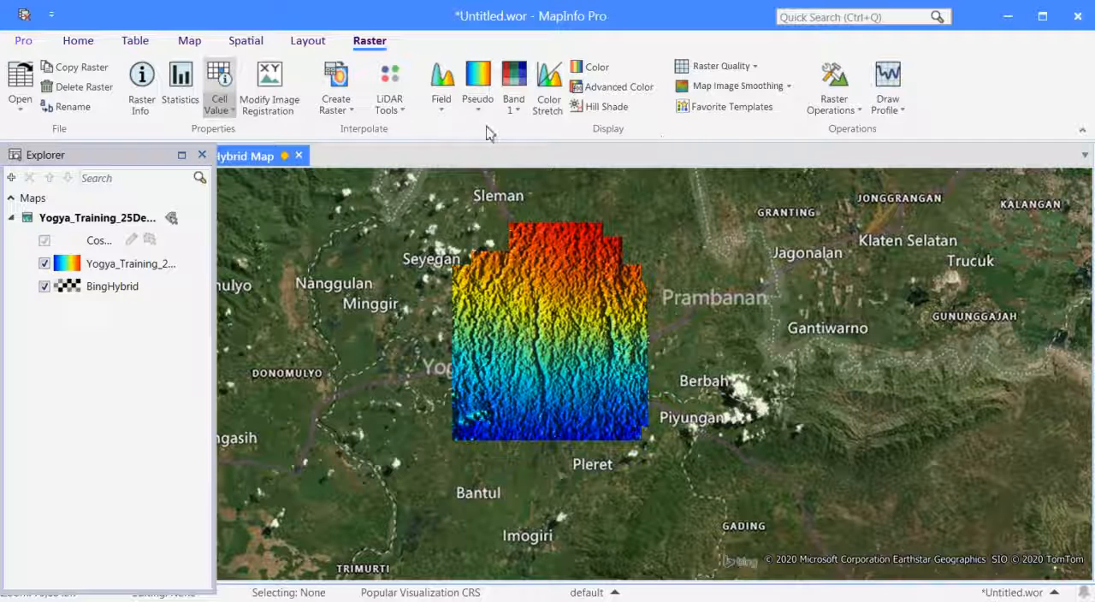
pyautogui.click(441, 114)
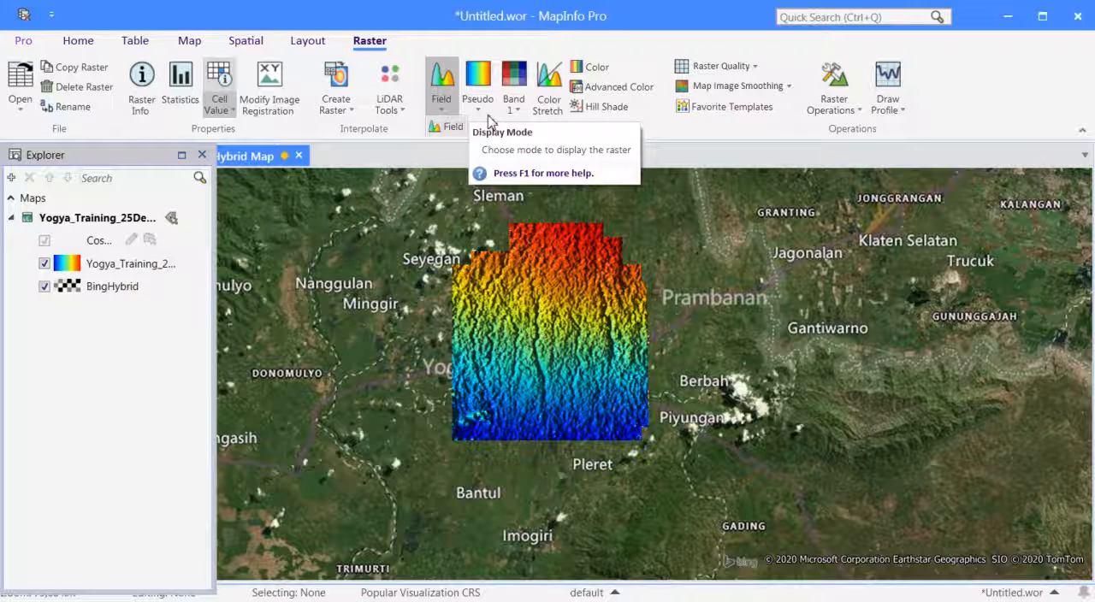
pyautogui.click(499, 129)
# Display the elevation raster in RGB mode and return it to Pseudo color mode.
pyautogui.click(478, 112)
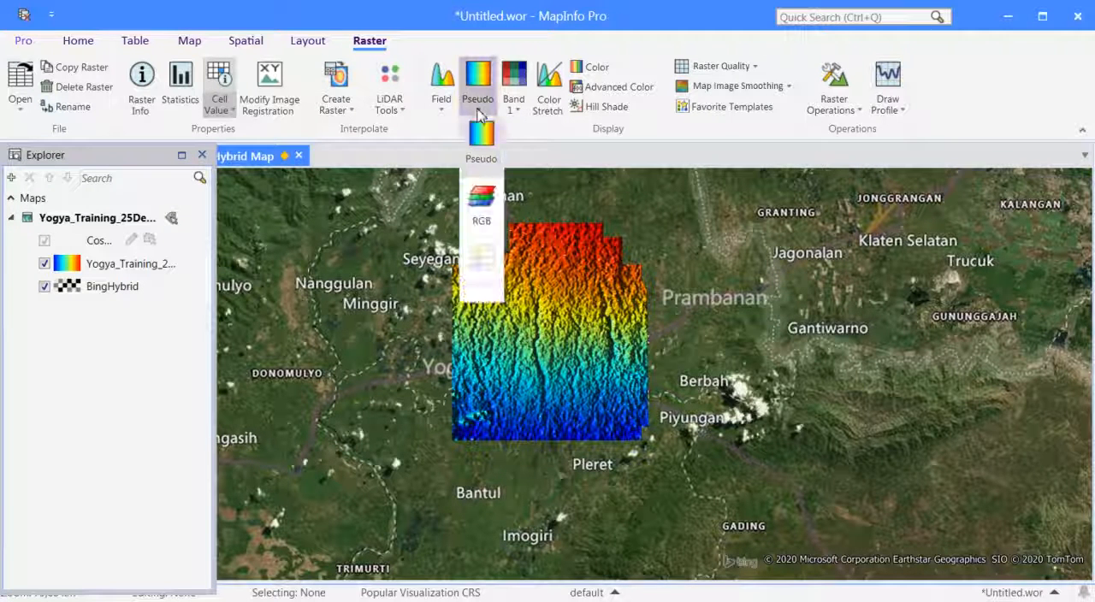
pyautogui.click(491, 212)
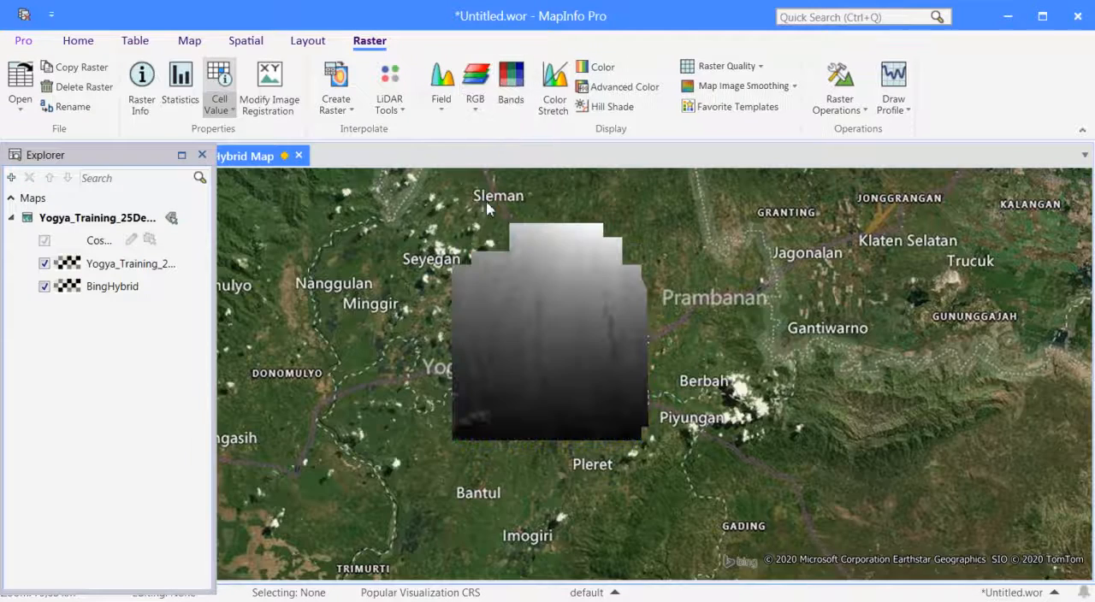
pyautogui.click(492, 107)
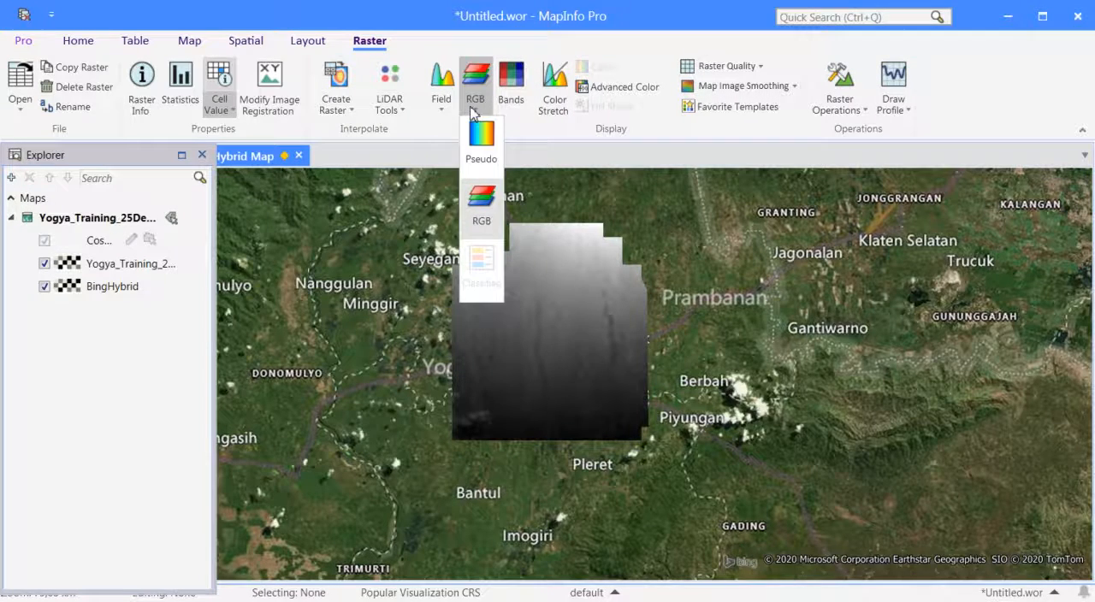
pyautogui.click(493, 144)
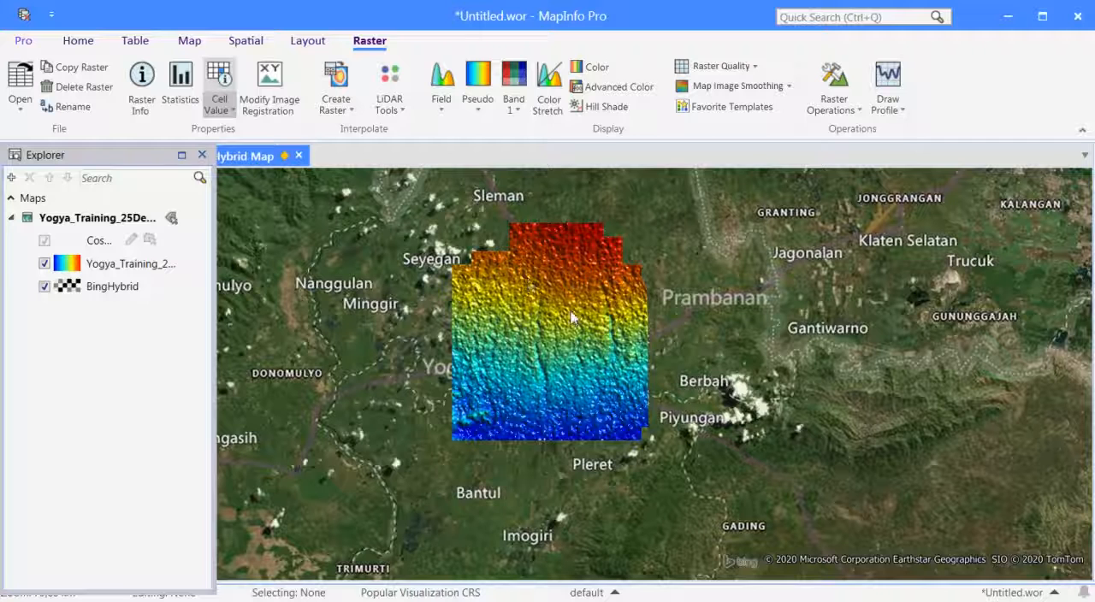
# Look through the raster's band, Color Stretch, Color palette and Hill Shade display options without changing the settings.
pyautogui.click(513, 111)
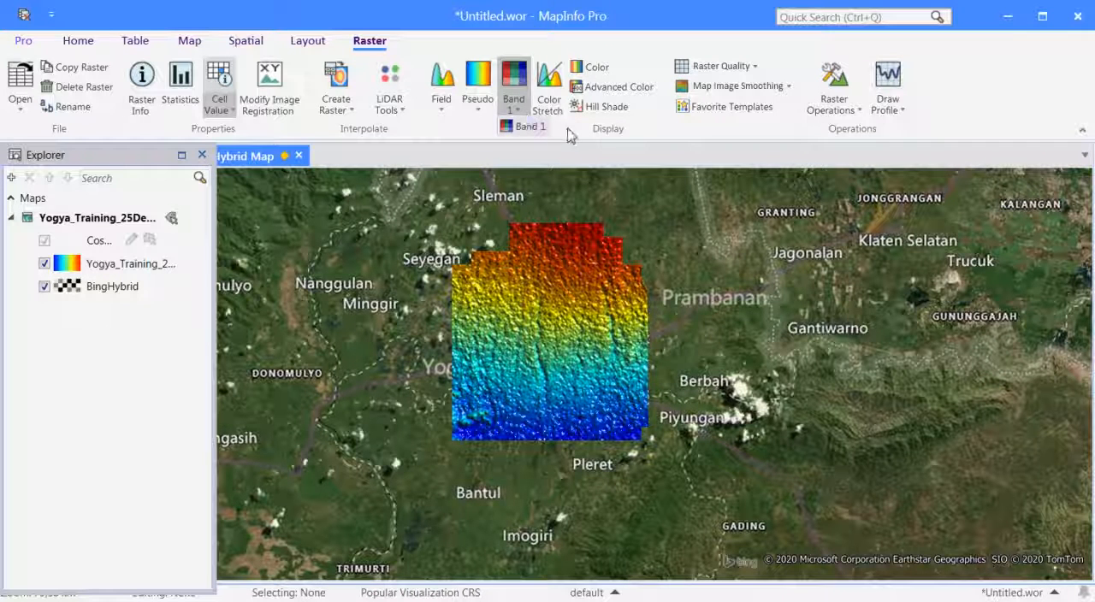
pyautogui.click(539, 128)
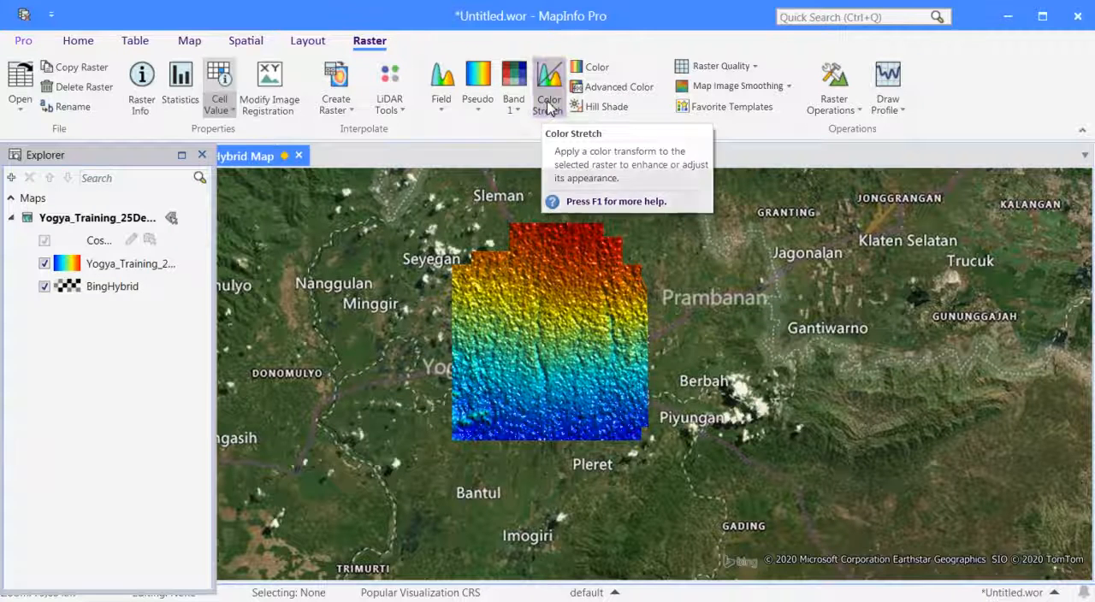
pyautogui.click(548, 109)
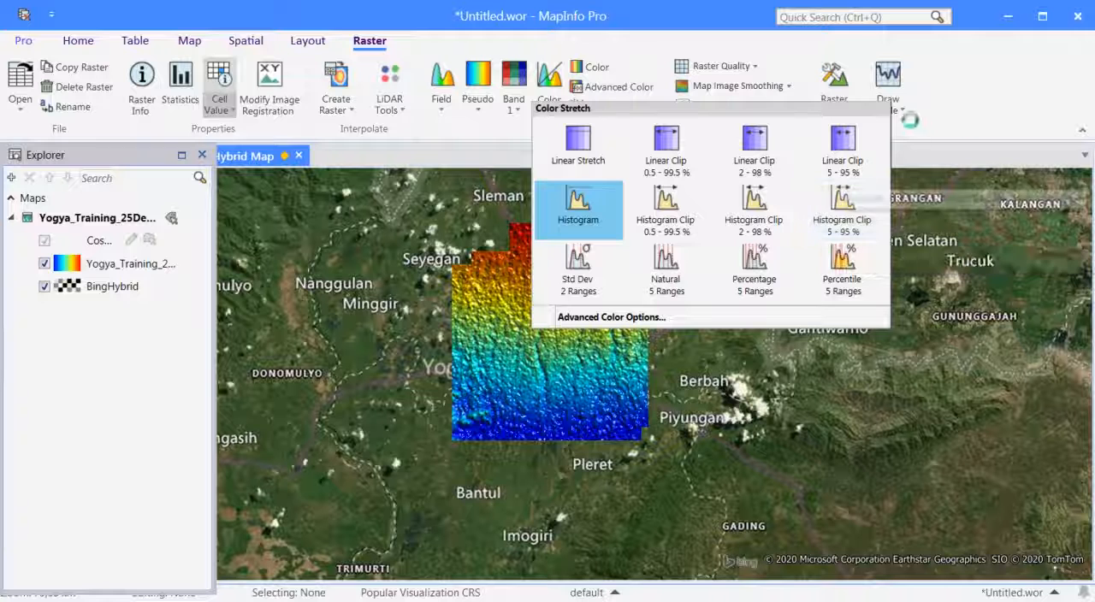
pyautogui.click(938, 126)
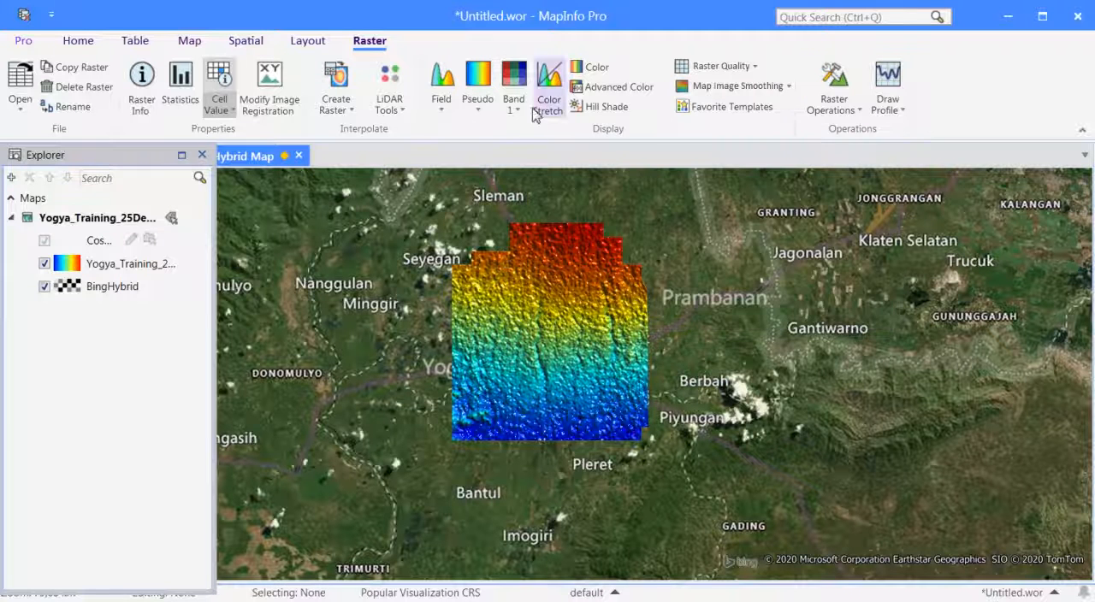
pyautogui.click(604, 72)
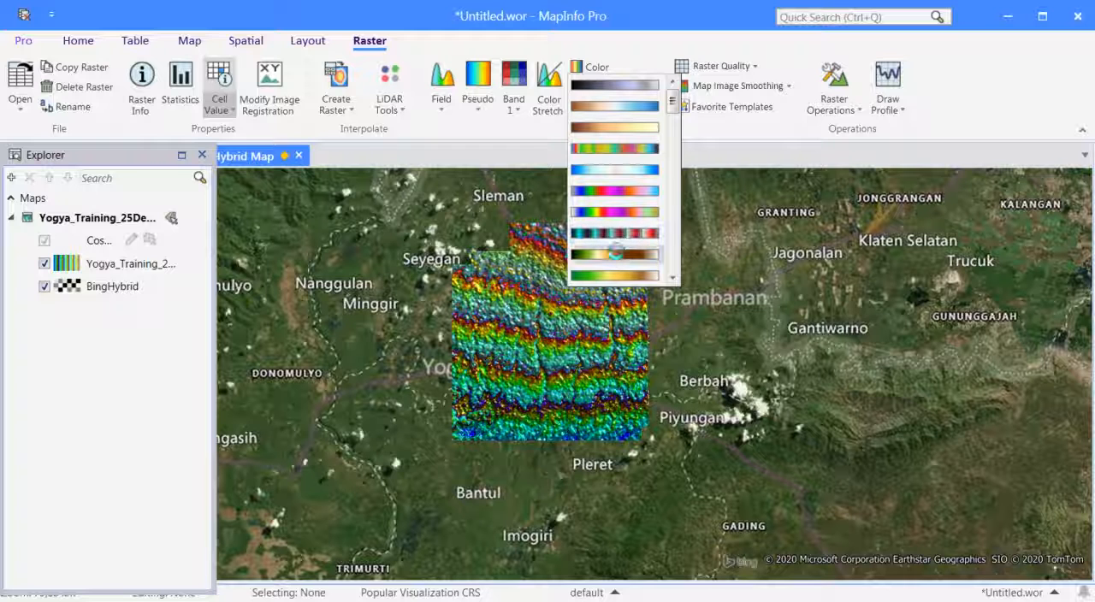
pyautogui.click(939, 150)
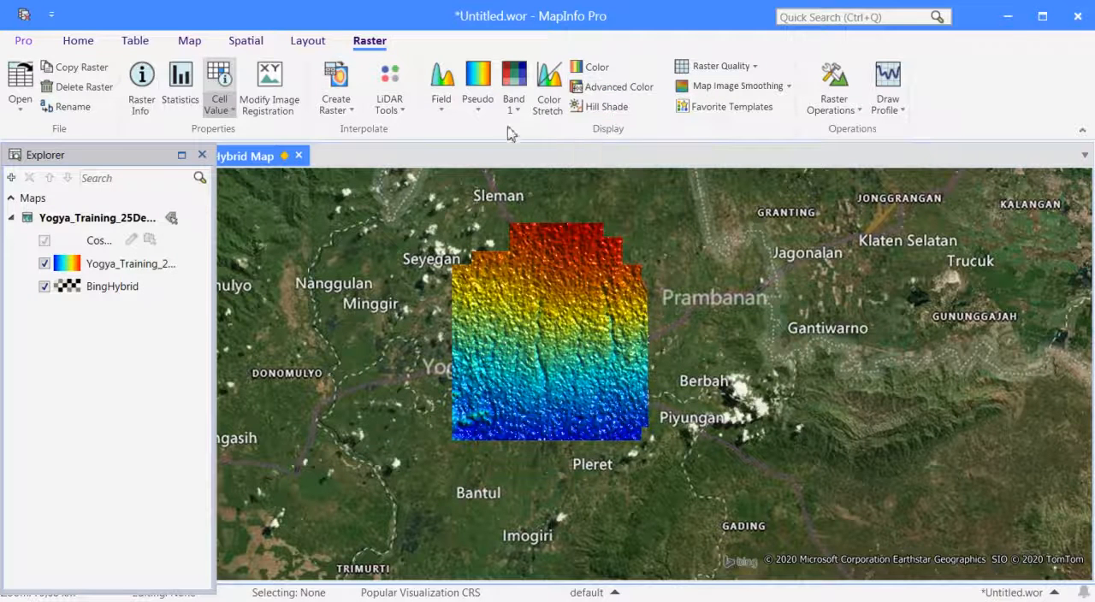
pyautogui.click(604, 107)
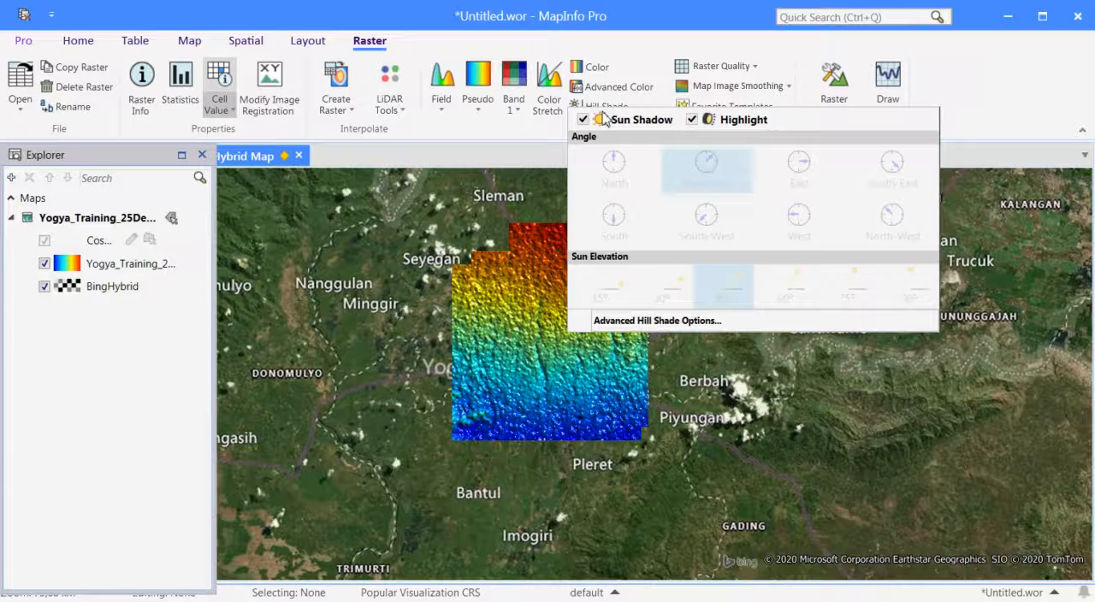
pyautogui.click(1001, 105)
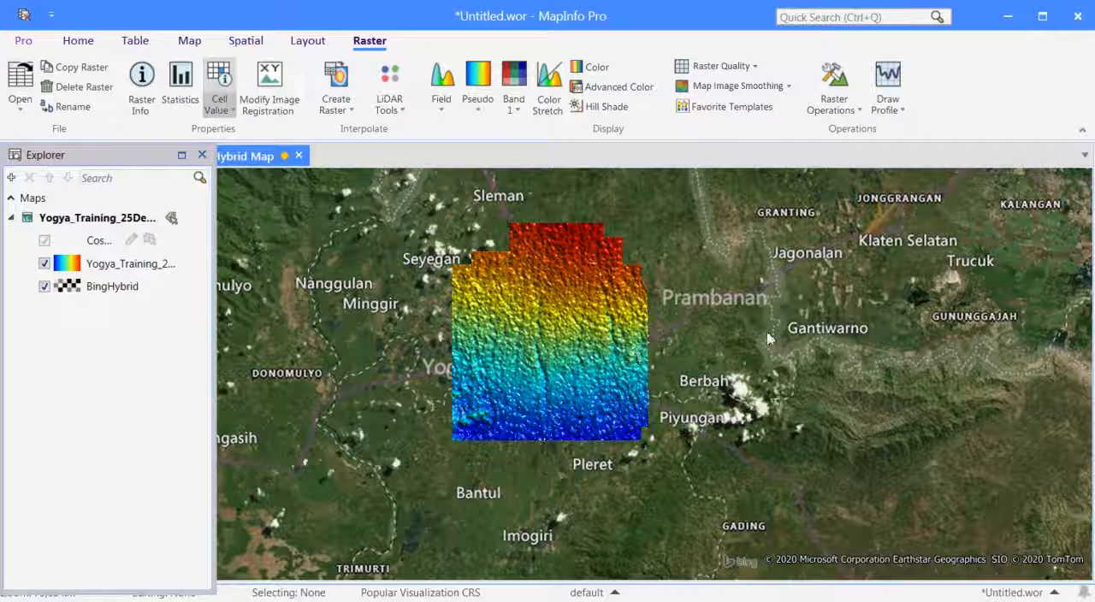
# Compare the elevation raster with hill shade Sun Shadow and Highlight each switched off in turn, and switch both back on.
pyautogui.scroll(2, 650, 376)
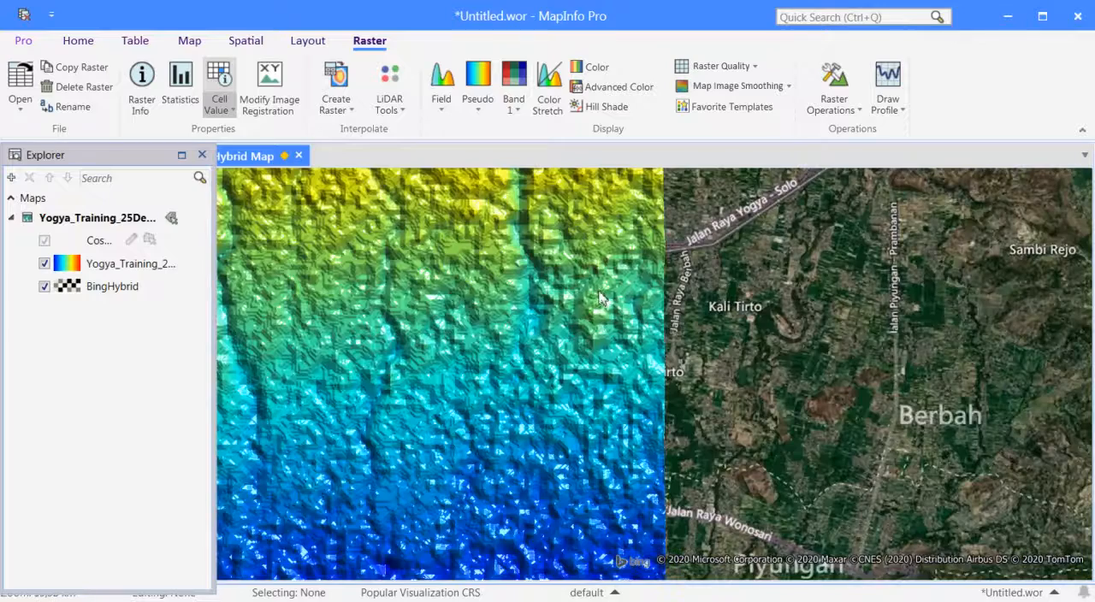
pyautogui.scroll(-2, 743, 253)
pyautogui.rightClick(771, 246)
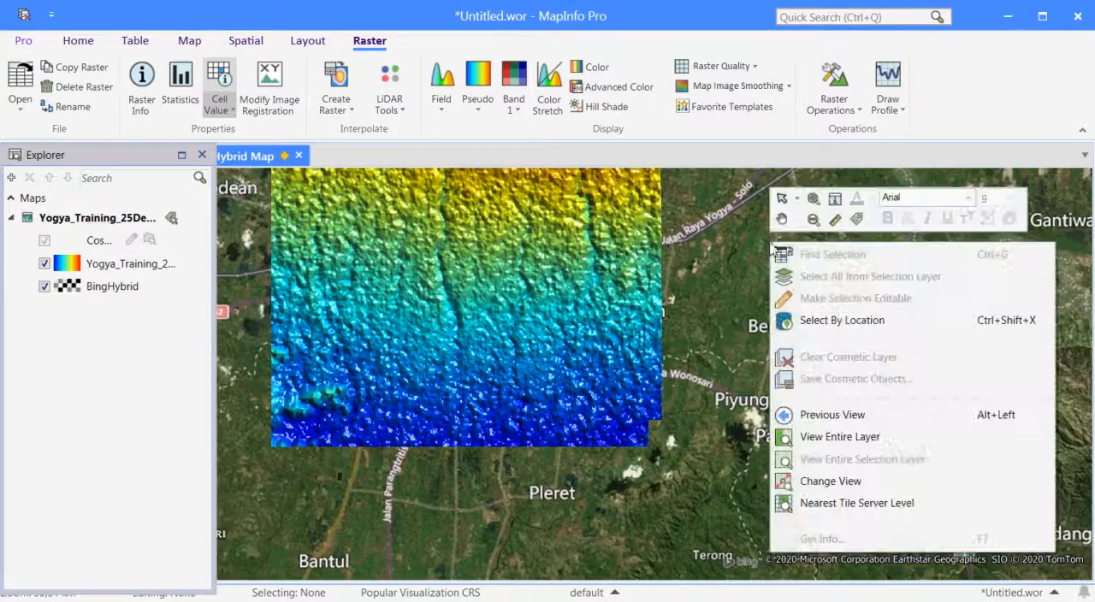
pyautogui.click(781, 219)
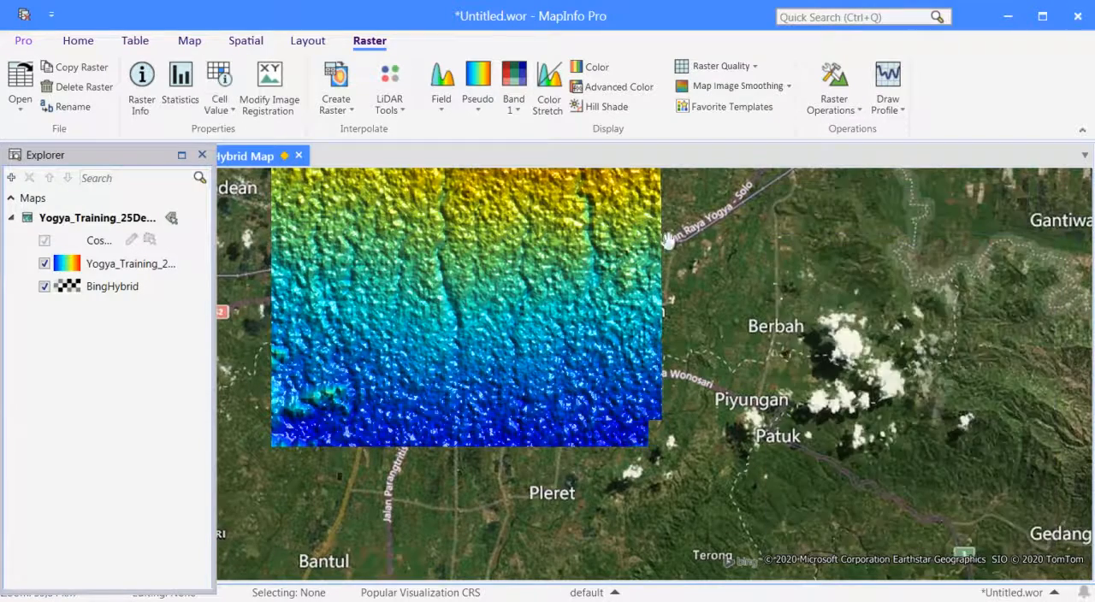
pyautogui.moveTo(558, 245); pyautogui.dragTo(596, 368)
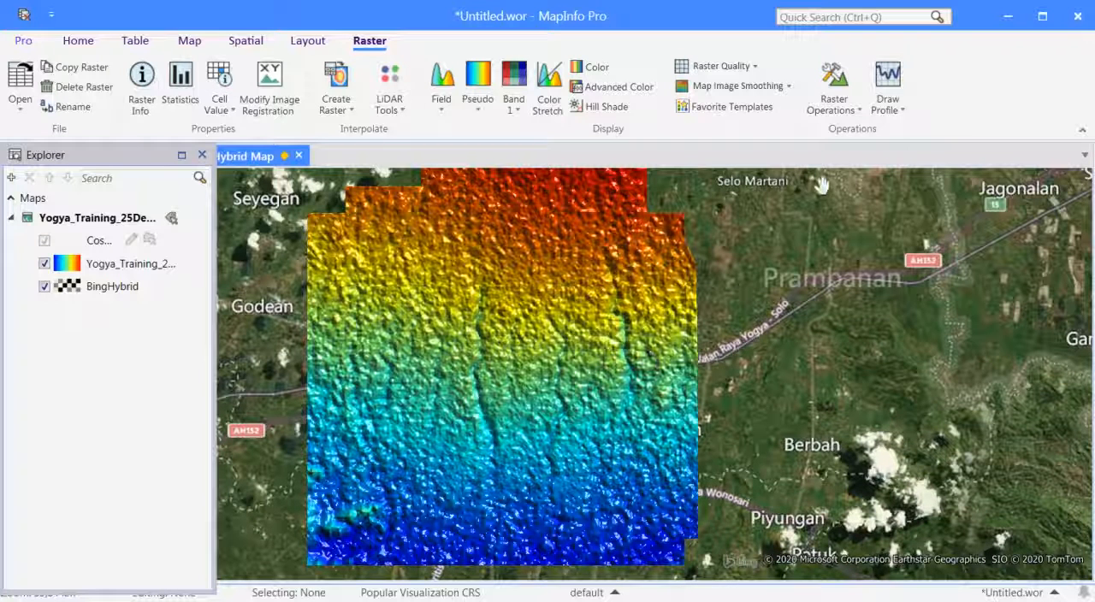
pyautogui.click(611, 108)
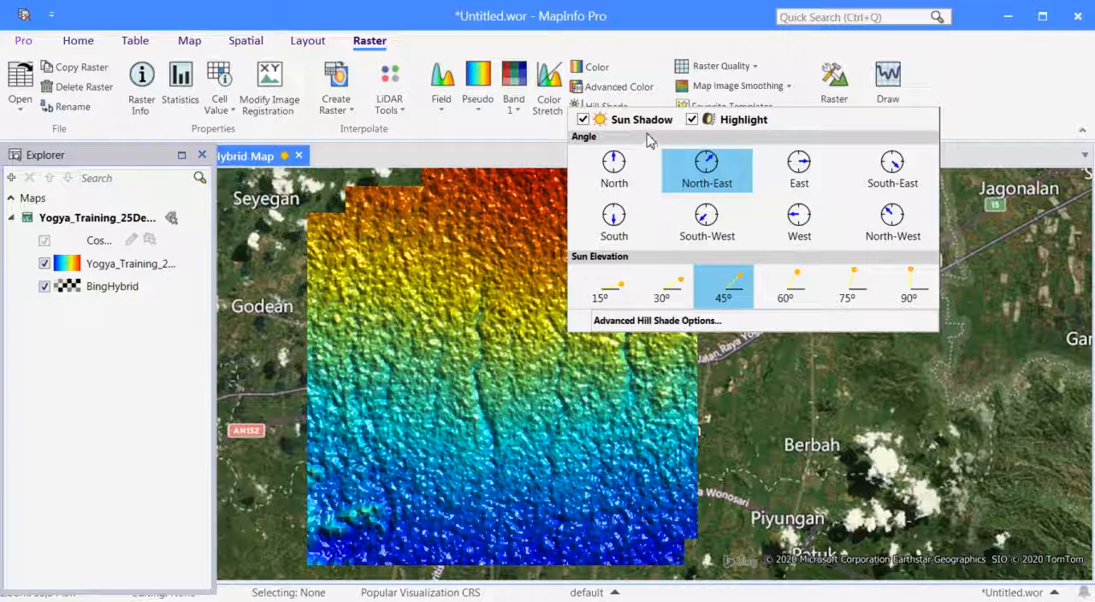
pyautogui.click(585, 121)
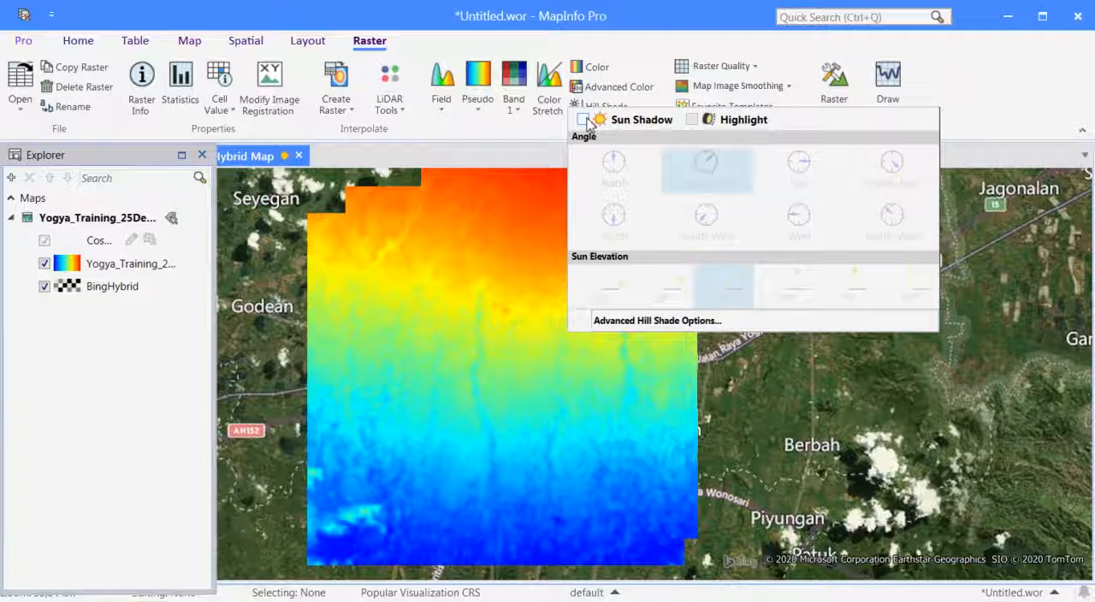
pyautogui.click(585, 122)
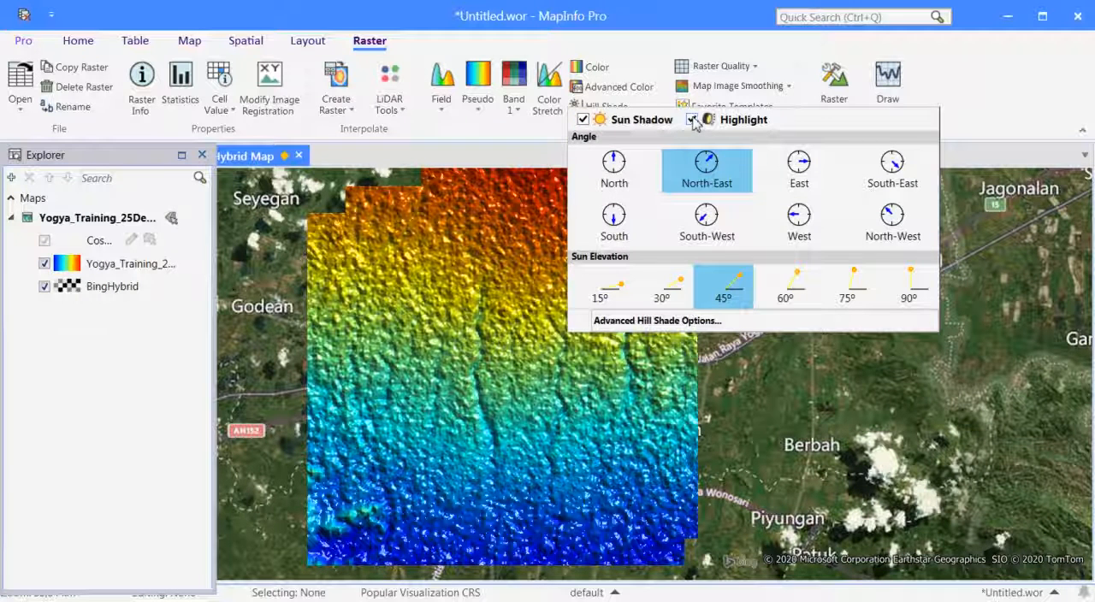
pyautogui.click(692, 120)
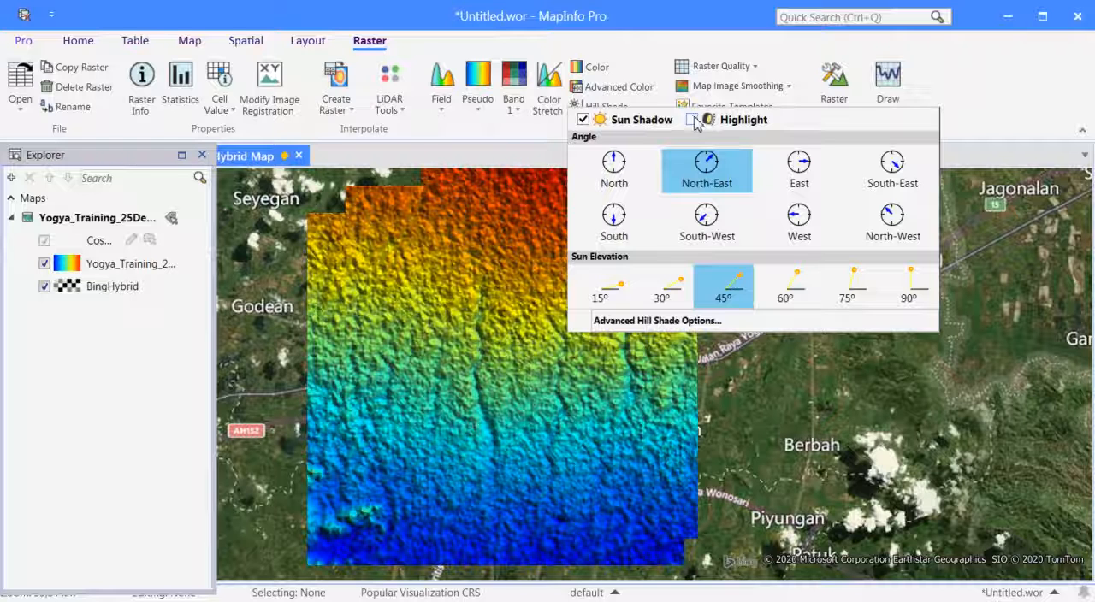
pyautogui.click(692, 120)
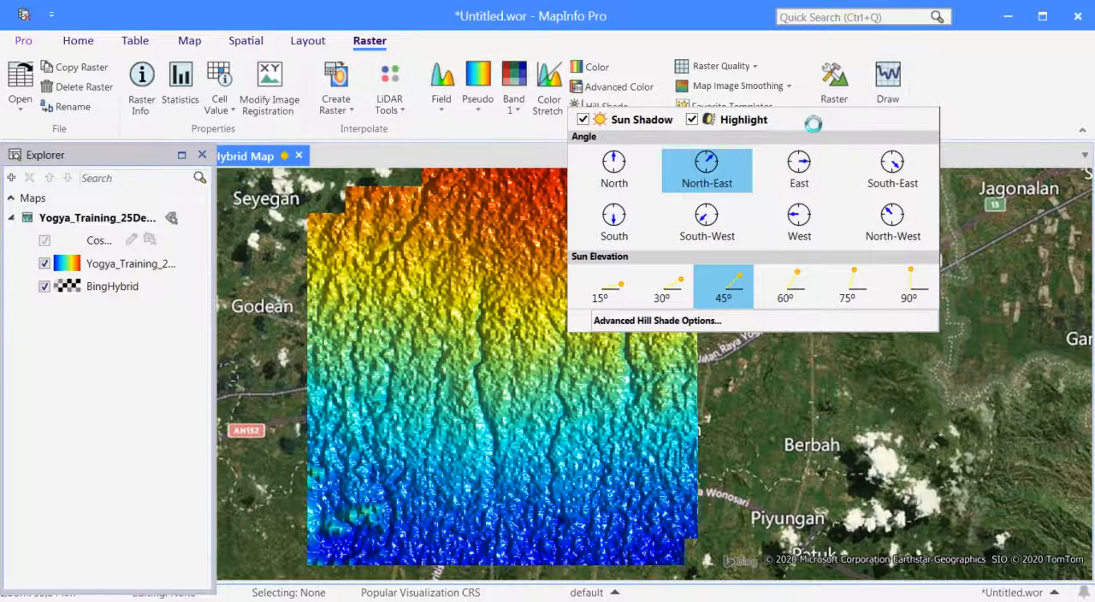
# Try the East sun angle for the raster's hill shade, settle on West, and set the sun elevation to 15°.
pyautogui.click(809, 171)
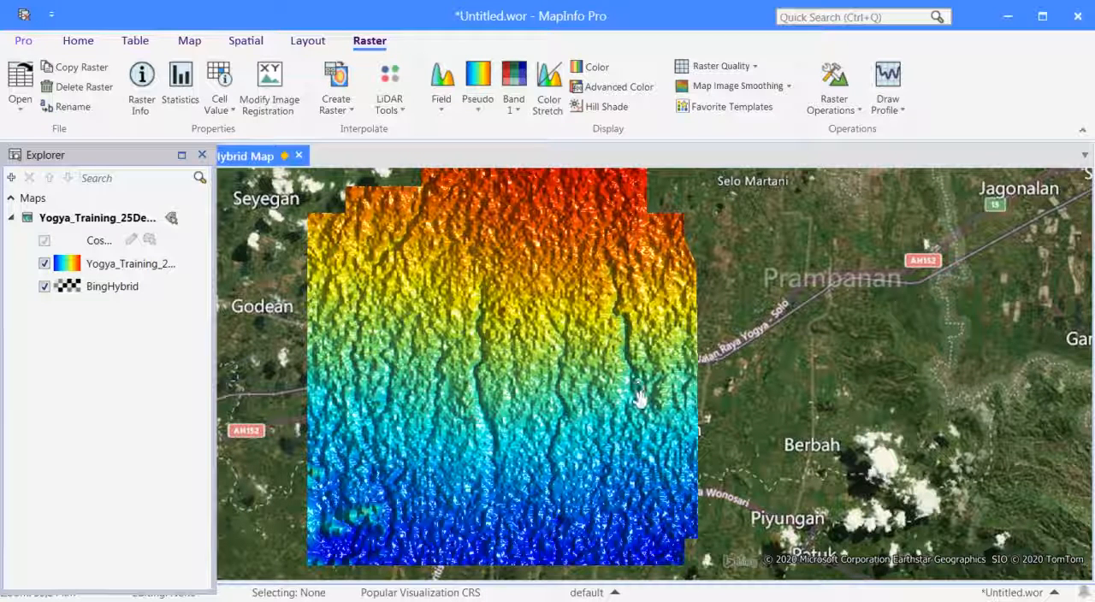
pyautogui.click(628, 109)
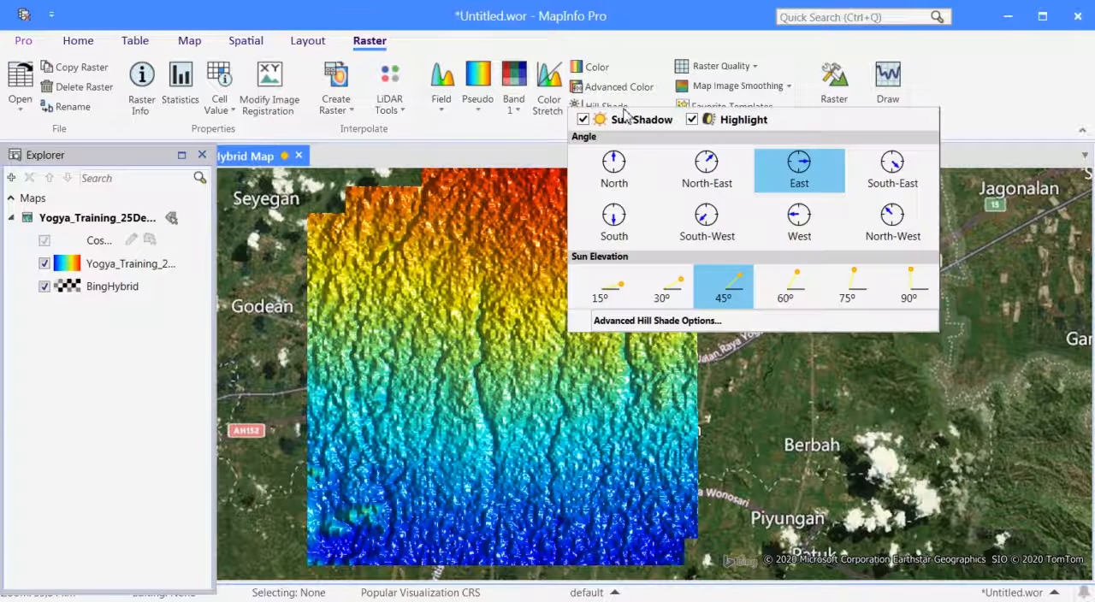
pyautogui.click(799, 219)
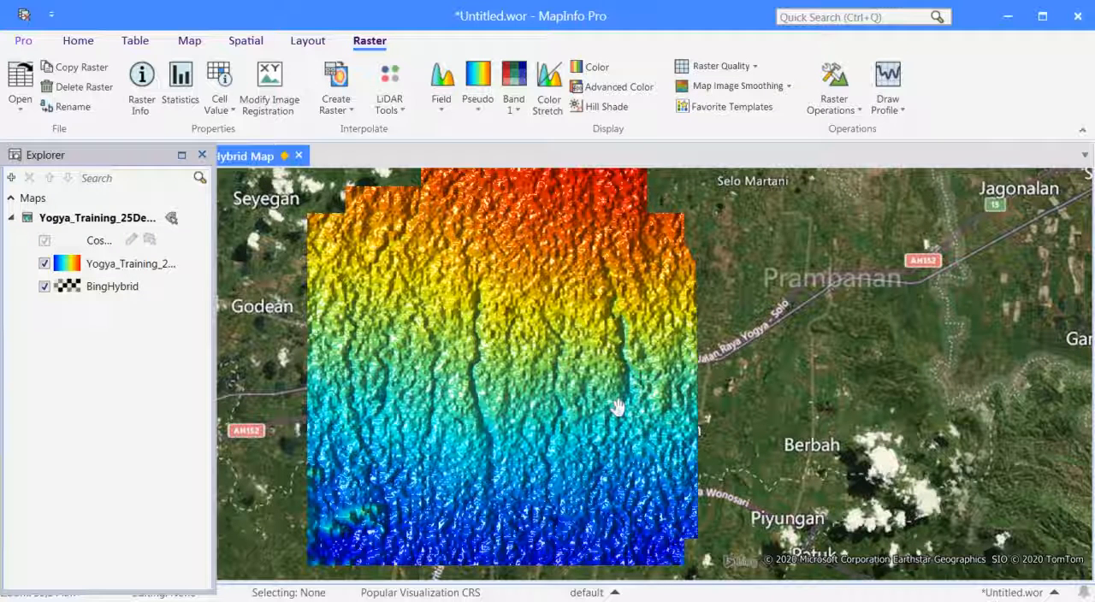
pyautogui.click(605, 108)
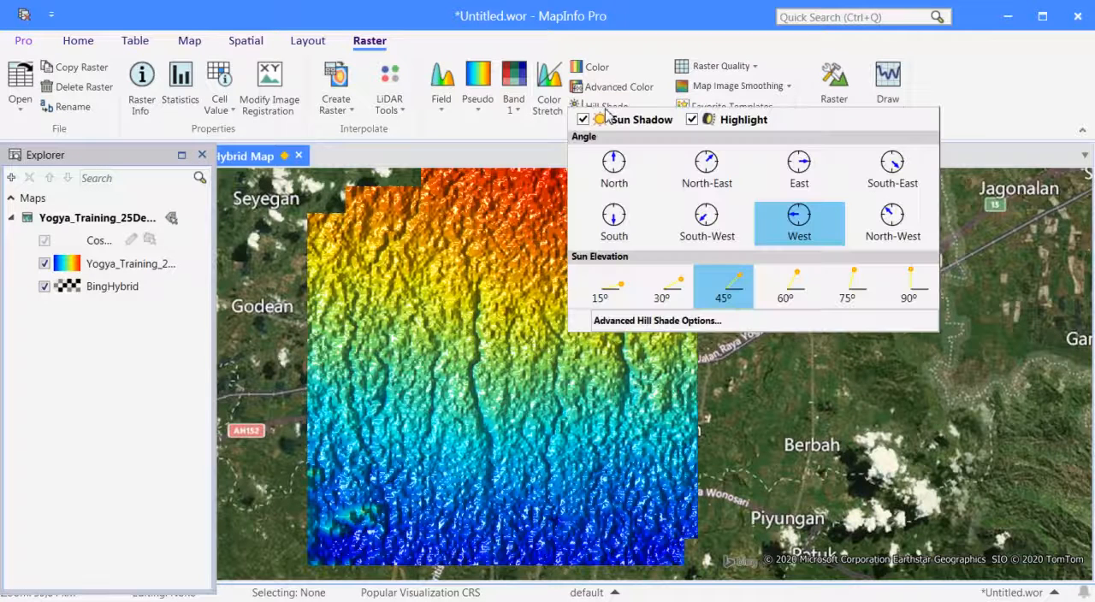
pyautogui.click(621, 295)
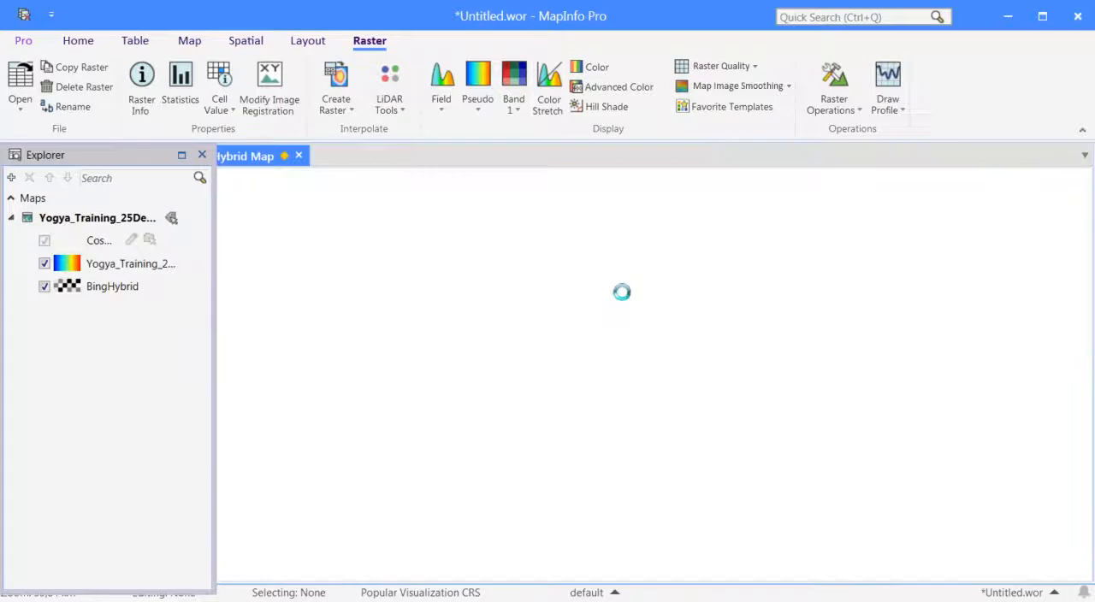
pyautogui.click(607, 106)
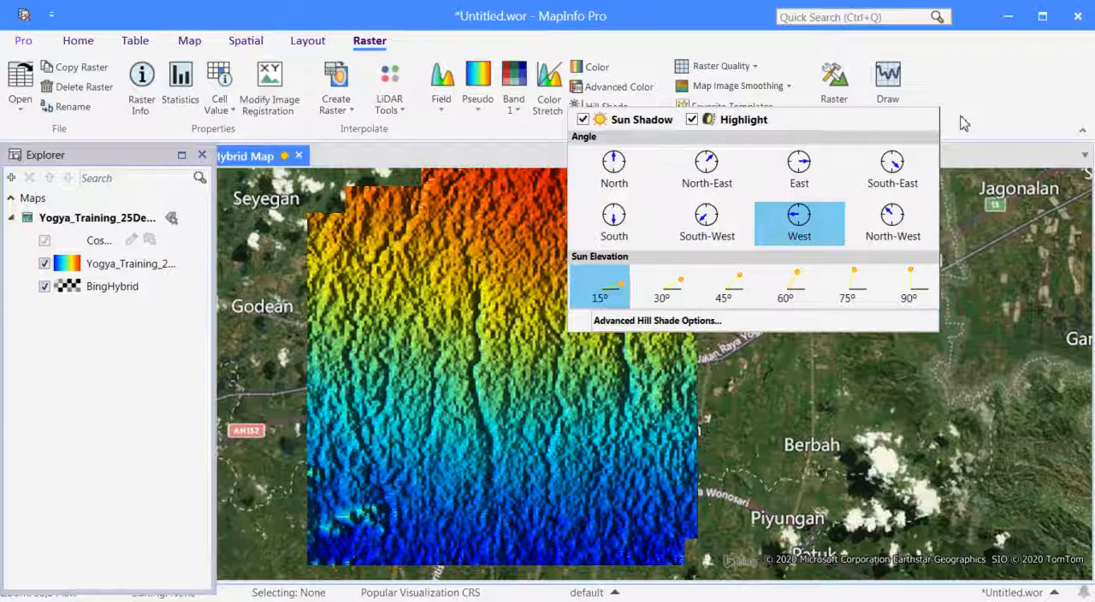
pyautogui.click(961, 127)
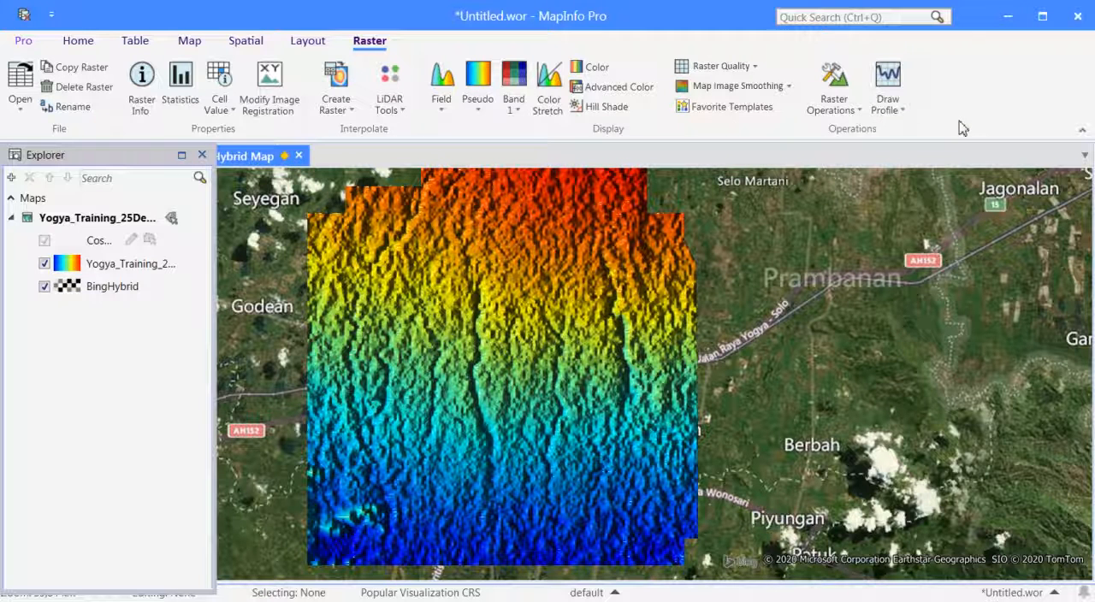
# Look through the Raster Quality methods and raster operations, examine the Convert tool's settings, and close it without processing.
pyautogui.click(754, 74)
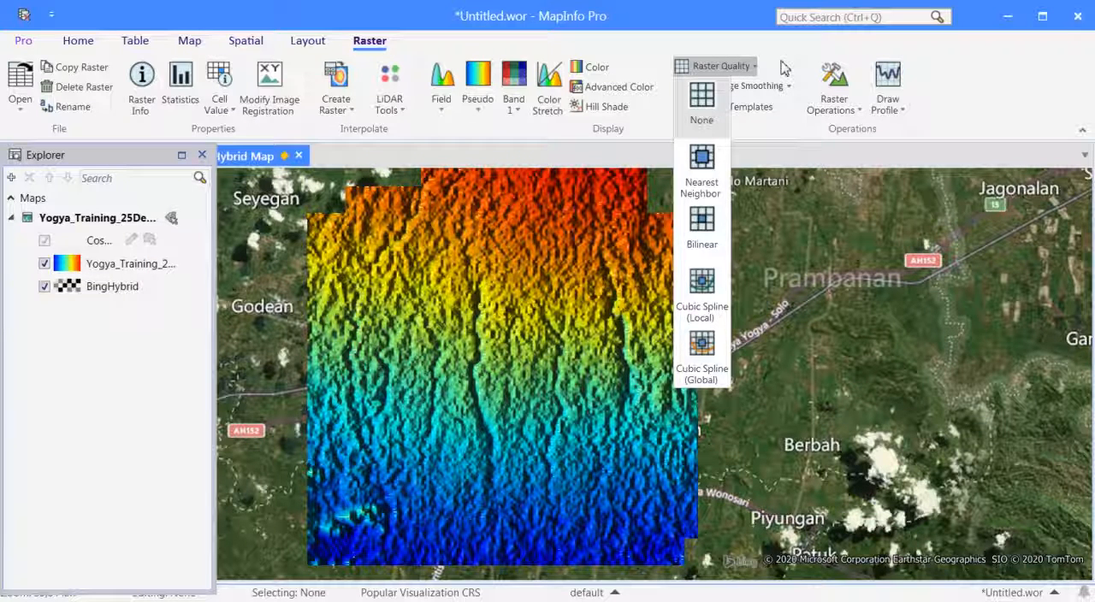
pyautogui.click(783, 67)
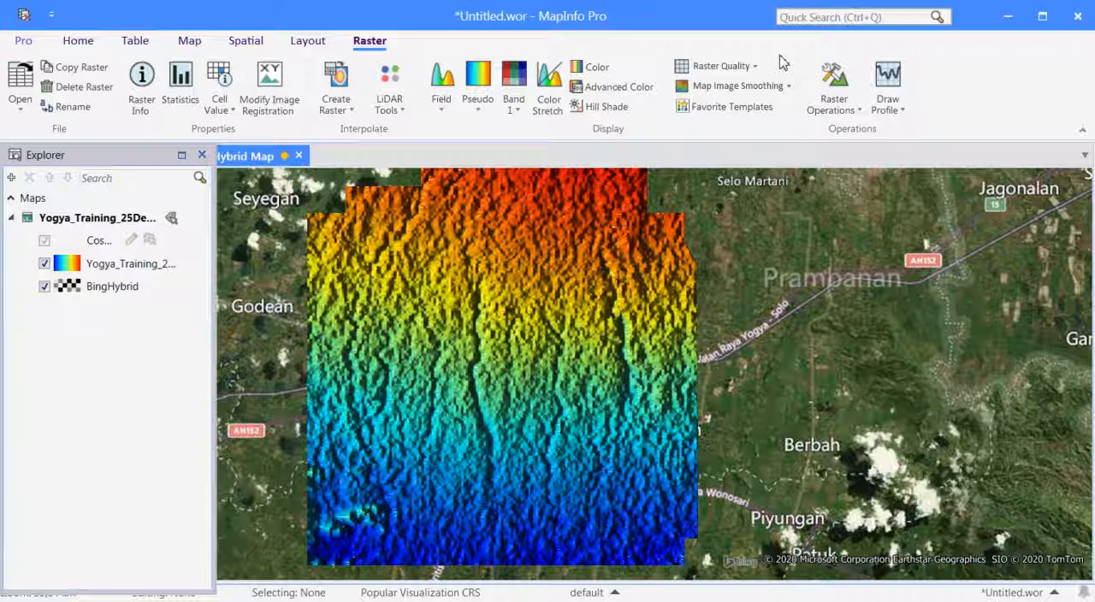
pyautogui.click(860, 117)
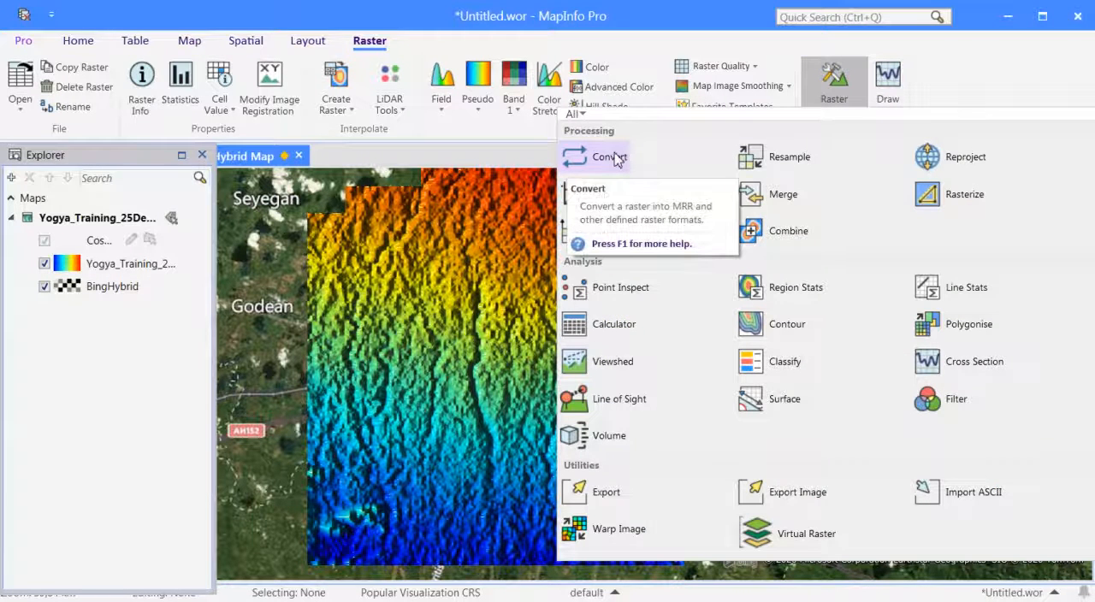
pyautogui.click(614, 159)
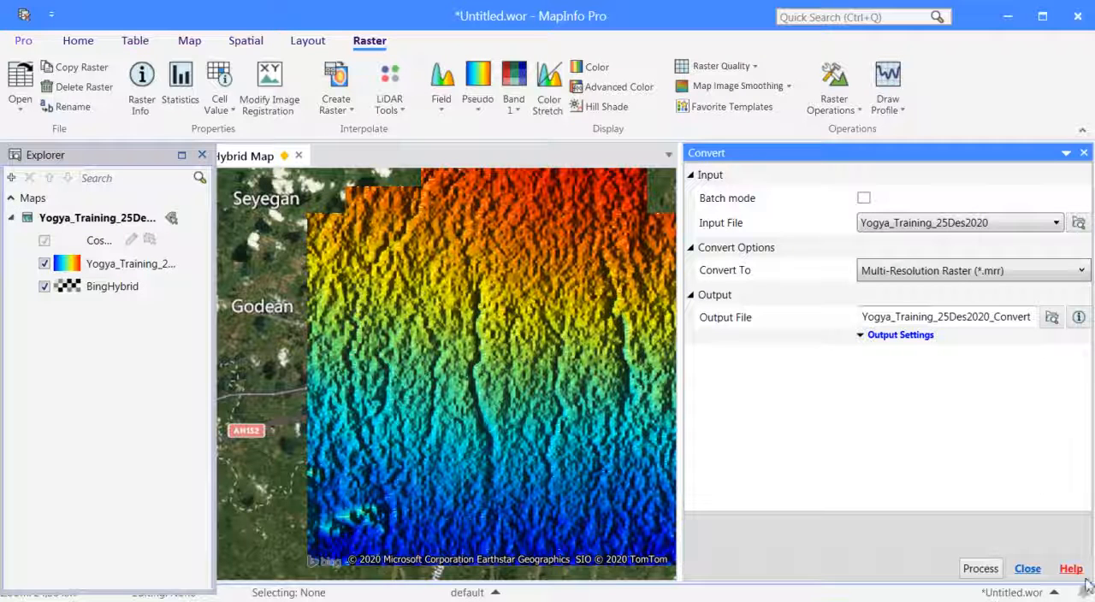
pyautogui.click(1026, 568)
# Clip the elevation raster with Retain Inside, using the Kotak table as the clipping polygon, and narrow the task list to uncover the map.
pyautogui.click(850, 116)
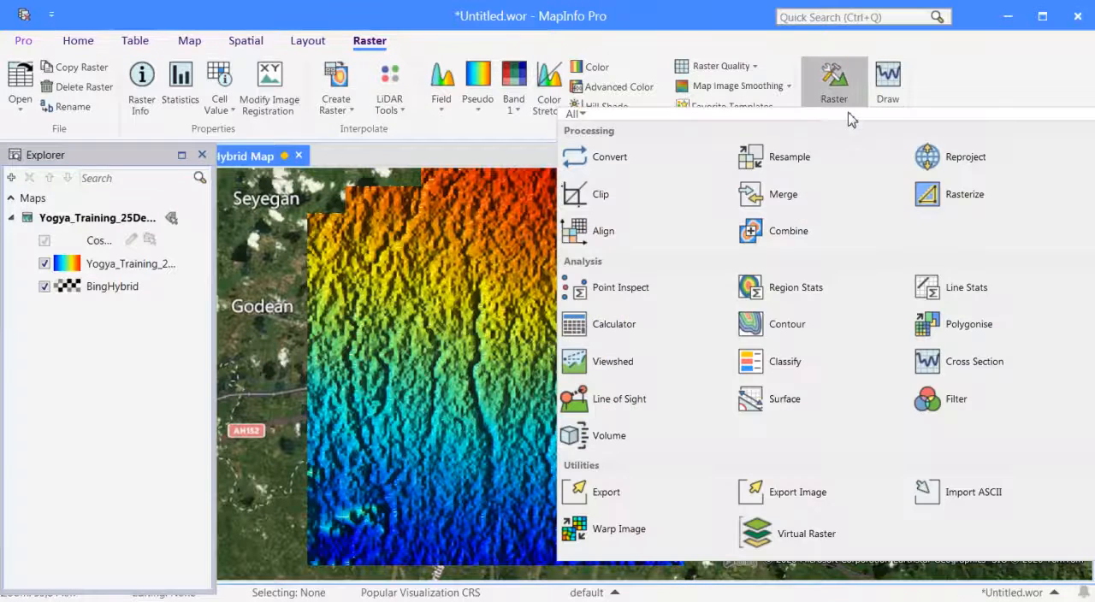
pyautogui.click(598, 196)
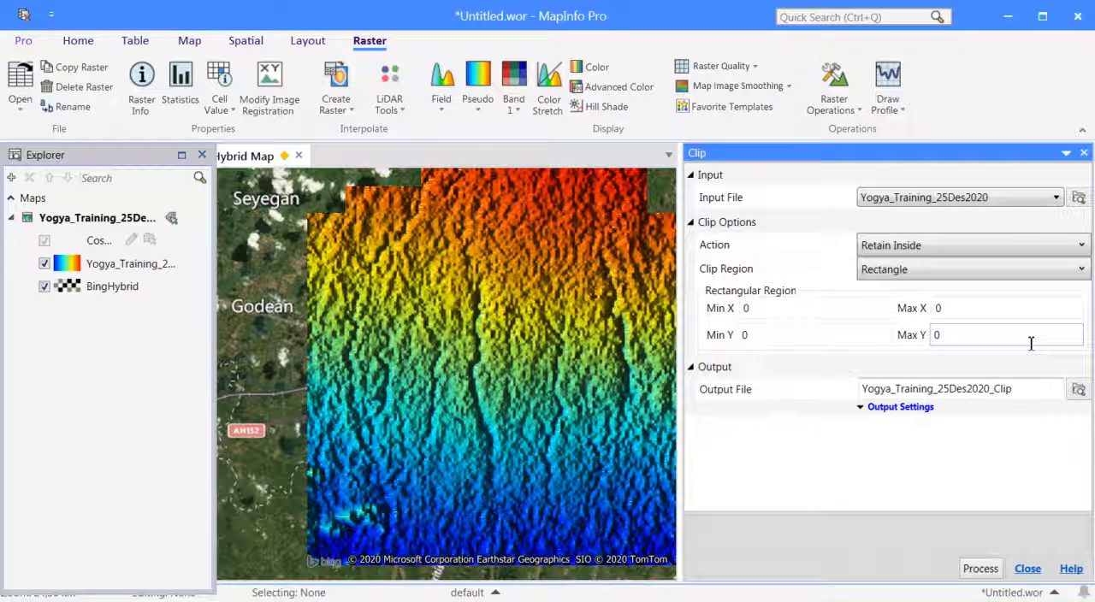
pyautogui.click(1081, 269)
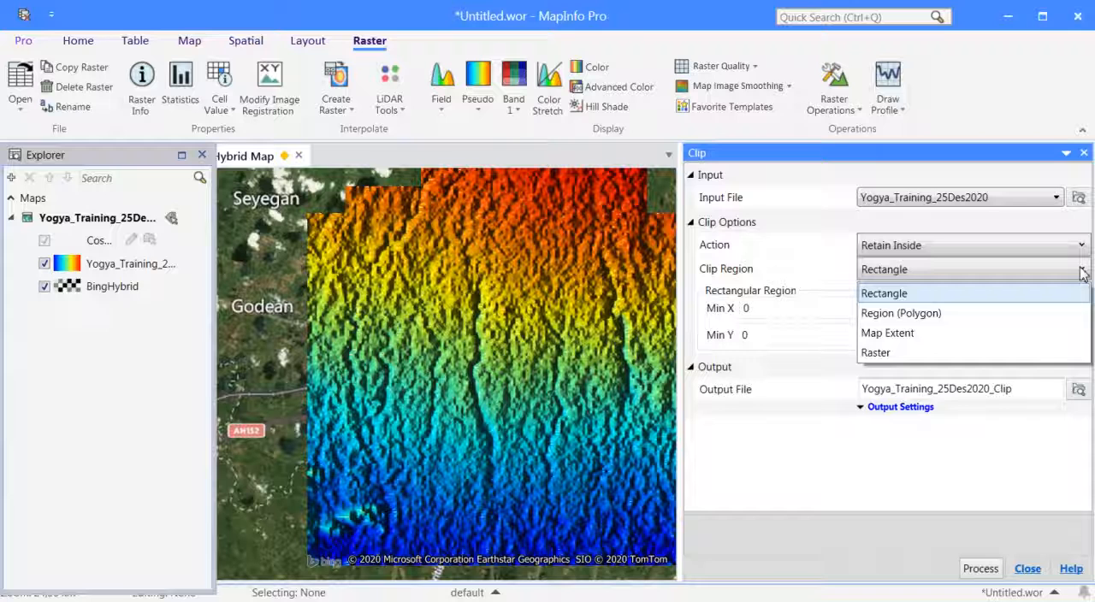
pyautogui.click(945, 313)
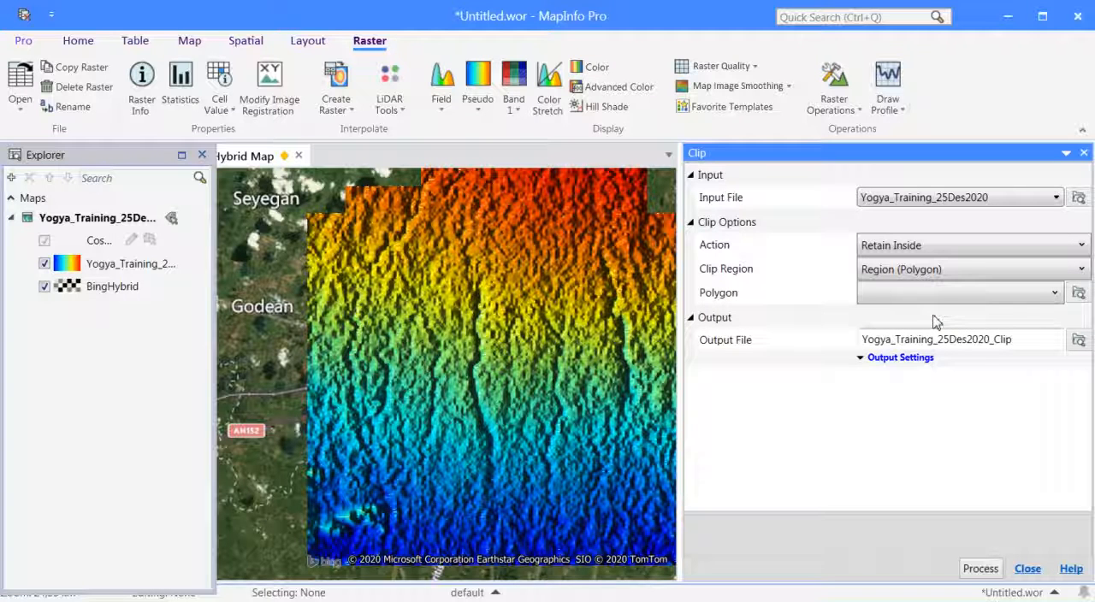
pyautogui.click(1078, 293)
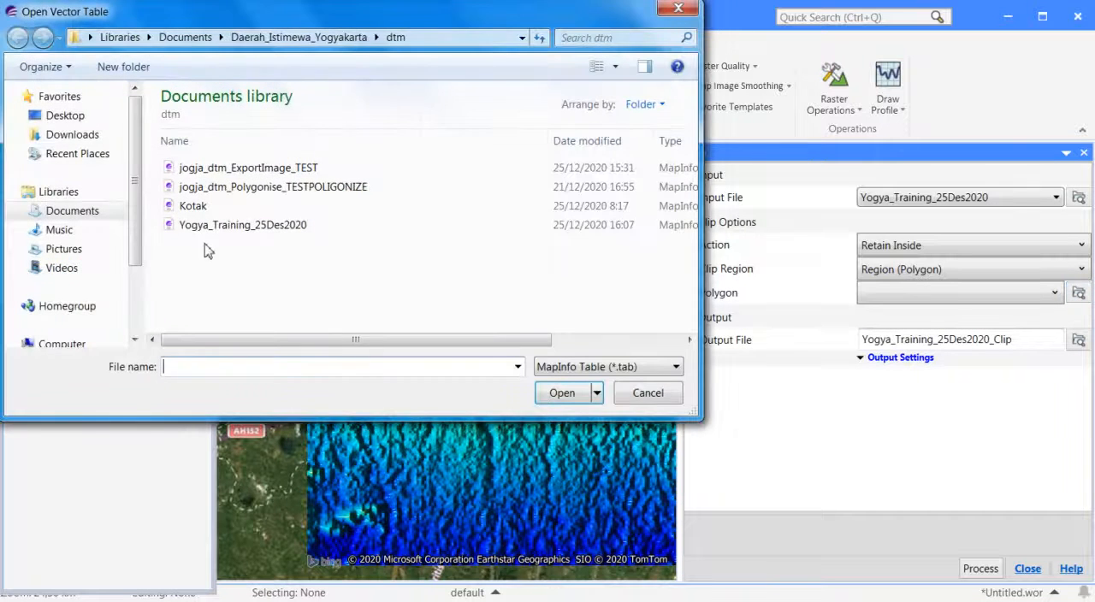
pyautogui.click(192, 206)
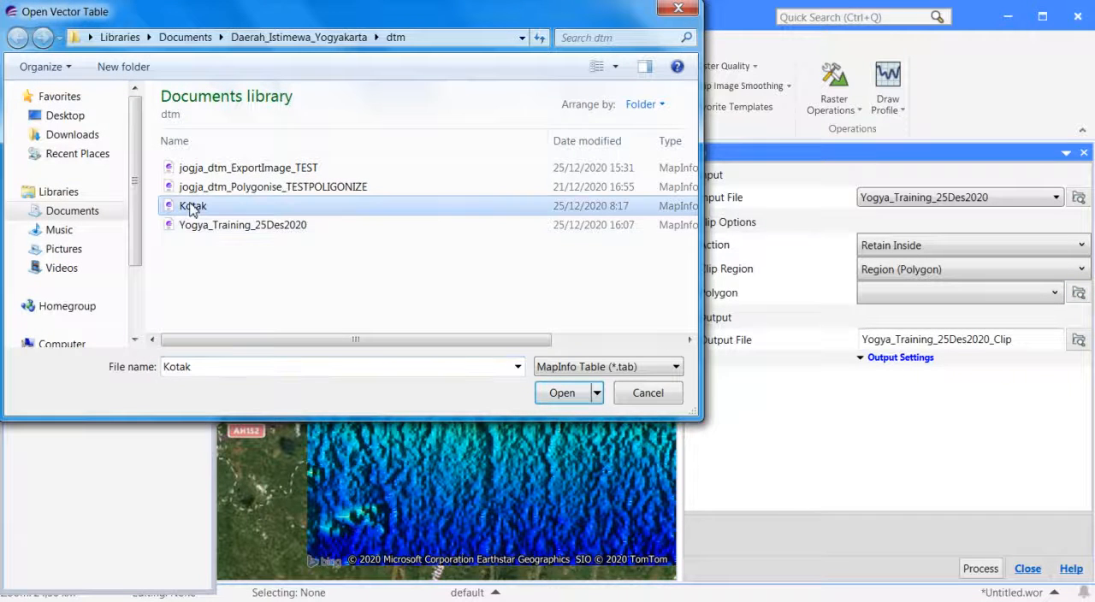
pyautogui.click(557, 393)
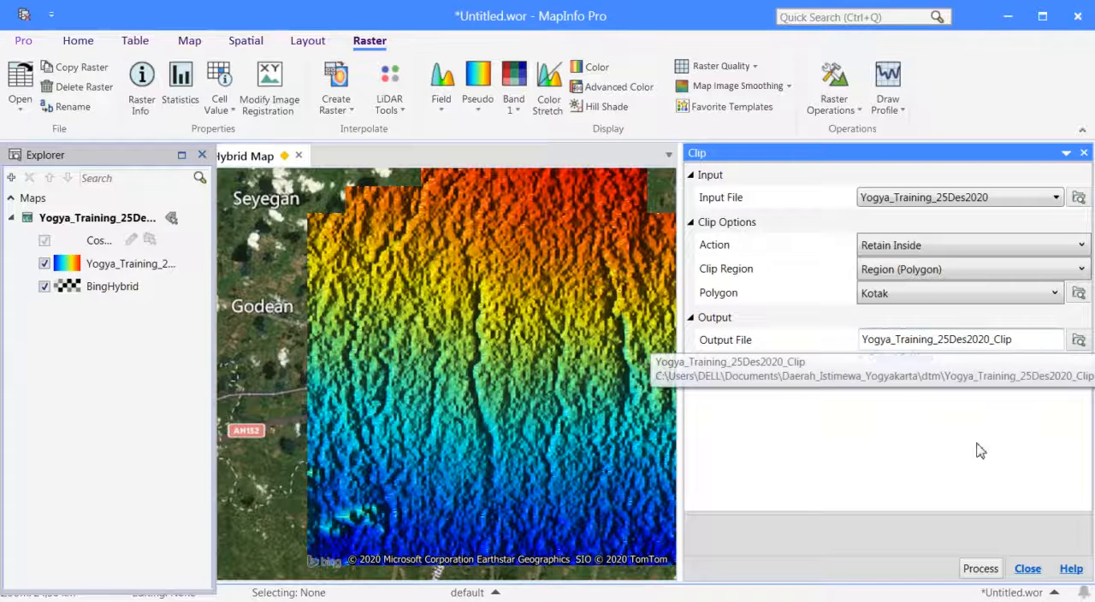
pyautogui.click(981, 570)
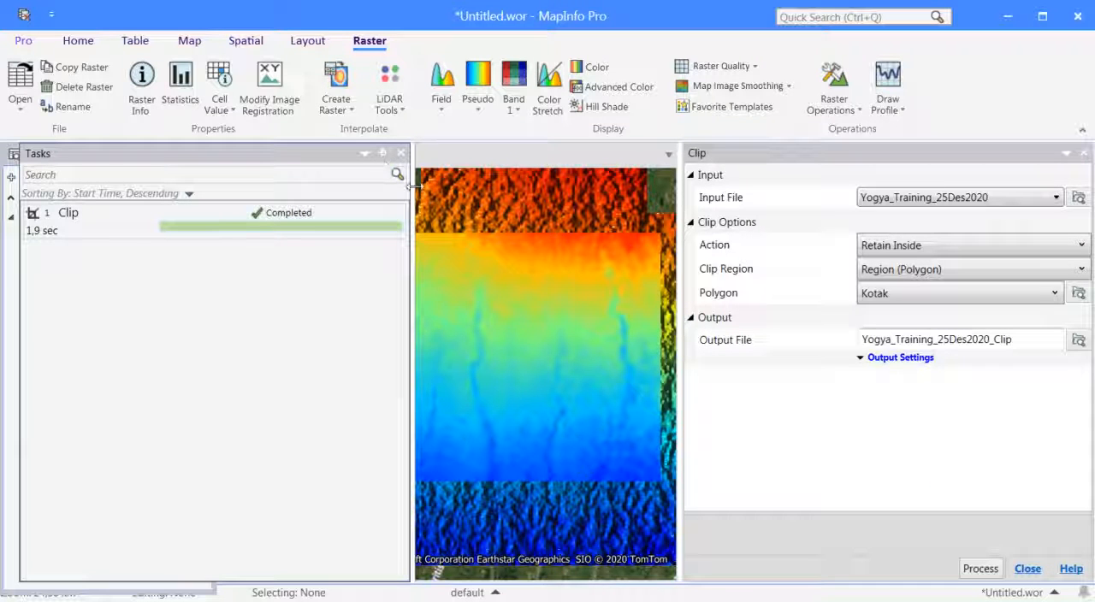
pyautogui.moveTo(413, 185); pyautogui.dragTo(263, 214)
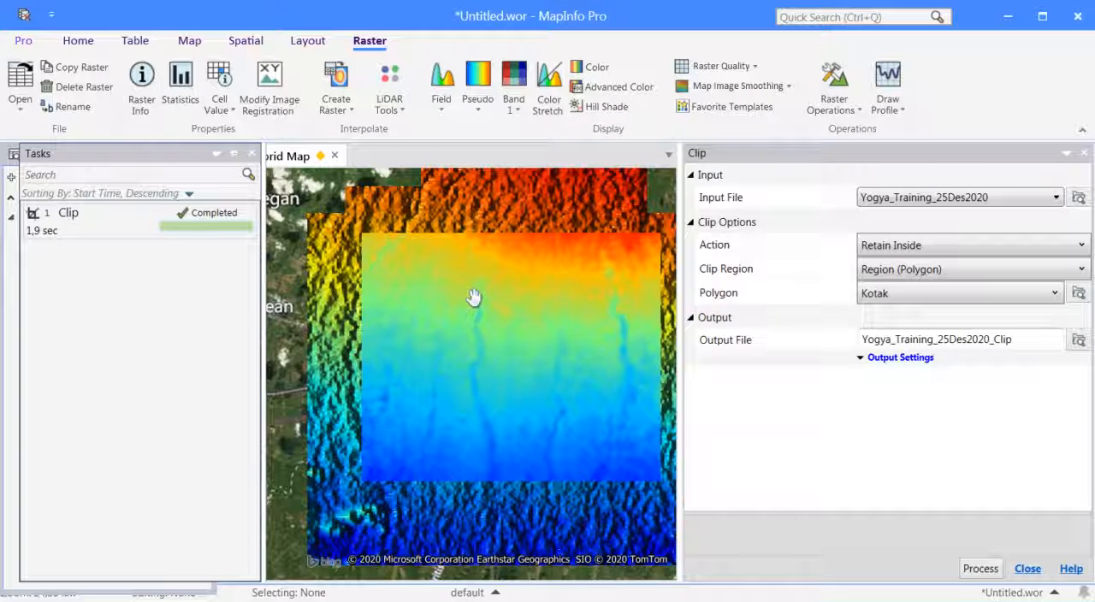
# Generate Region contours from the Yogya_Training_25Des2020 raster using fixed intervals, with colors matched to the input.
pyautogui.click(859, 112)
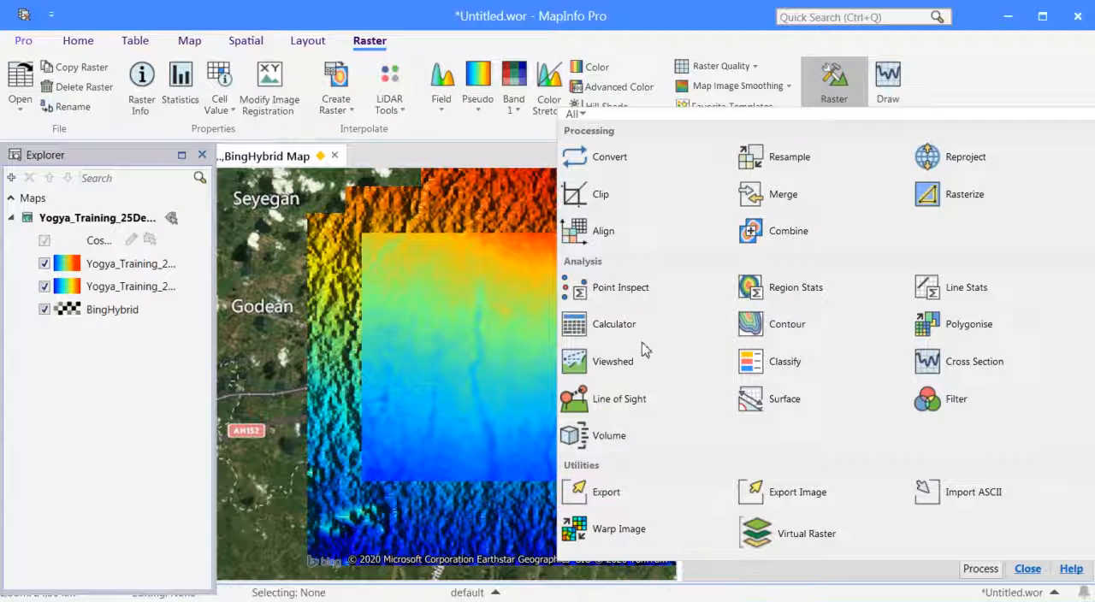
pyautogui.click(796, 330)
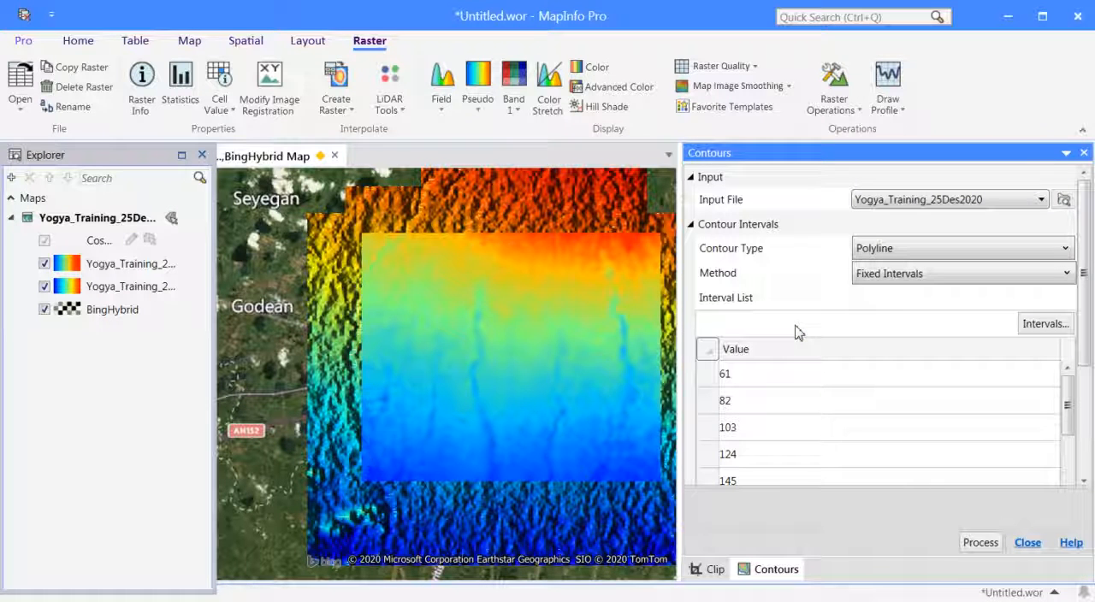
pyautogui.click(1031, 257)
pyautogui.click(890, 291)
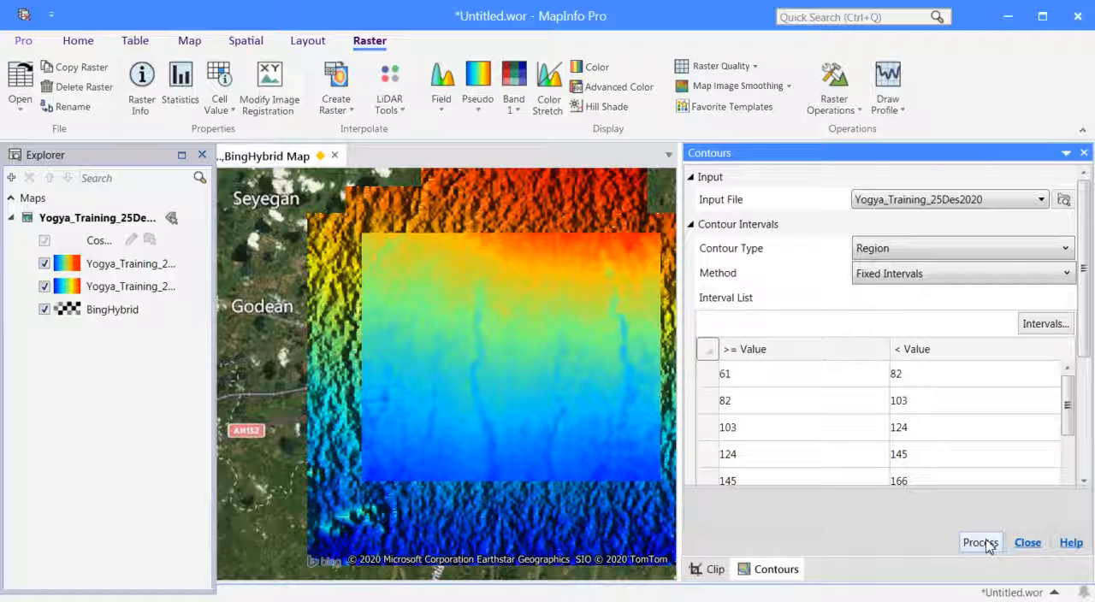
pyautogui.moveTo(1069, 390); pyautogui.dragTo(1076, 505)
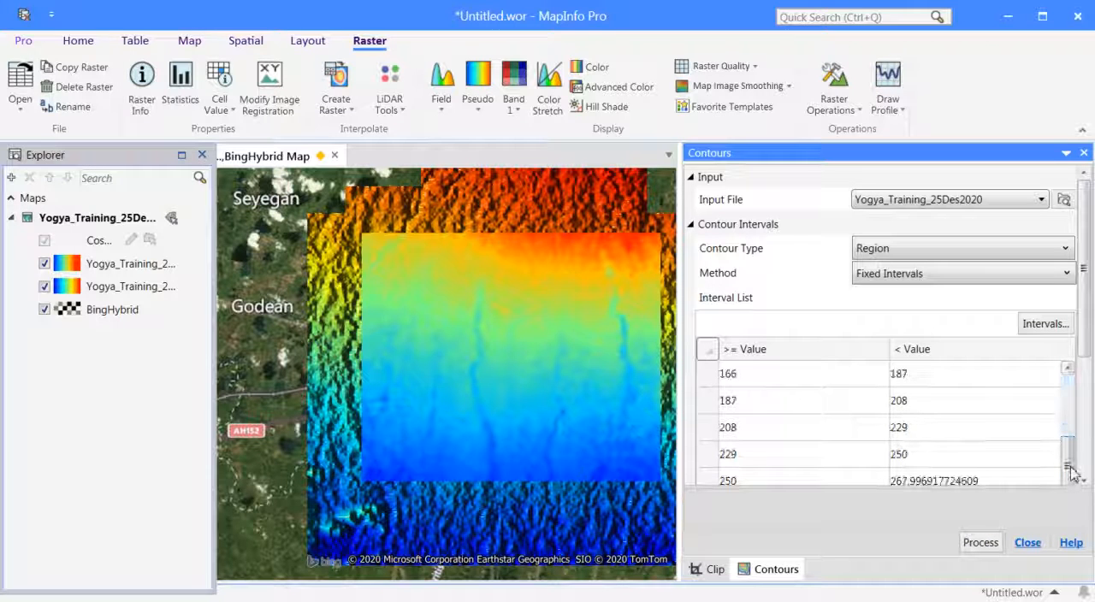
pyautogui.scroll(-5, 984, 445)
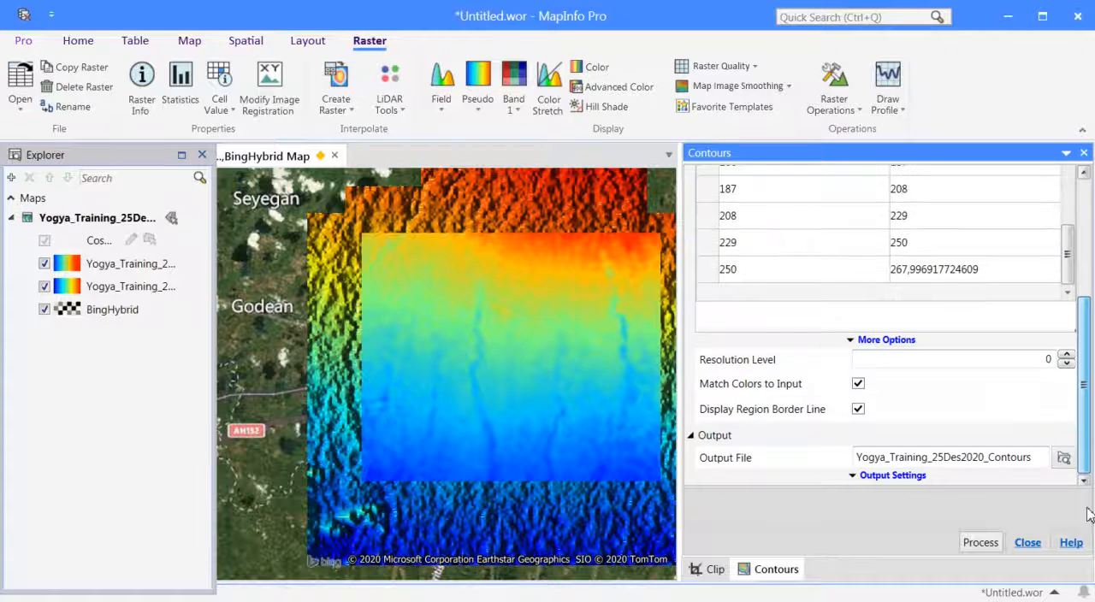
pyautogui.click(980, 544)
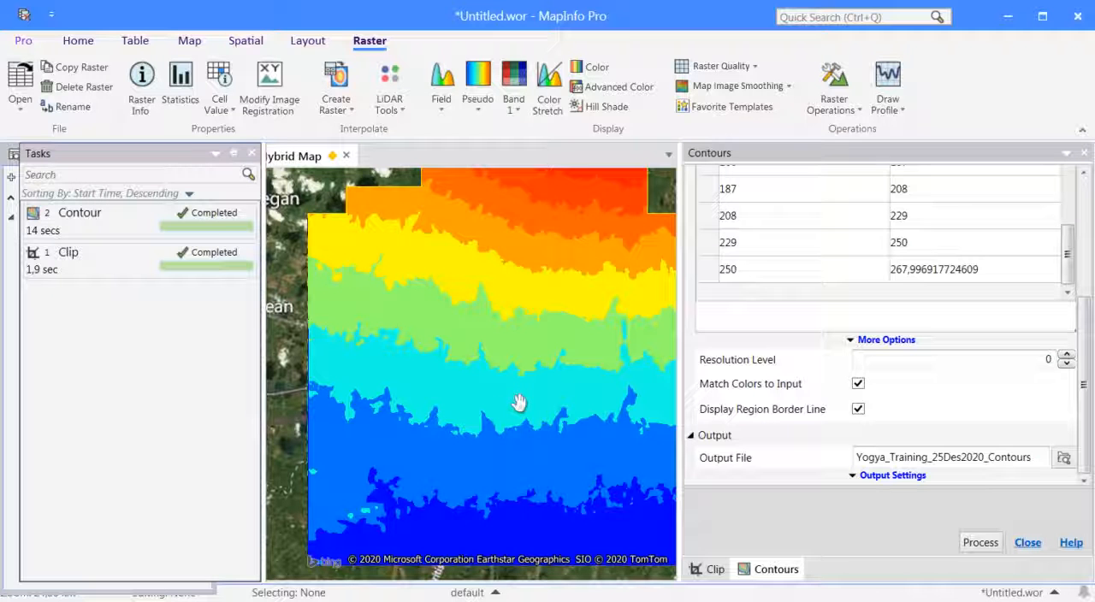
# Polygonise the Yogya_Training_25Des2020_Clip raster using the Same Value Cells method, with matched colors and region border lines.
pyautogui.click(860, 114)
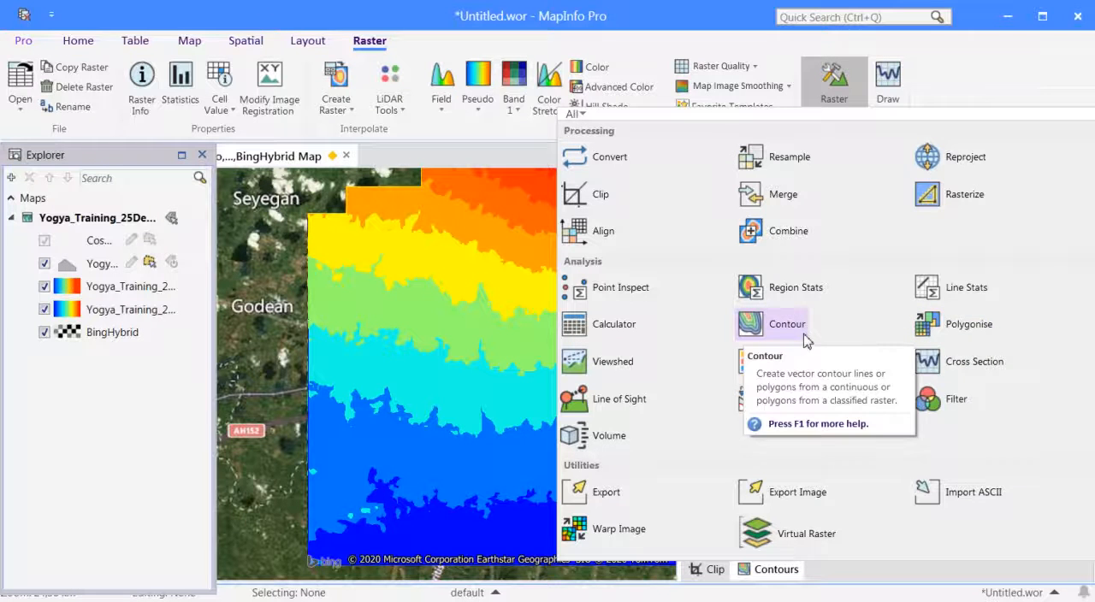
pyautogui.click(969, 327)
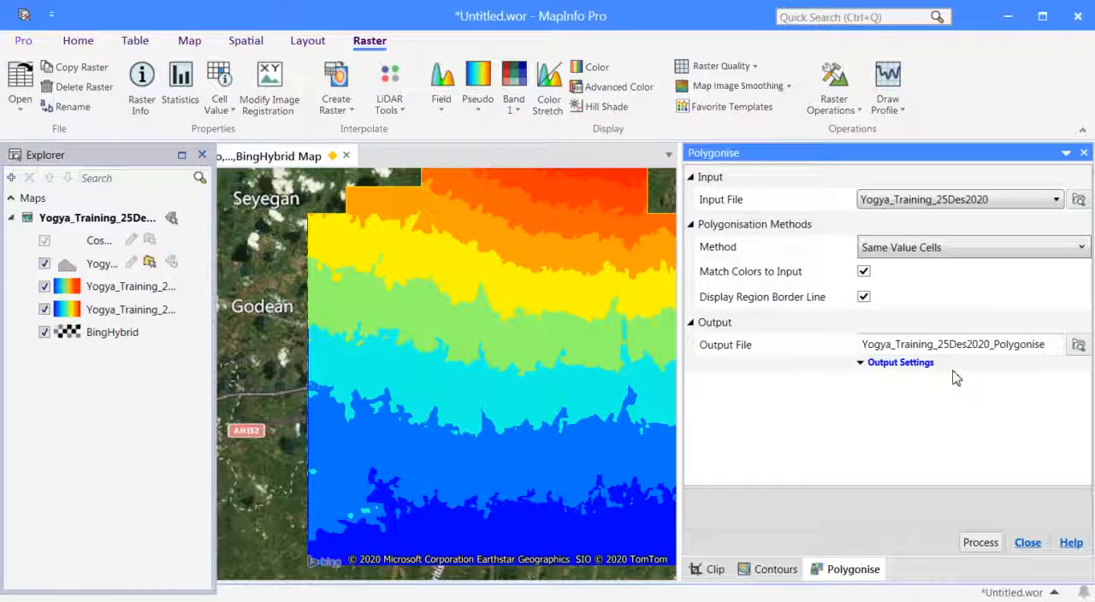
pyautogui.click(1055, 200)
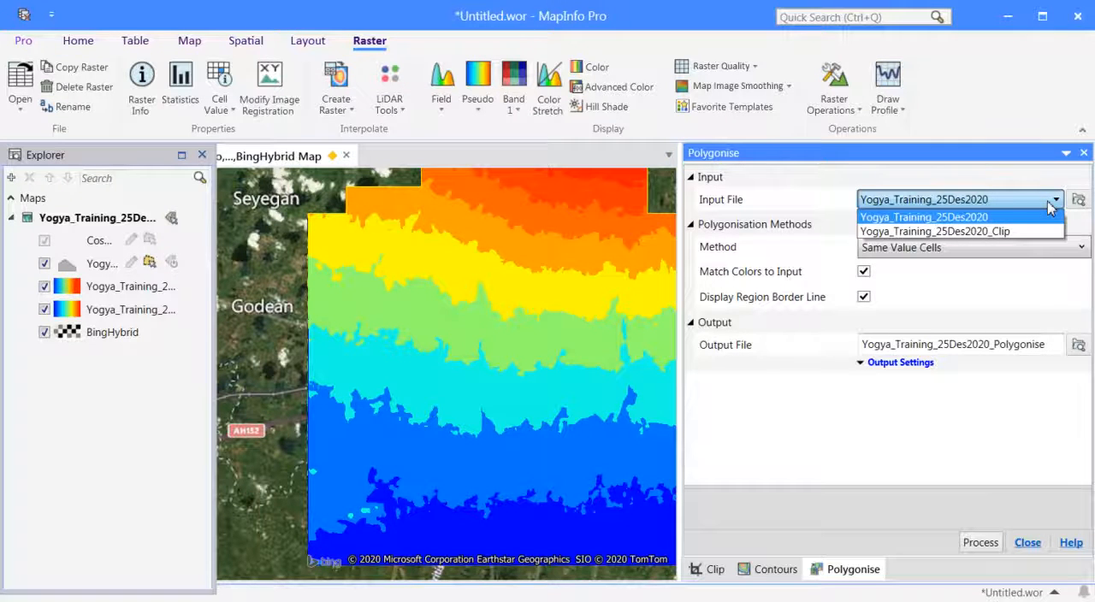
pyautogui.click(1010, 231)
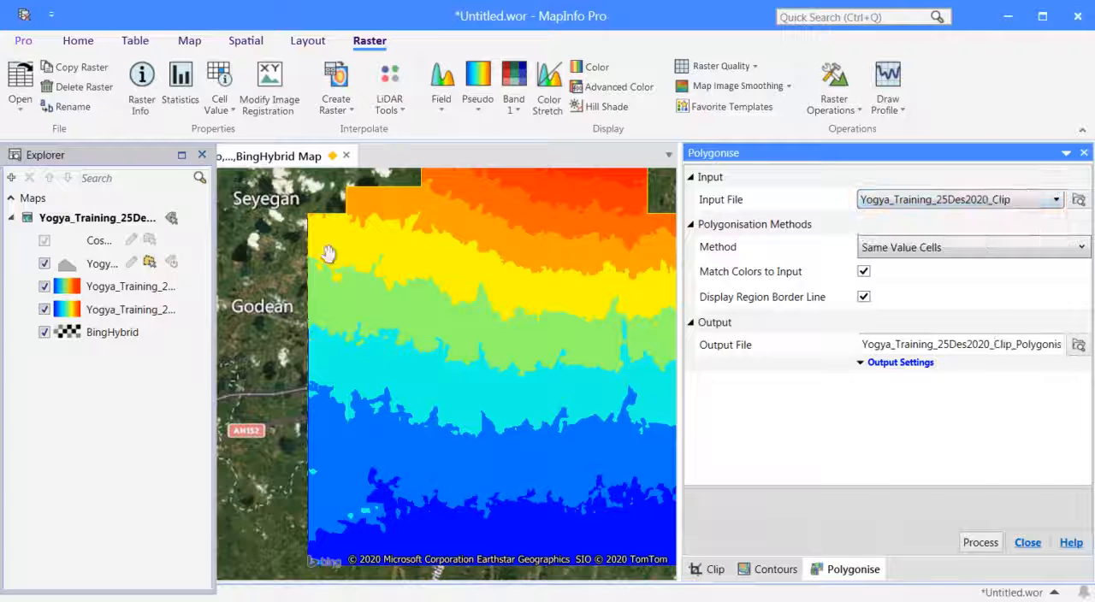
pyautogui.click(979, 541)
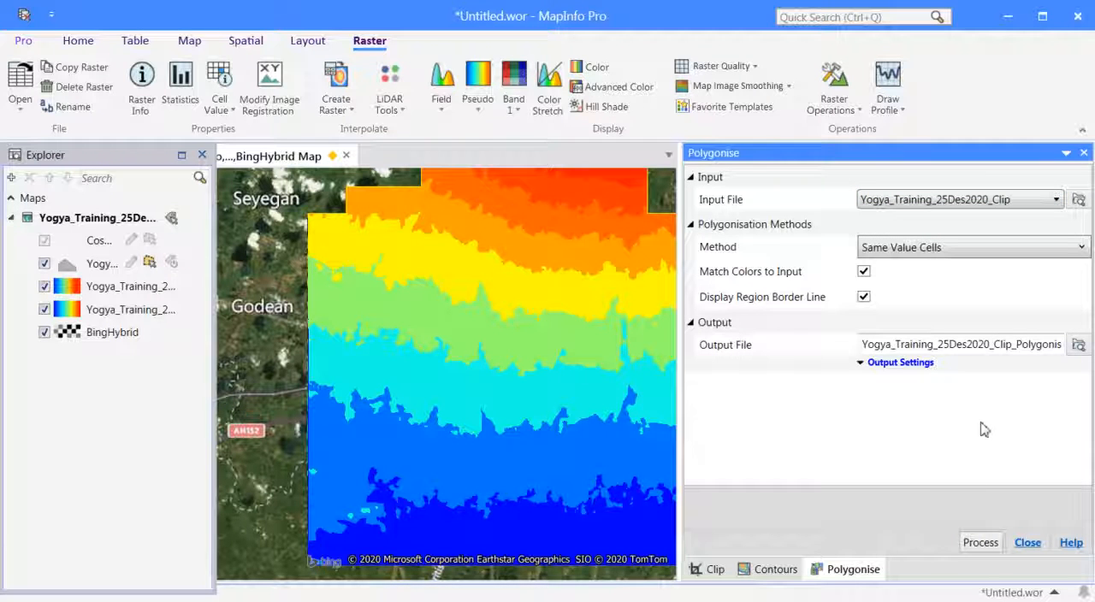
pyautogui.click(979, 544)
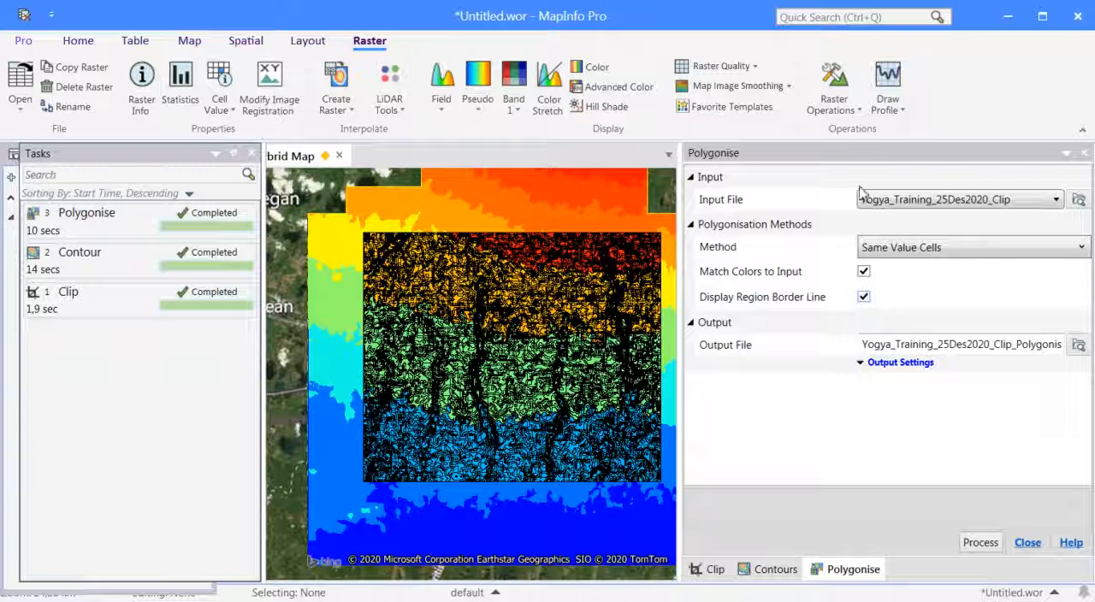
# Hide the original elevation raster, the contour layer and the polygonised layer, leaving only the clipped raster over BingHybrid.
pyautogui.click(862, 114)
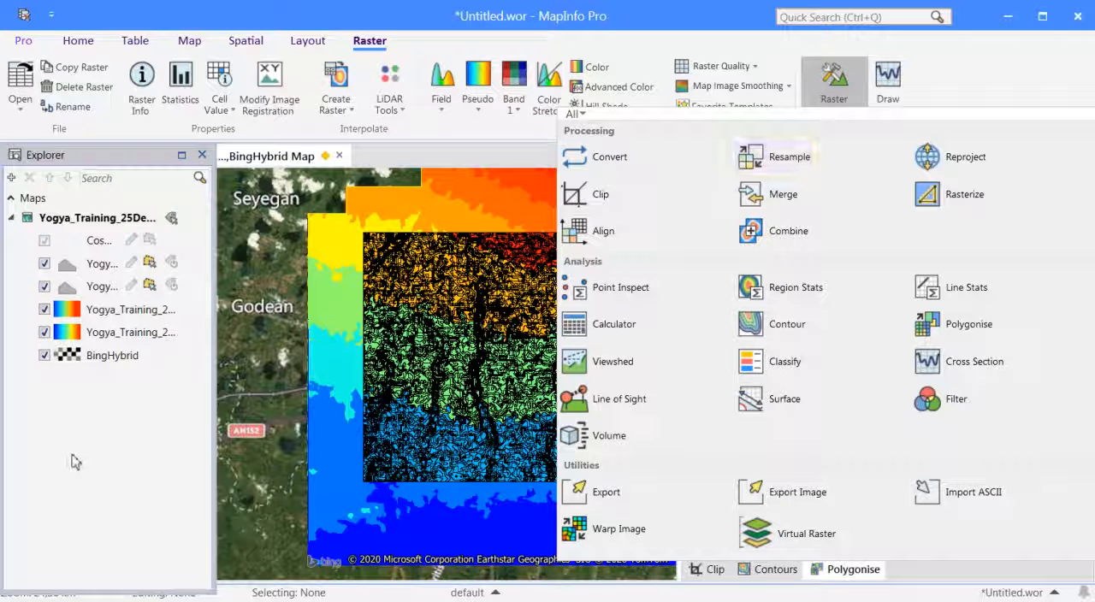
pyautogui.click(43, 336)
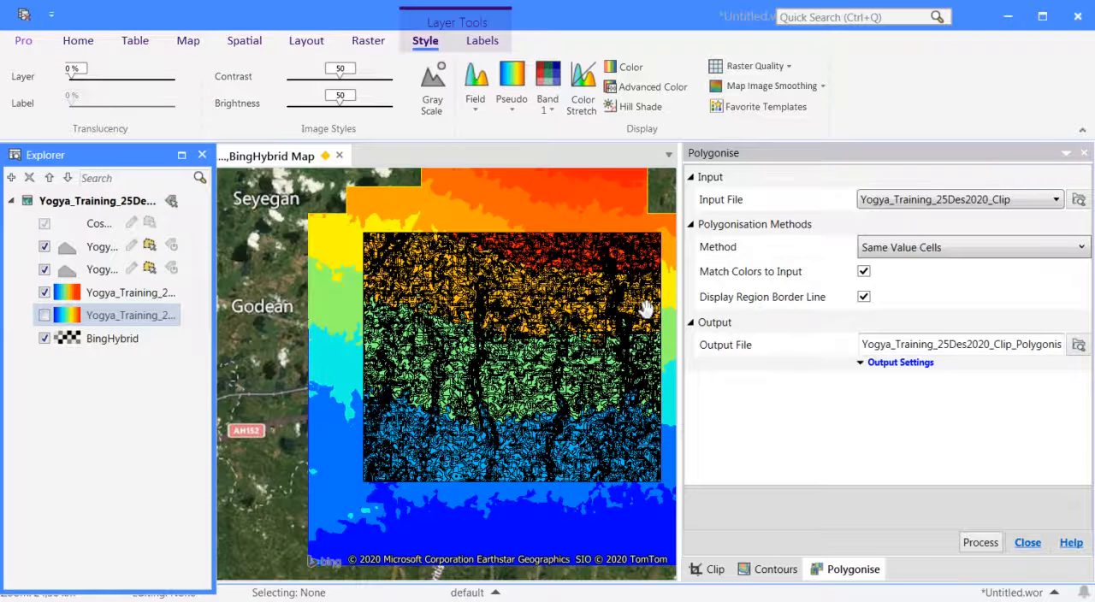
pyautogui.click(44, 315)
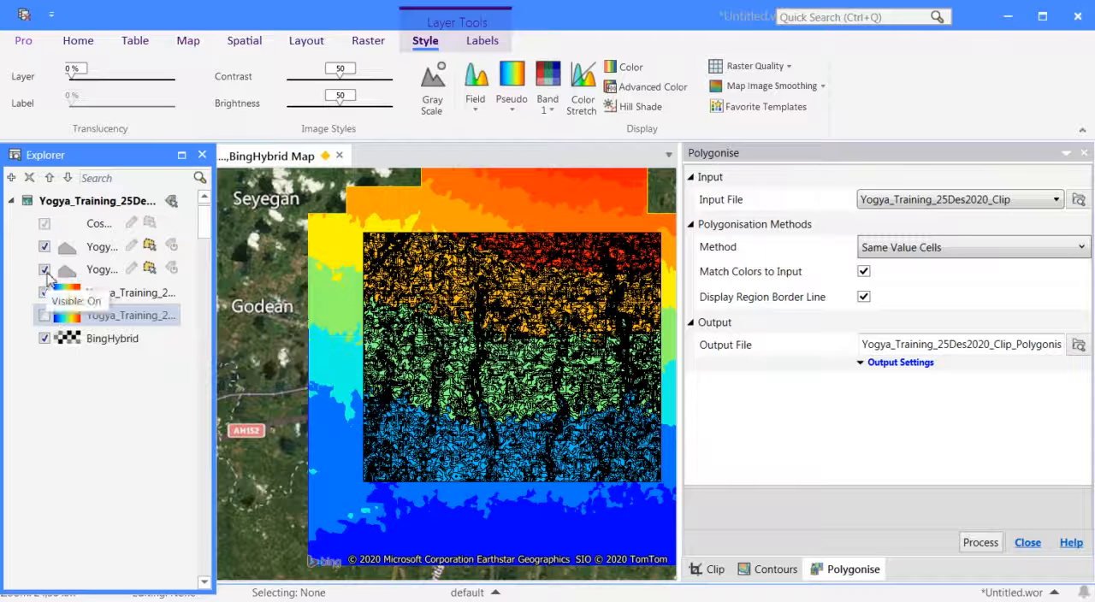
pyautogui.click(46, 270)
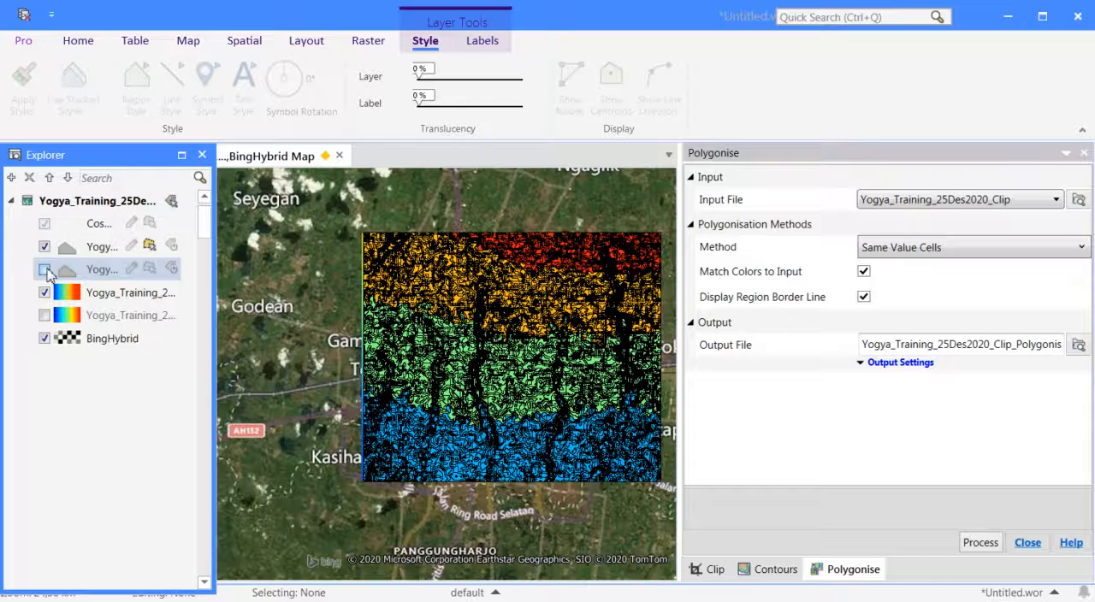
pyautogui.click(45, 246)
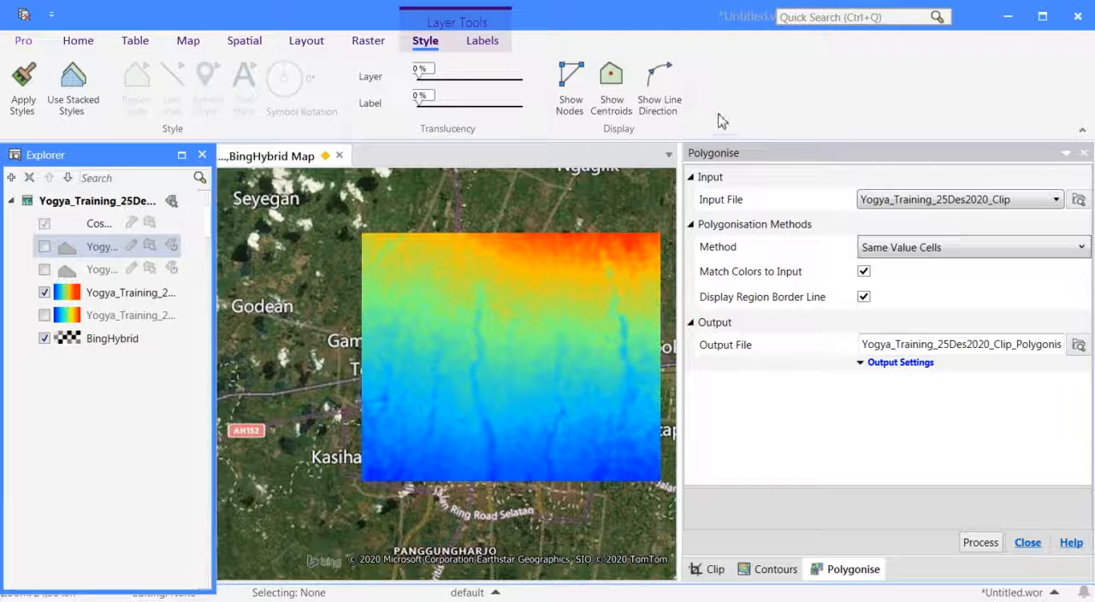
# Open the Cross Section raster operation in a floating window and look over its pointer and zoom tools and the Contours settings.
pyautogui.click(373, 41)
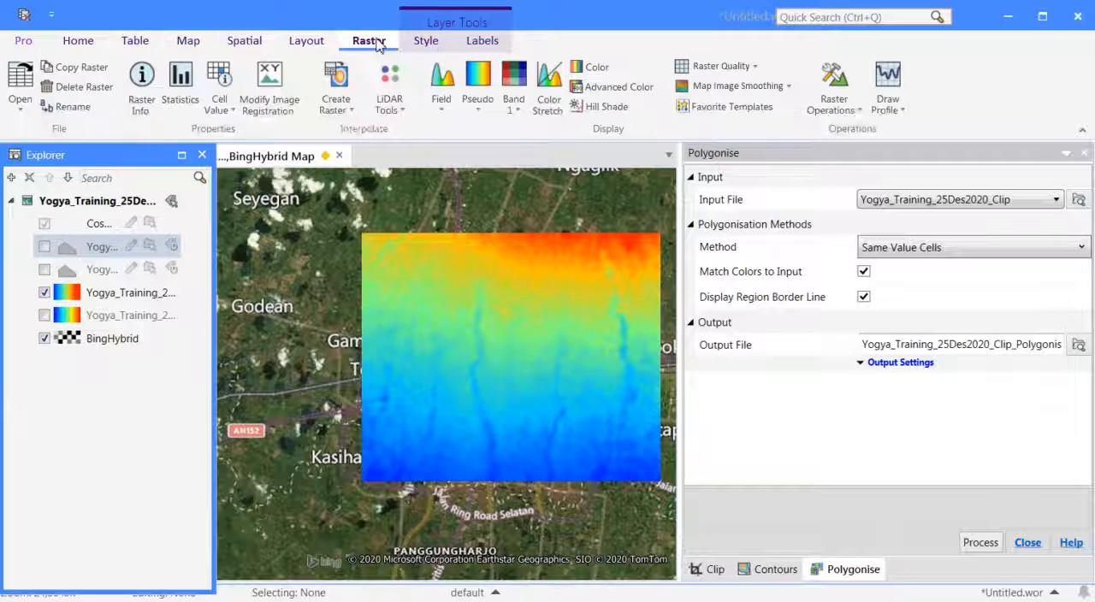
pyautogui.click(851, 117)
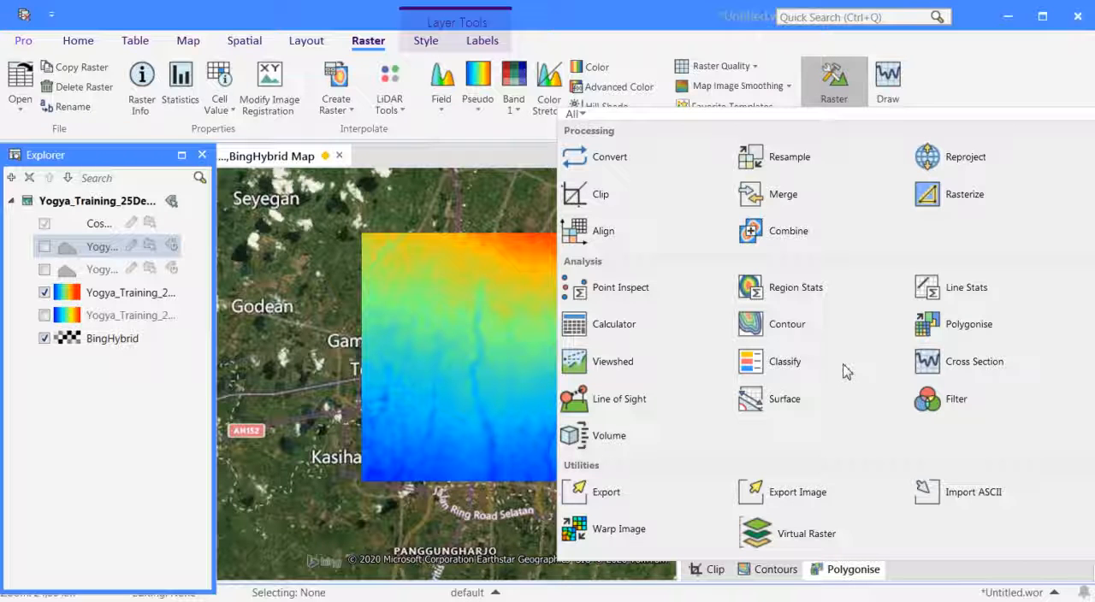
pyautogui.click(972, 364)
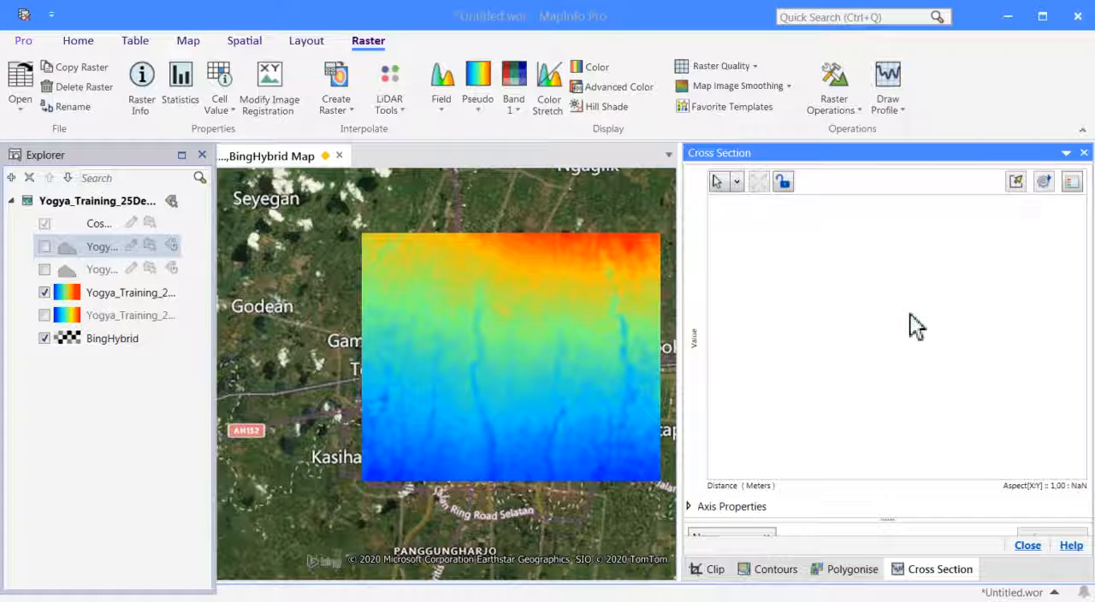
pyautogui.doubleClick(963, 157)
pyautogui.moveTo(924, 128); pyautogui.dragTo(950, 137)
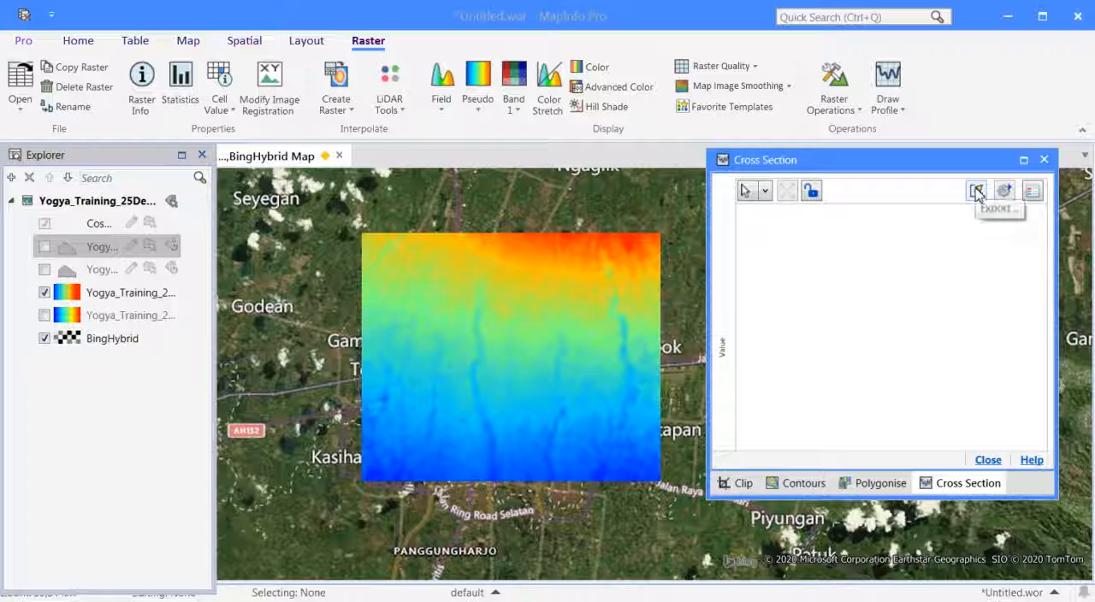
pyautogui.click(766, 192)
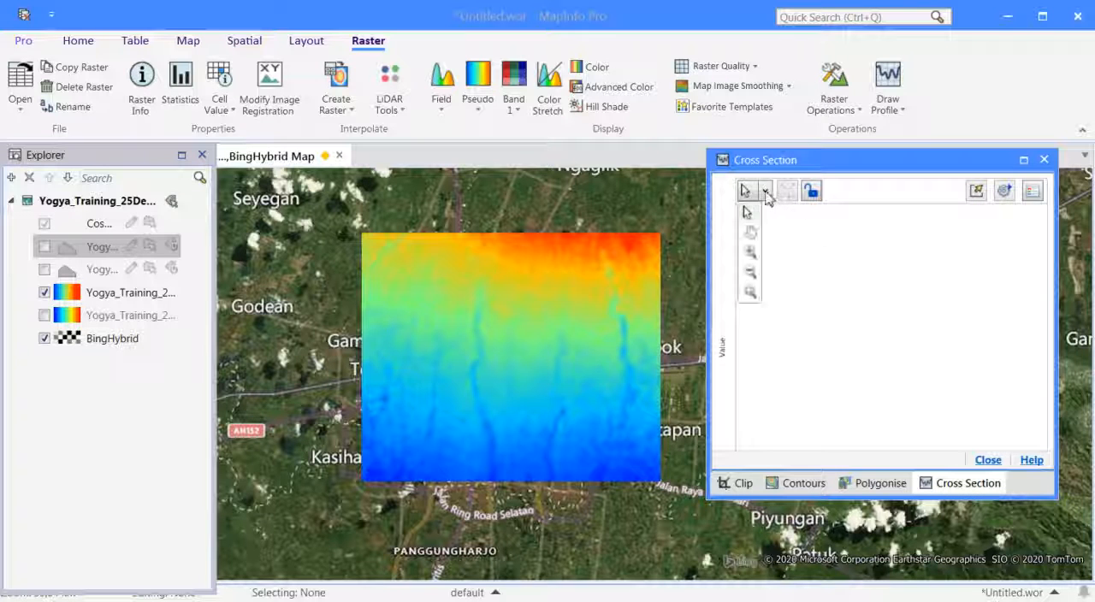
pyautogui.click(766, 192)
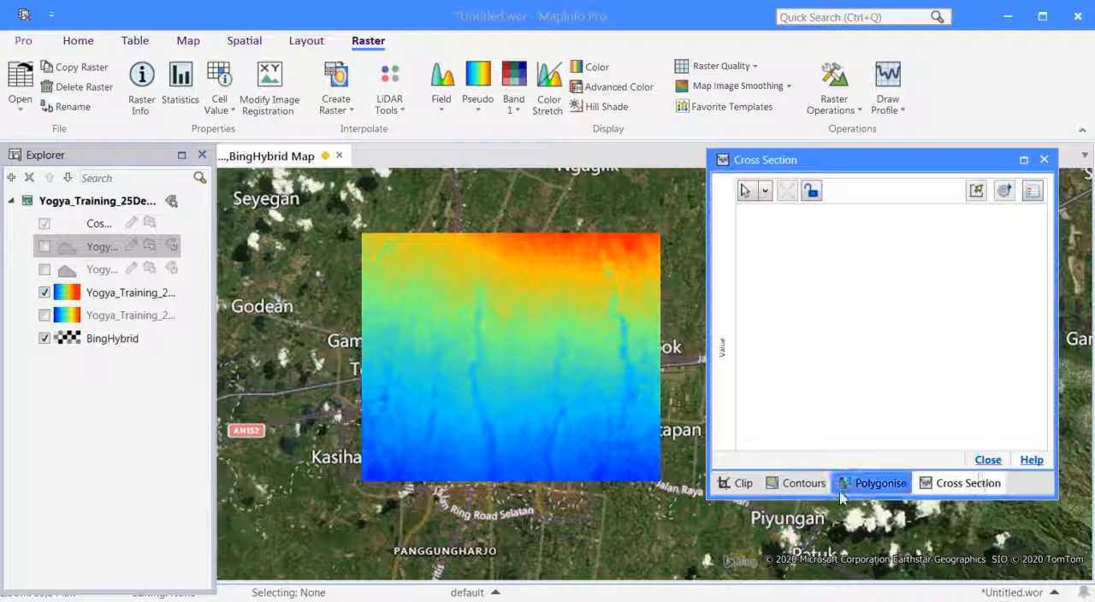
pyautogui.click(801, 486)
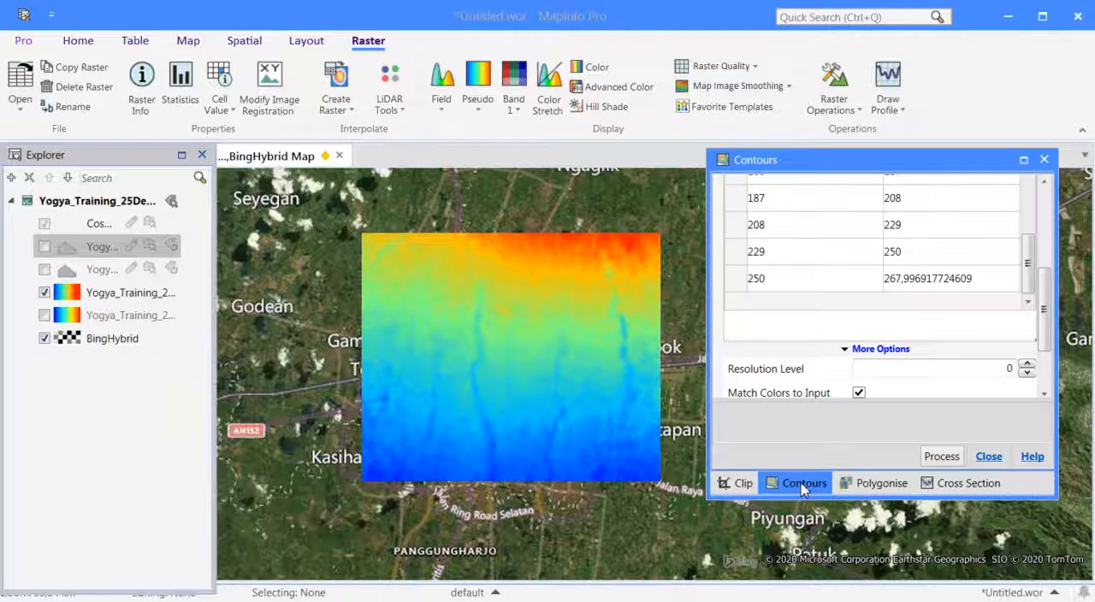
pyautogui.click(966, 483)
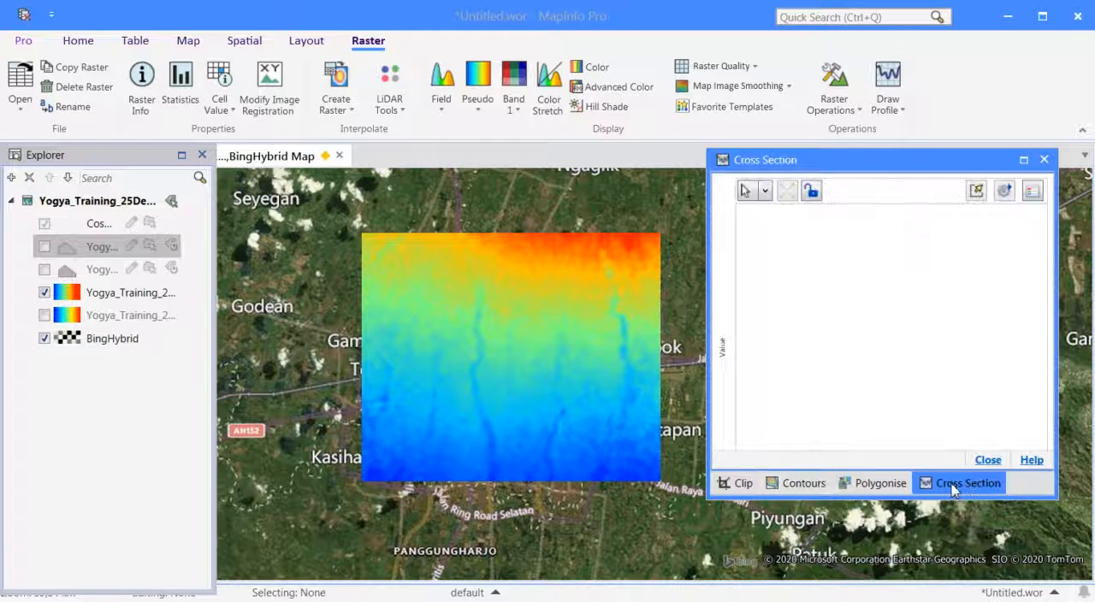
# Hide the clipped raster, show the original elevation raster instead, and close the Cross Section, Polygonise, Contours and Clip tools.
pyautogui.click(45, 293)
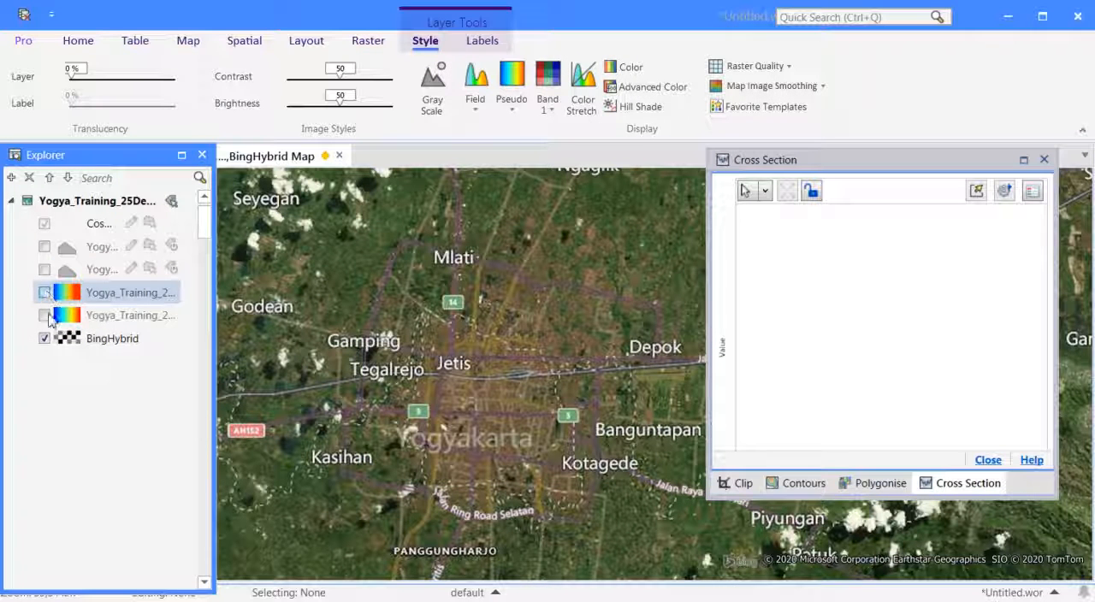
pyautogui.click(44, 314)
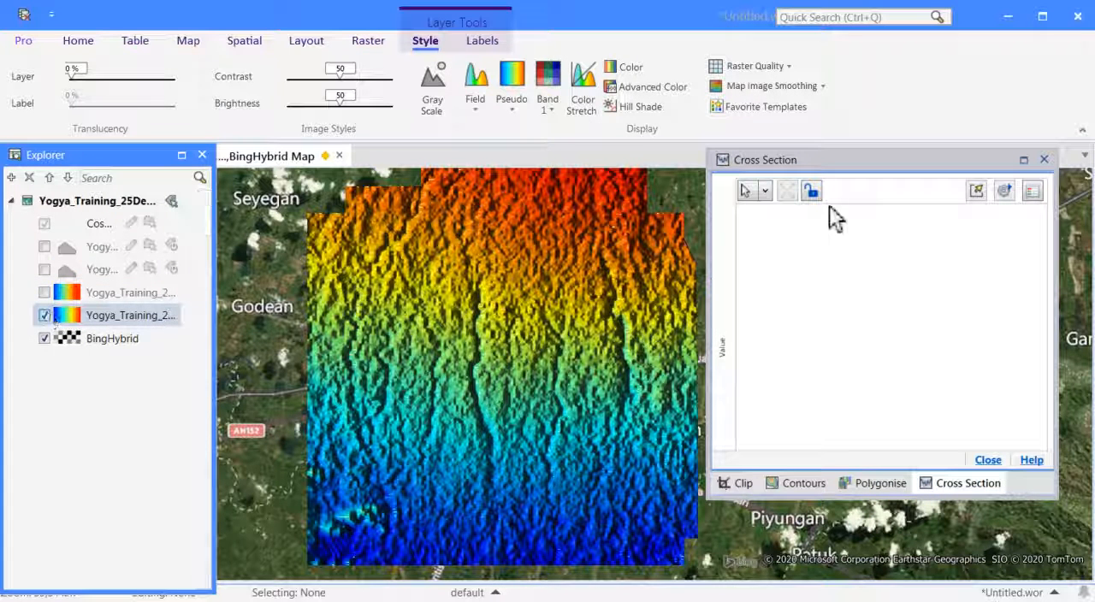
pyautogui.click(988, 459)
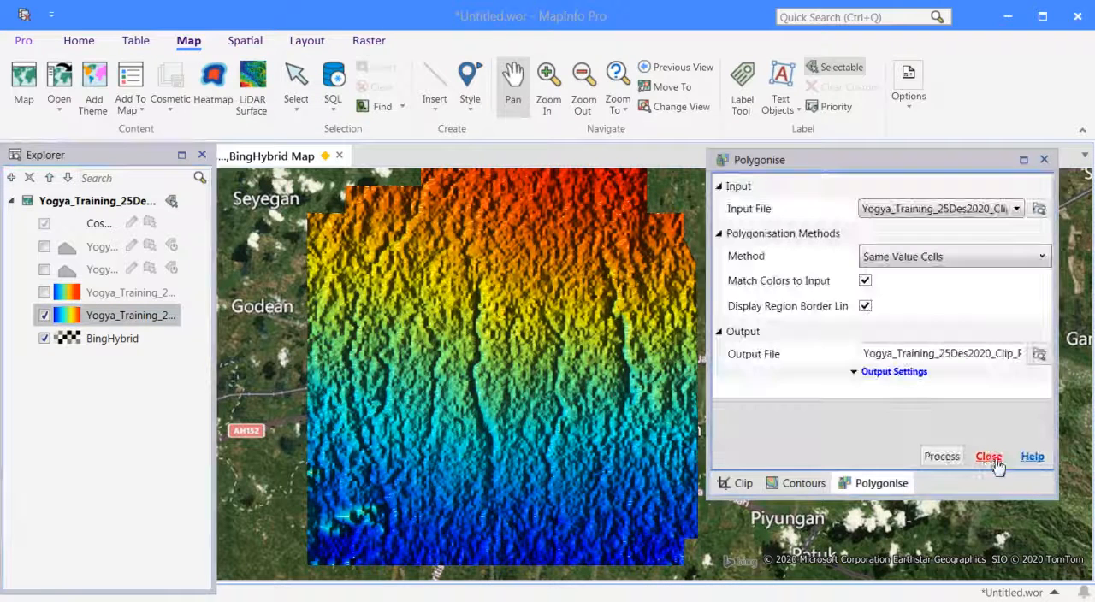
pyautogui.click(988, 459)
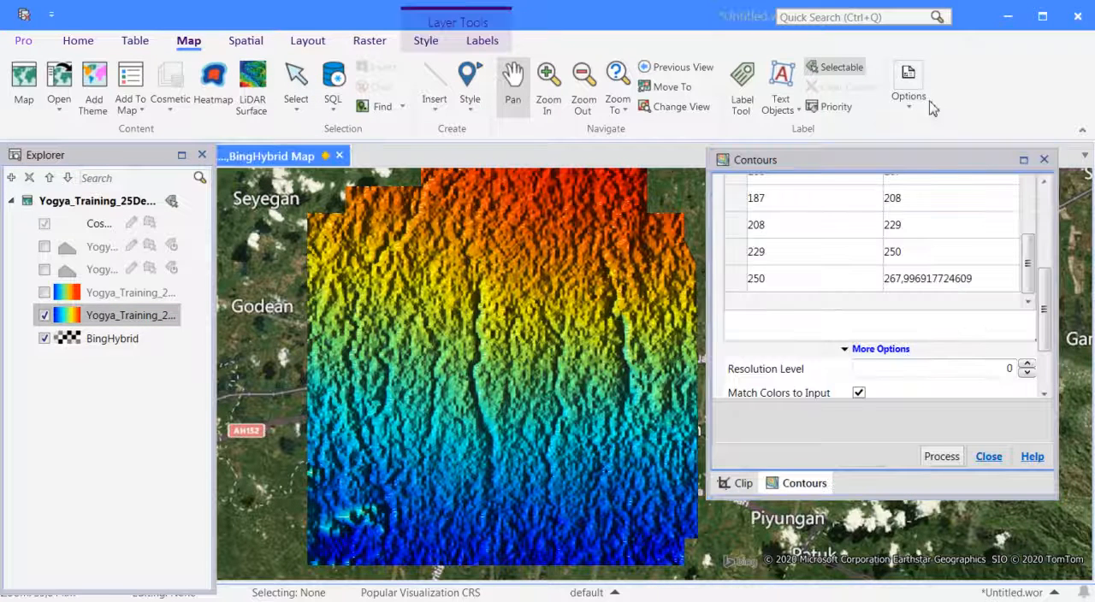
pyautogui.click(988, 456)
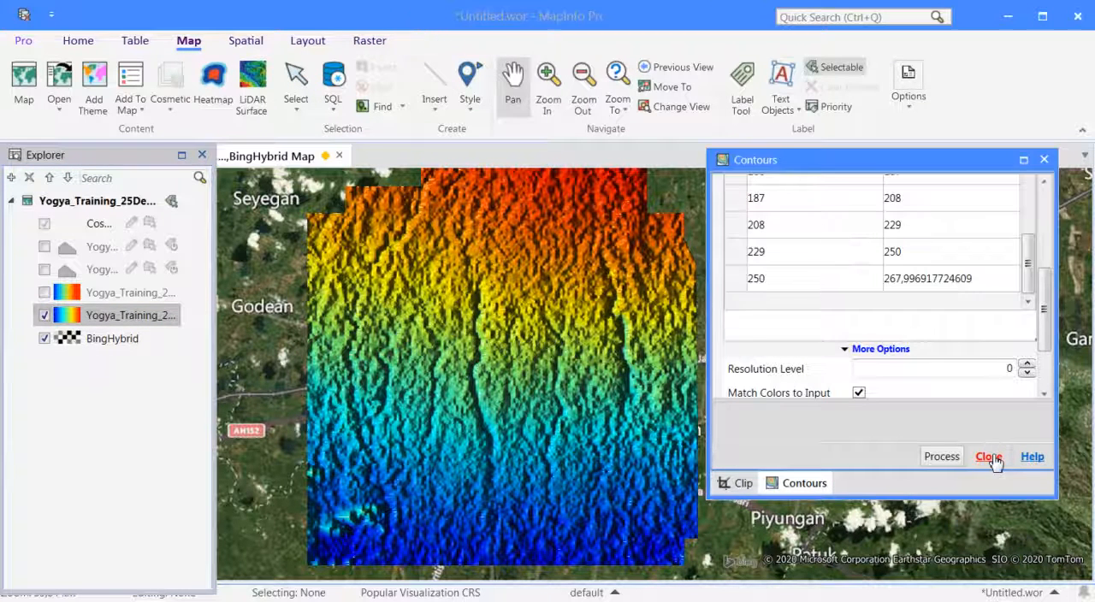
pyautogui.click(988, 483)
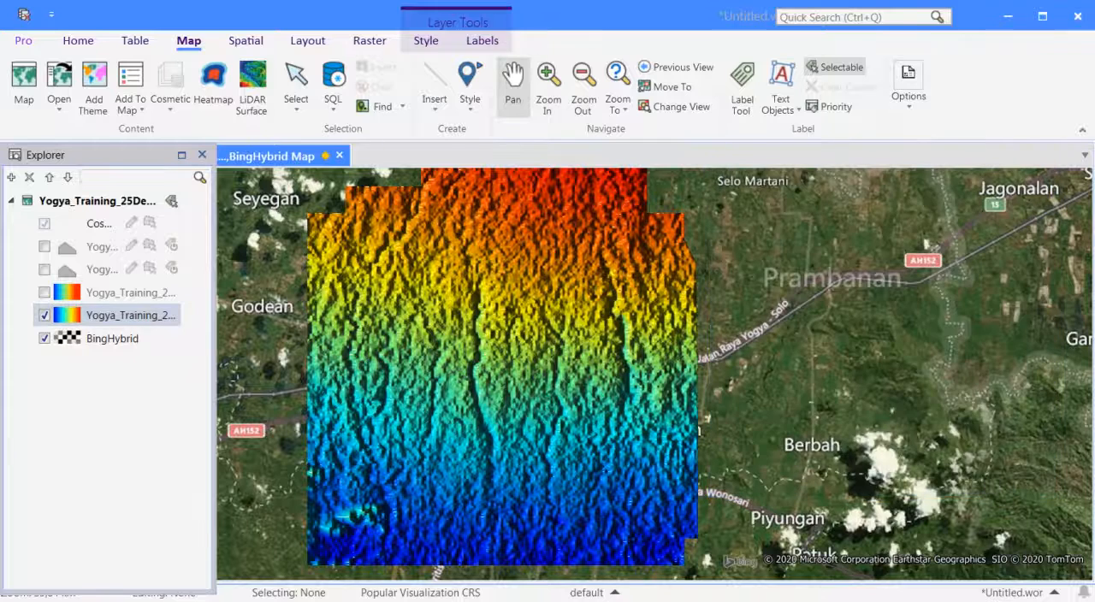
# Draw an interactive cross section about 2000 m long across the river valley in the yellow zone of the elevation raster.
pyautogui.click(369, 41)
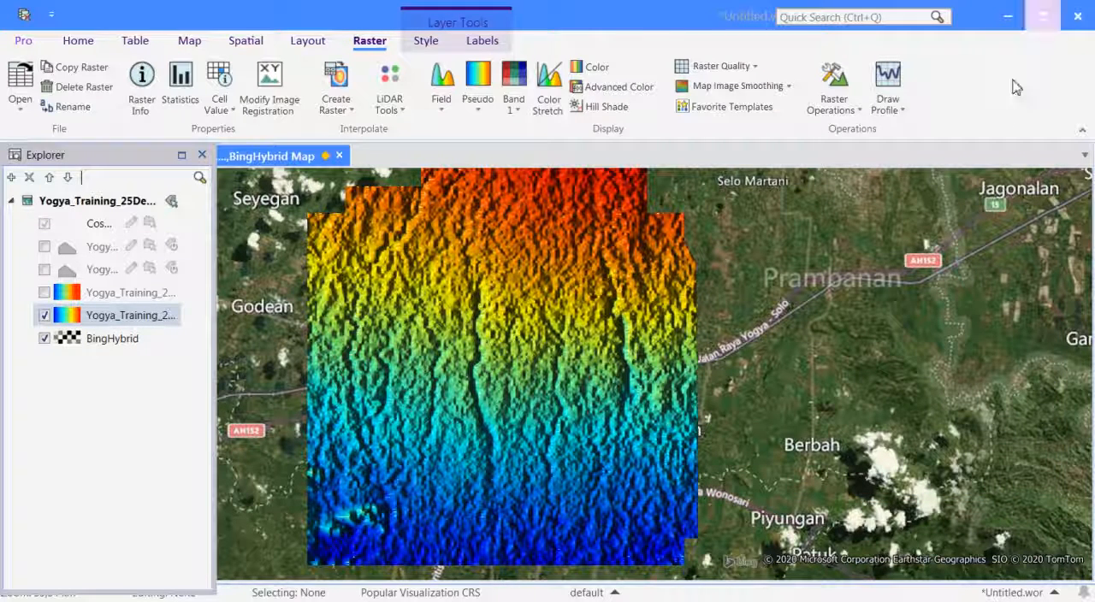
pyautogui.click(885, 120)
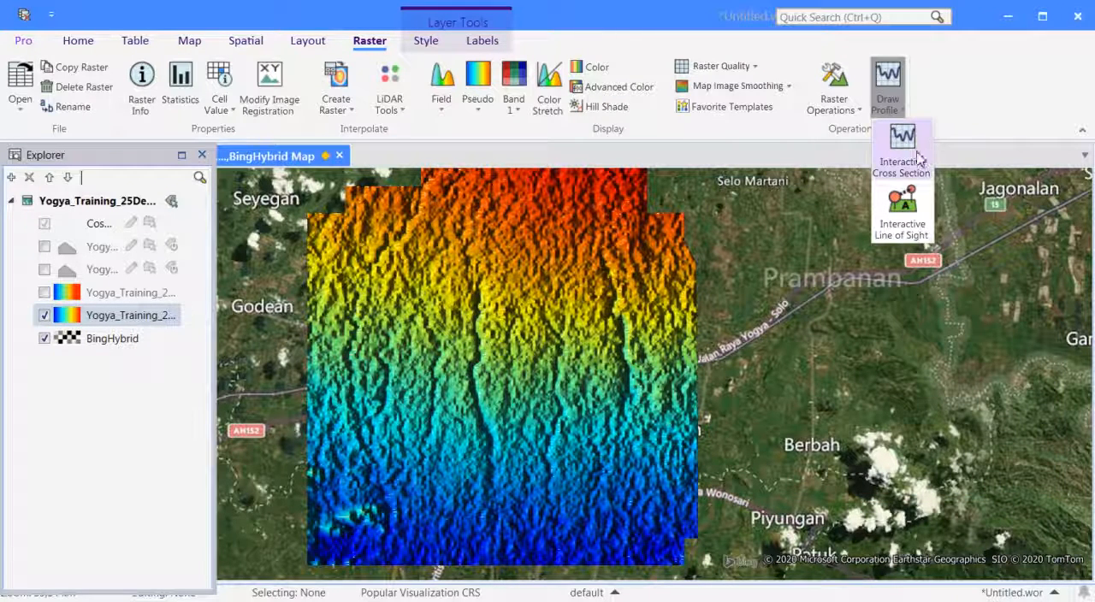
pyautogui.click(911, 151)
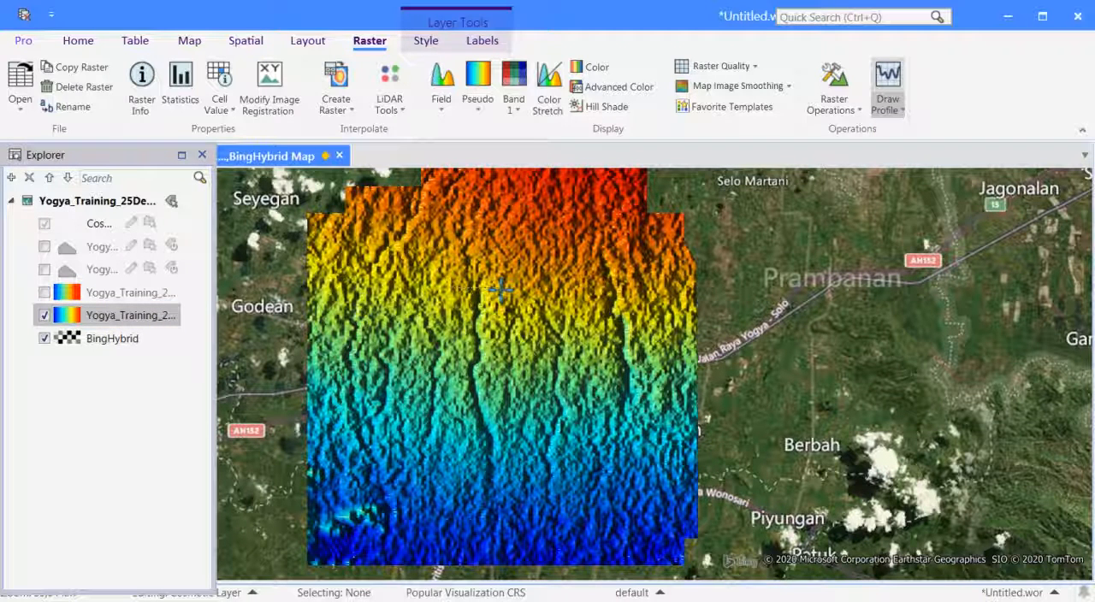
pyautogui.doubleClick(505, 293)
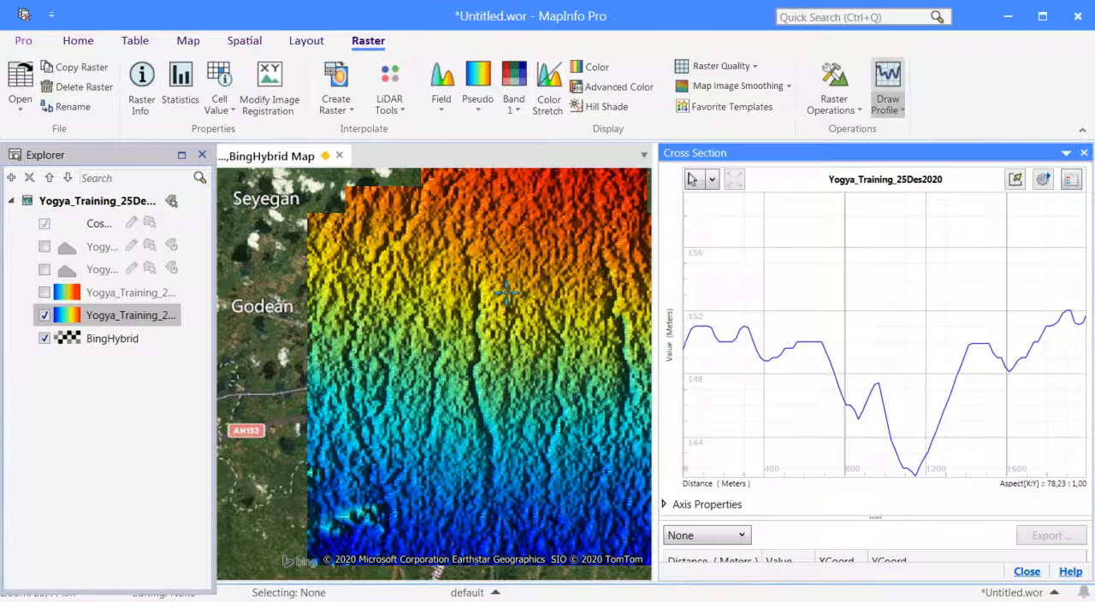
# Draw two more cross sections further south across the same valley, first about 1600 m and then about 5700 m long.
pyautogui.click(455, 343)
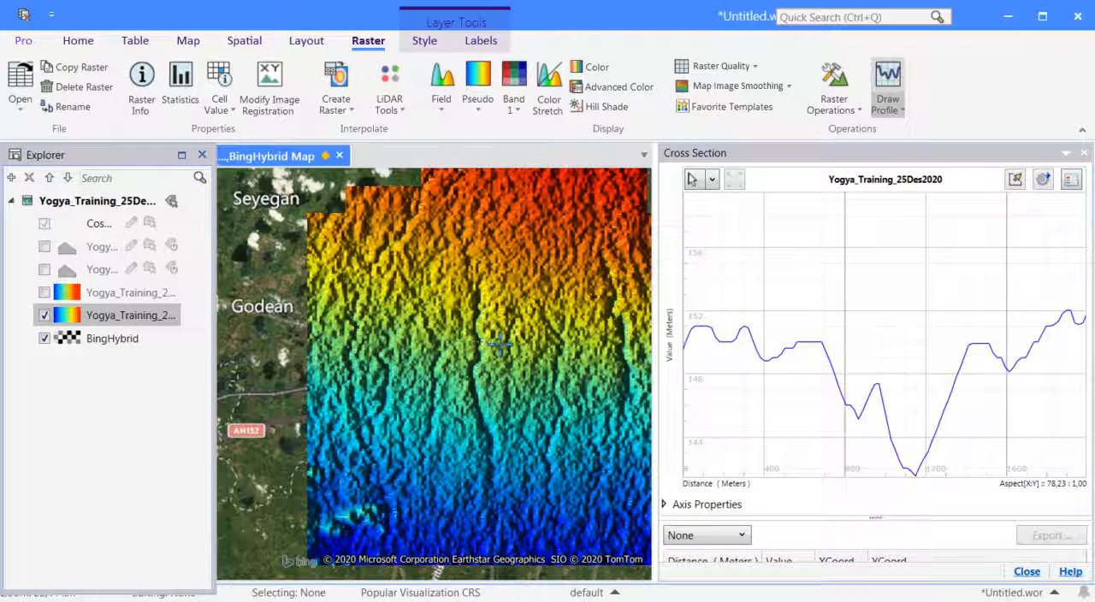
pyautogui.doubleClick(500, 343)
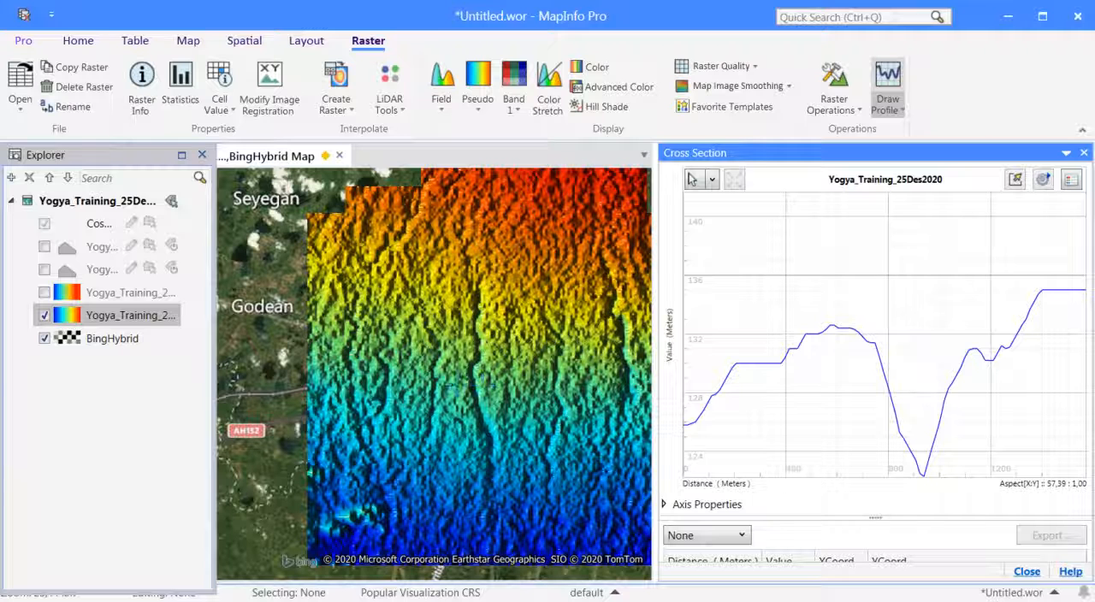
pyautogui.click(368, 375)
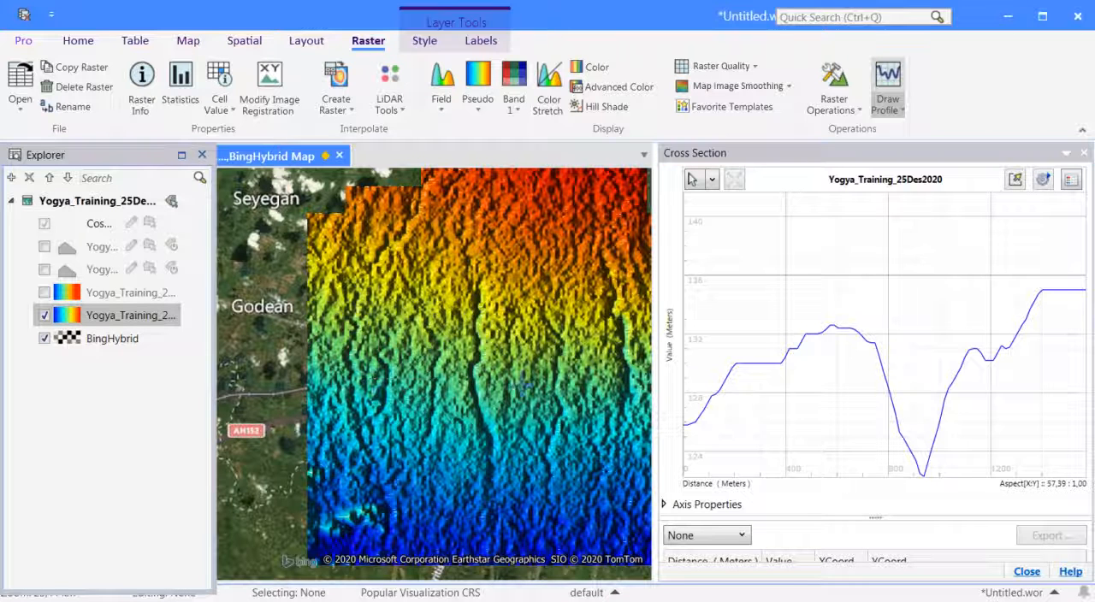
pyautogui.doubleClick(532, 380)
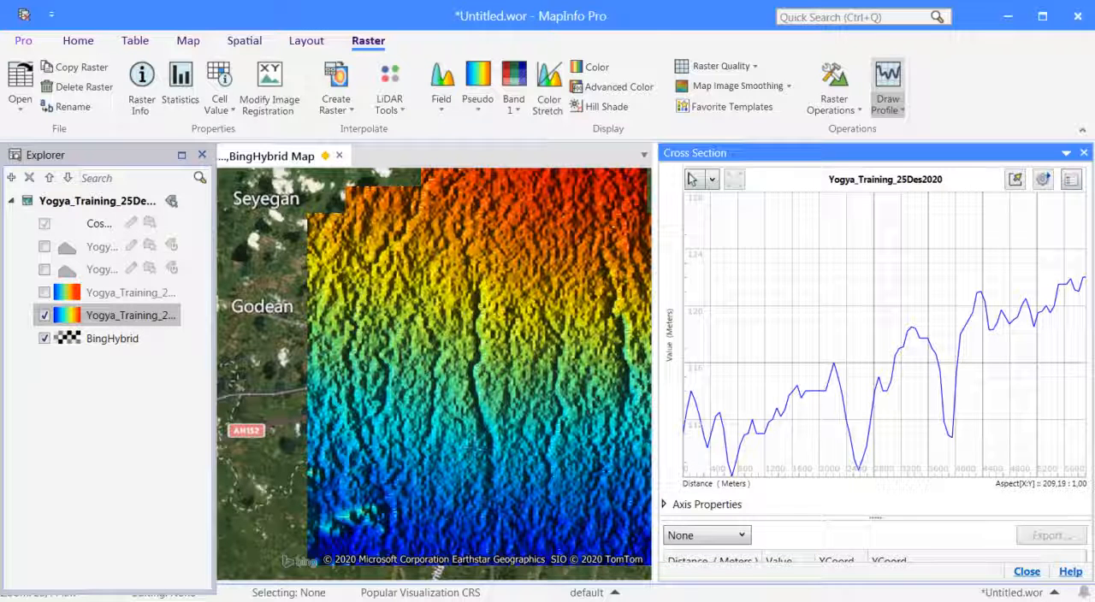
# Open the Export raster operation for Yogya_Training_25Des2020 and review the file formats it can export to.
pyautogui.click(899, 118)
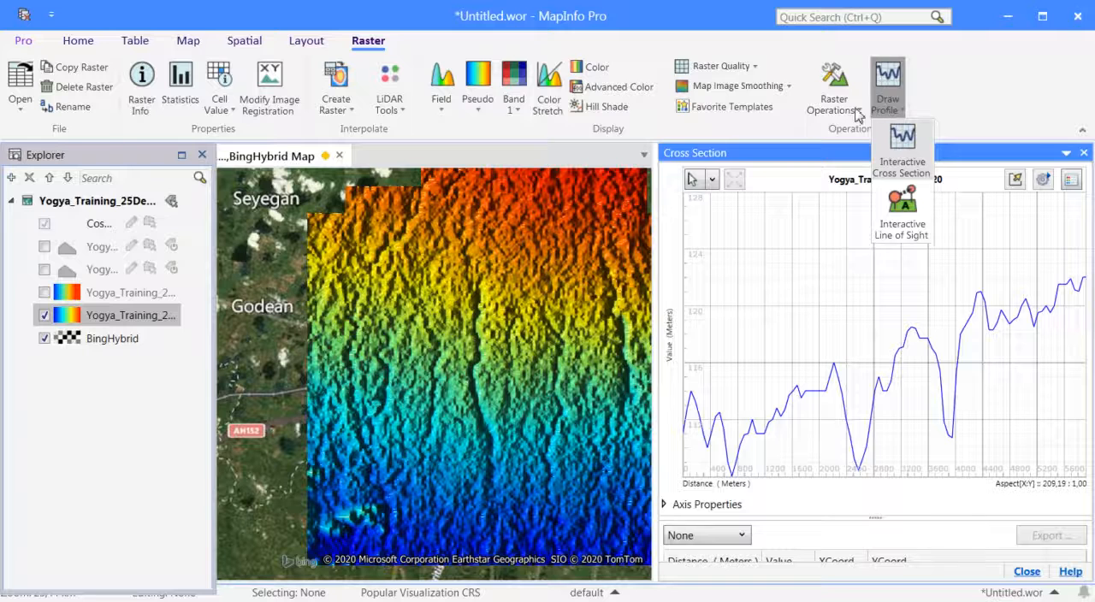
pyautogui.click(858, 112)
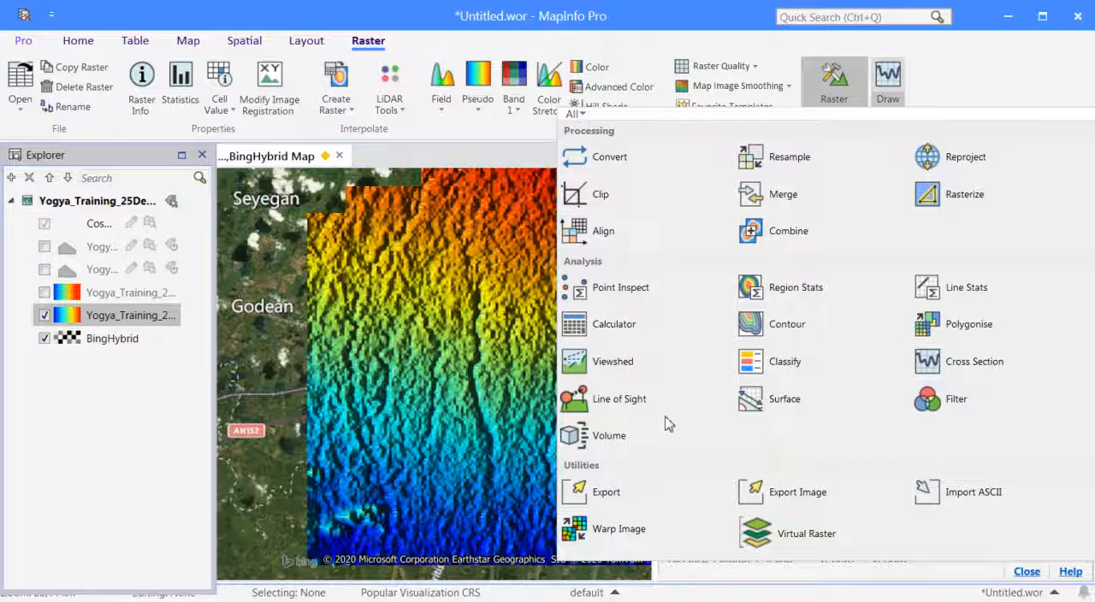
pyautogui.click(603, 500)
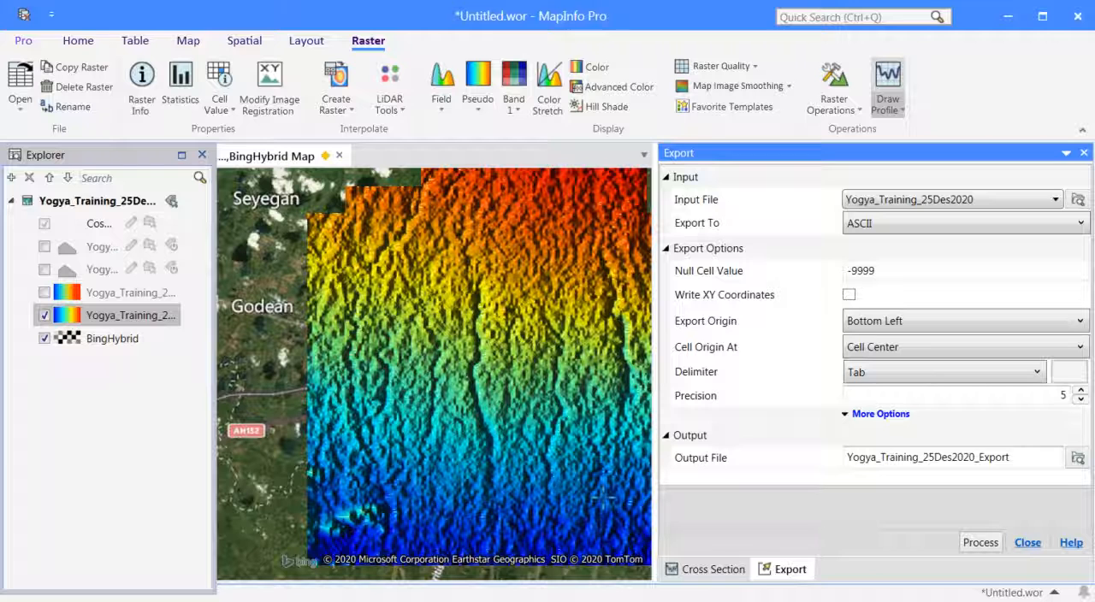
pyautogui.click(948, 225)
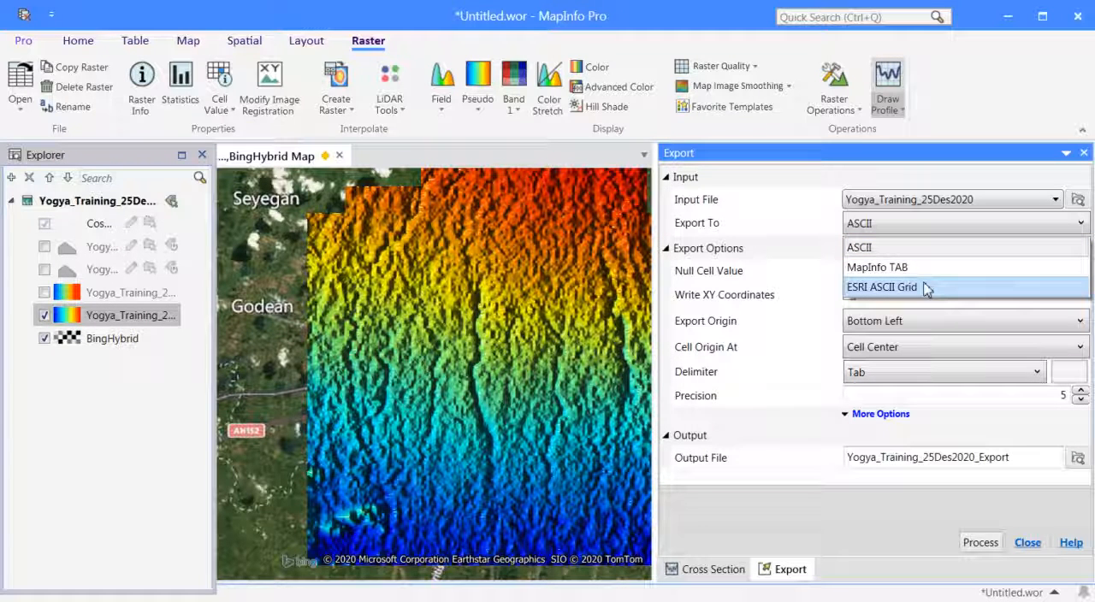
pyautogui.click(1025, 547)
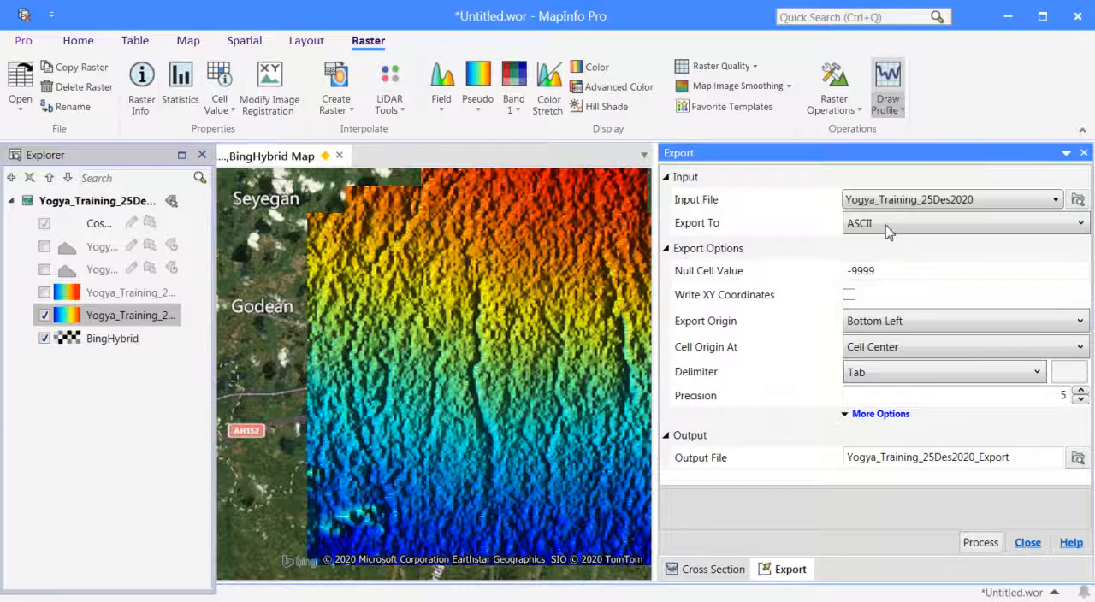
# Open the Export Image raster operation for Yogya_Training_25Des2020 and review the image formats available for conversion.
pyautogui.click(855, 112)
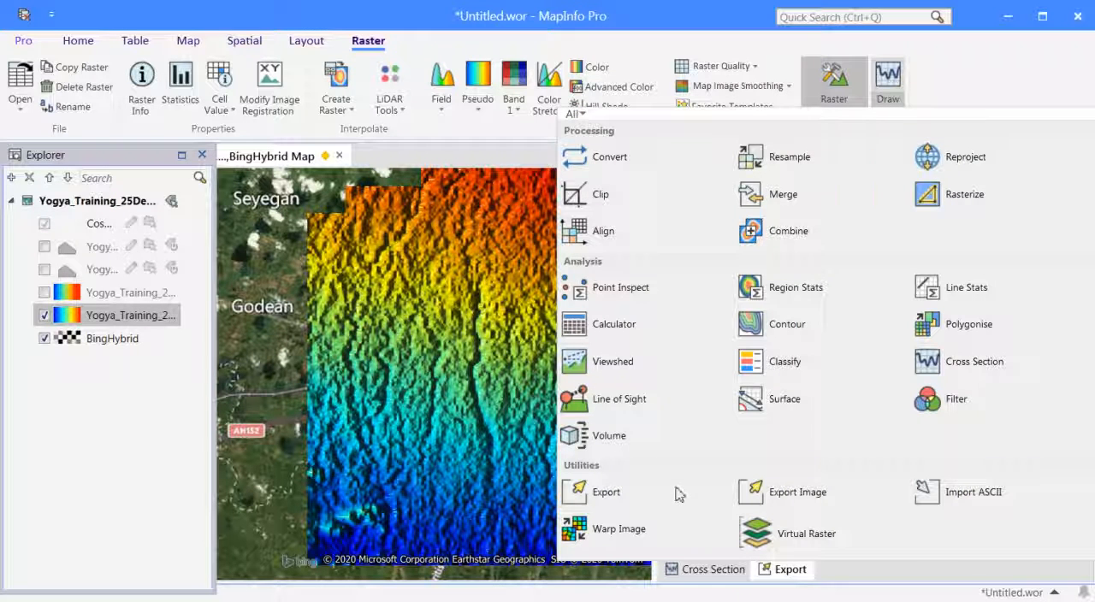
pyautogui.click(799, 493)
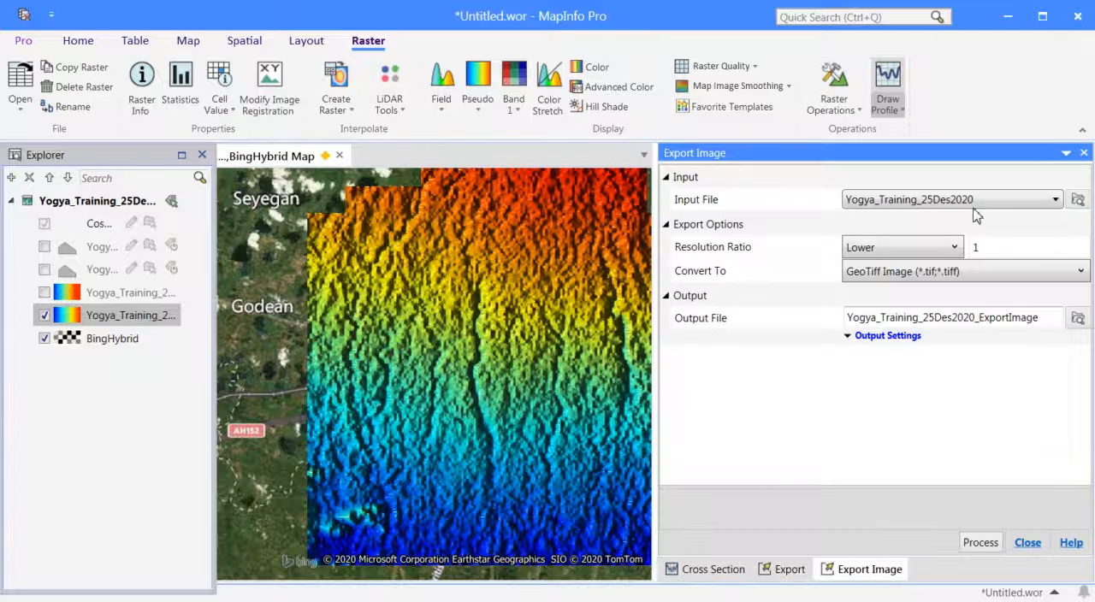
pyautogui.click(1014, 273)
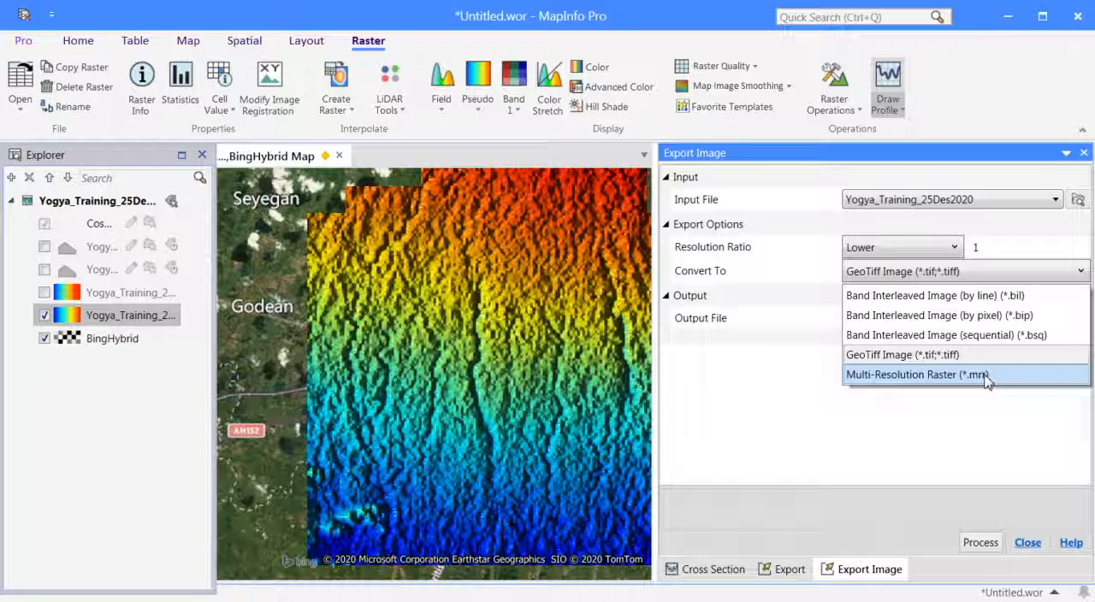
pyautogui.click(964, 163)
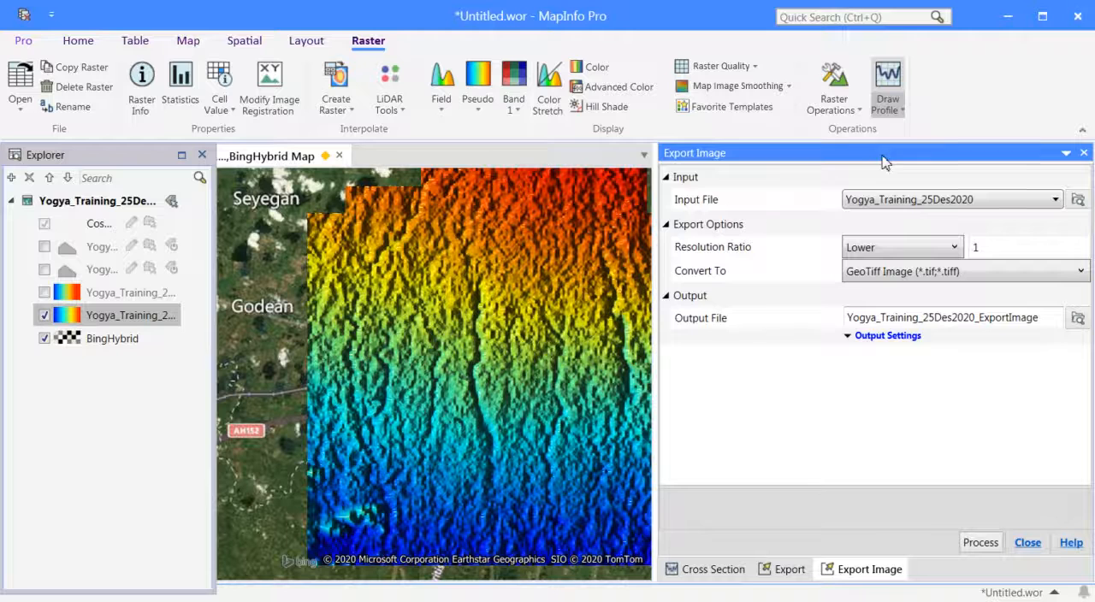
pyautogui.click(851, 120)
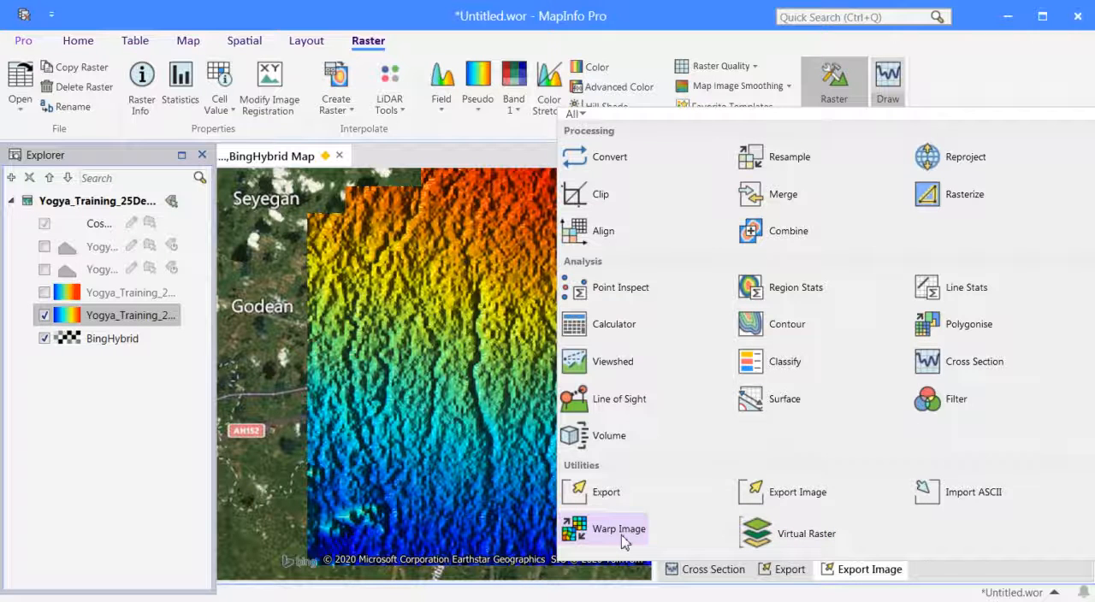
pyautogui.click(982, 85)
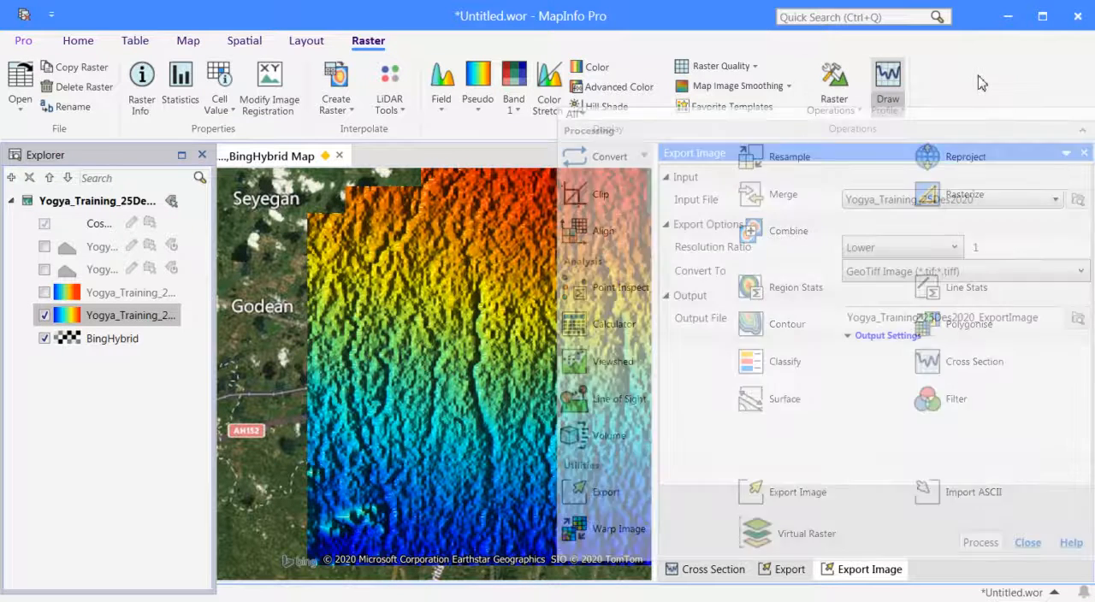